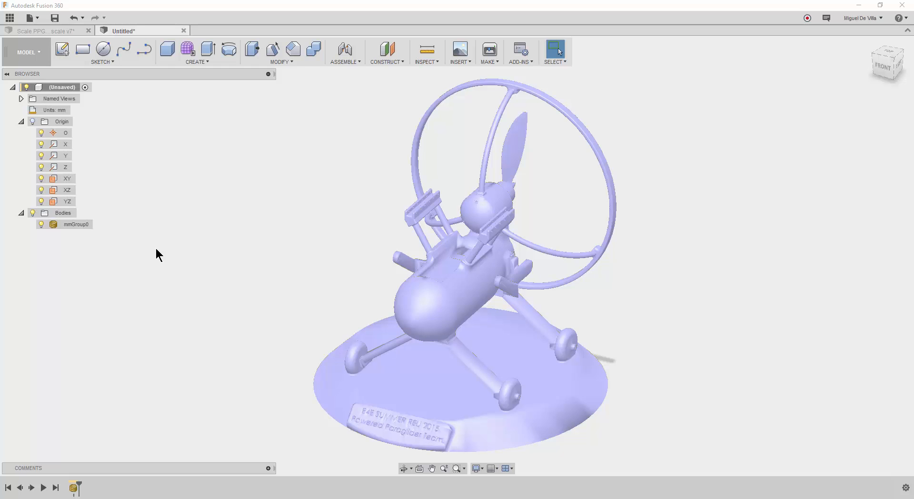
# - Open the scripts and add-ins manager and select the CenterOfMassPoint script
pyautogui.click(522, 61)
pyautogui.click(533, 72)
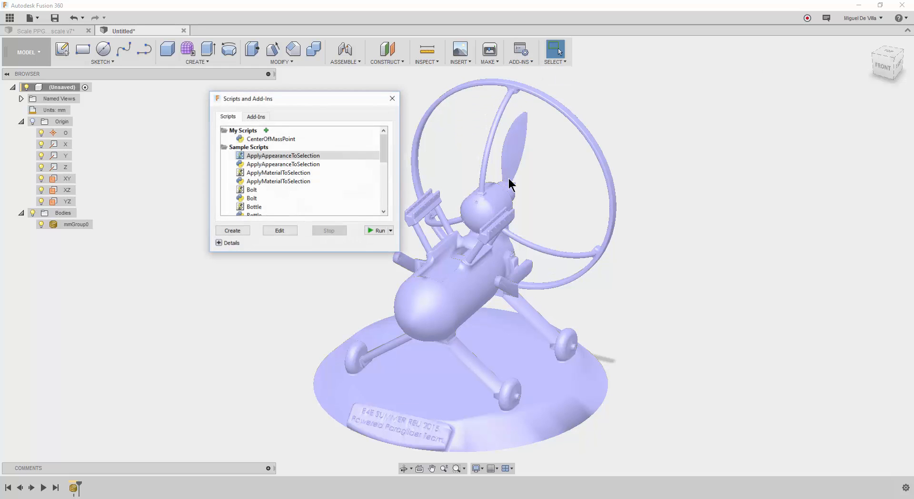
pyautogui.click(271, 139)
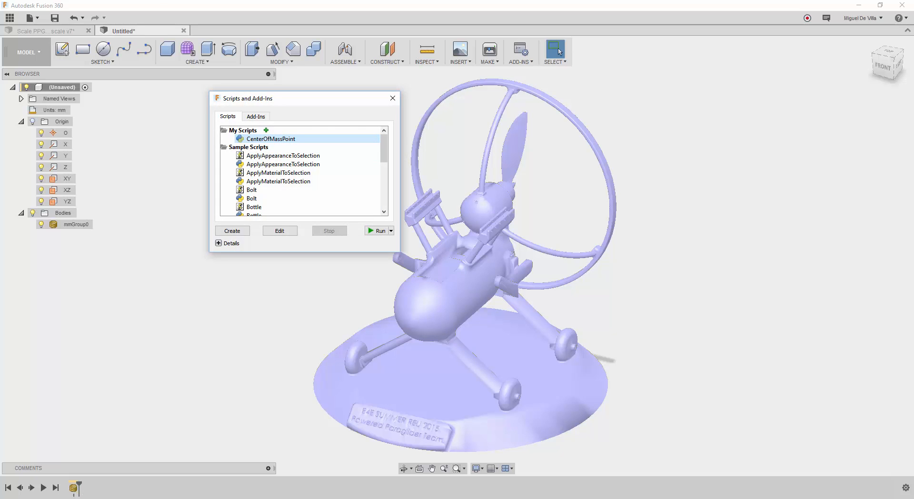
# - Switch to the web browser and review the center-of-mass forum thread and the CenterOfMassPoint.py source on GitHub
pyautogui.click(81, 498)
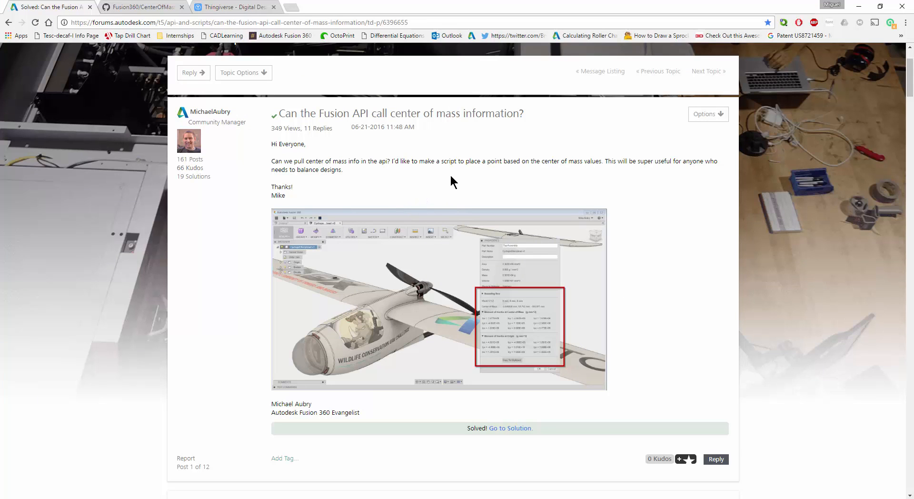
pyautogui.moveTo(442, 179); pyautogui.dragTo(401, 167)
pyautogui.click(146, 6)
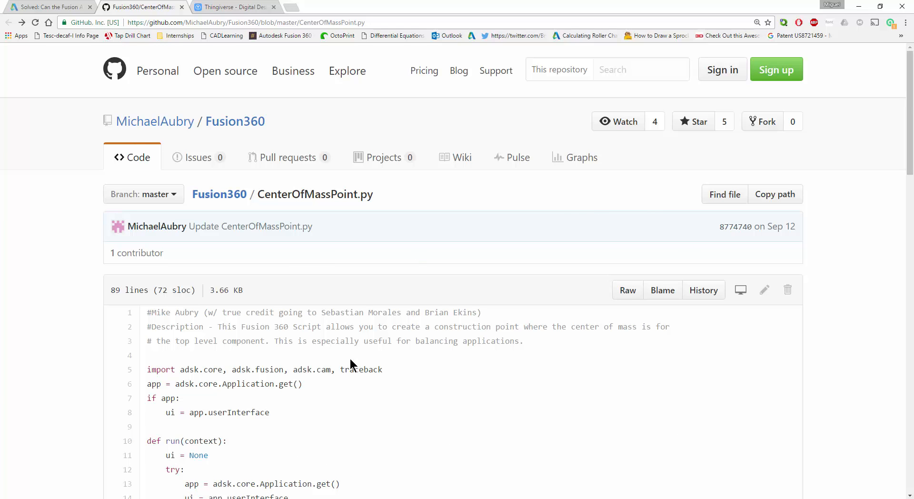
pyautogui.scroll(-5, 340, 367)
pyautogui.scroll(4, 243, 234)
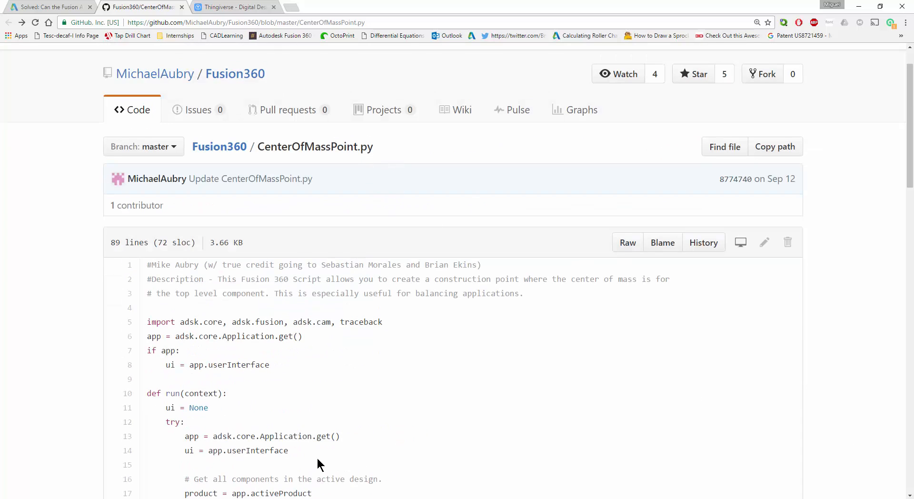
# - Switch back to Fusion 360, add CenterOfMassPoint.py from the desktop's Christmas Video folder as a script, and close the scripts manager
pyautogui.moveTo(115, 498)
pyautogui.click(116, 469)
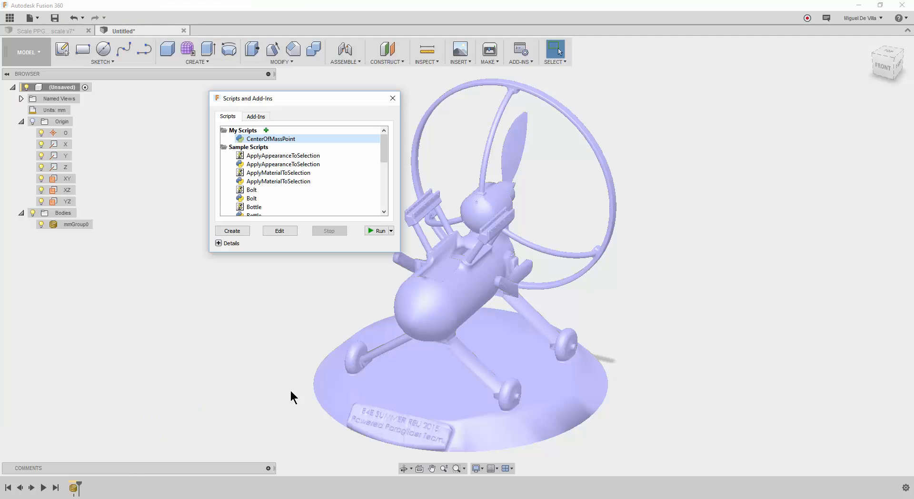
pyautogui.click(266, 130)
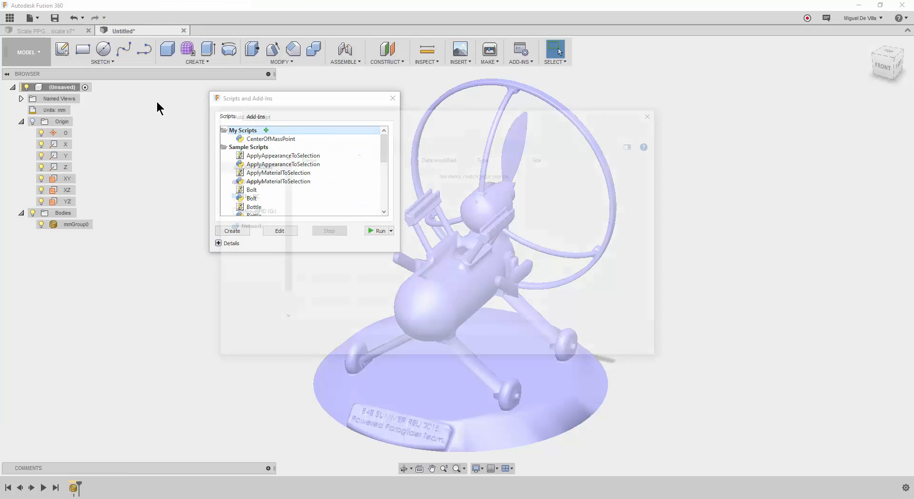
pyautogui.click(248, 177)
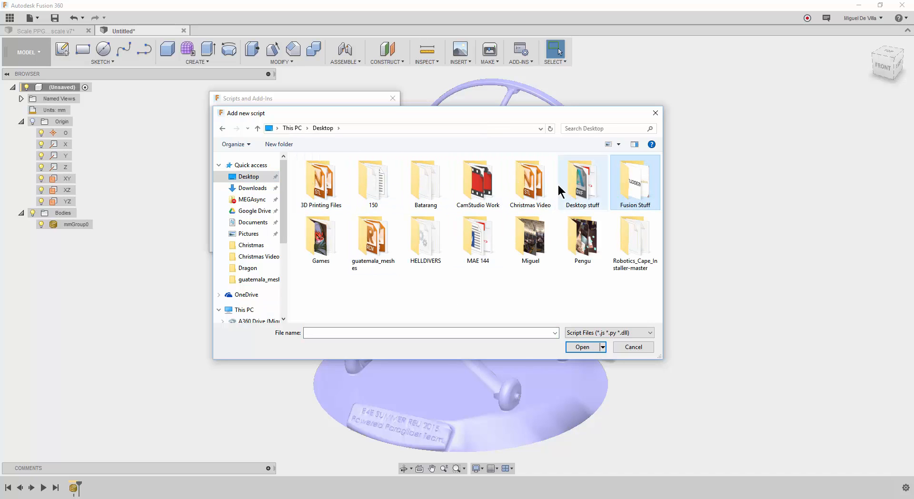
pyautogui.doubleClick(530, 185)
pyautogui.click(336, 173)
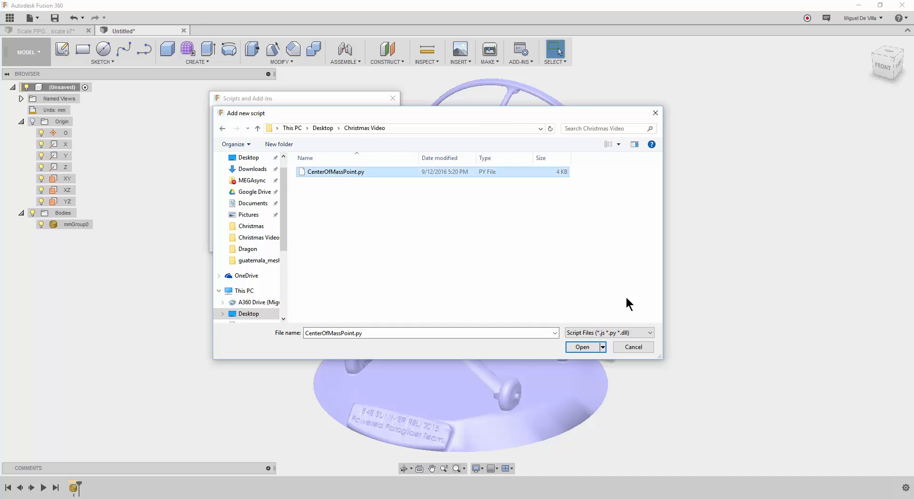
pyautogui.click(582, 347)
pyautogui.click(272, 139)
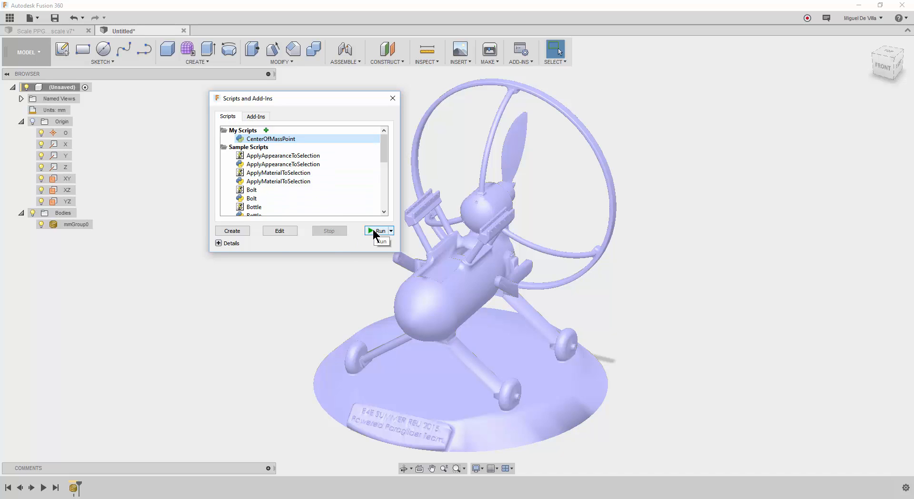
pyautogui.click(392, 98)
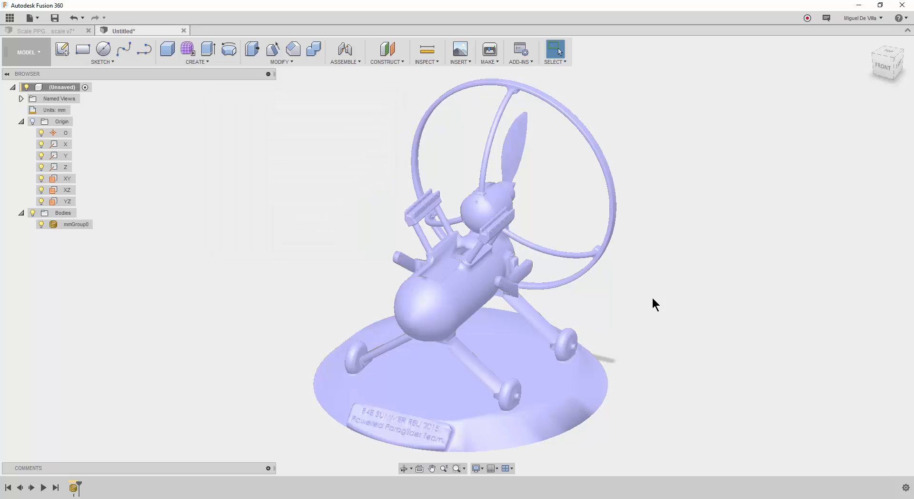
pyautogui.keyDown('shift'); pyautogui.moveTo(652, 296); pyautogui.dragTo(601, 282, button='middle'); pyautogui.keyUp('shift')
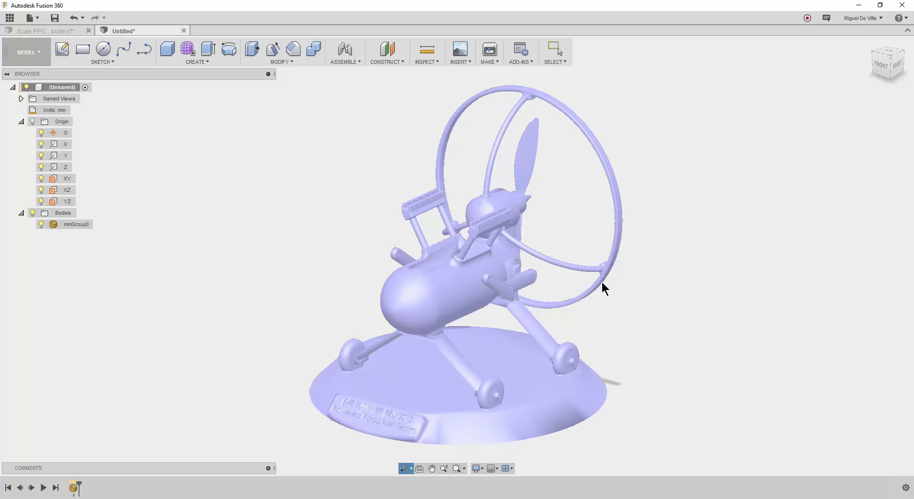
pyautogui.click(601, 281)
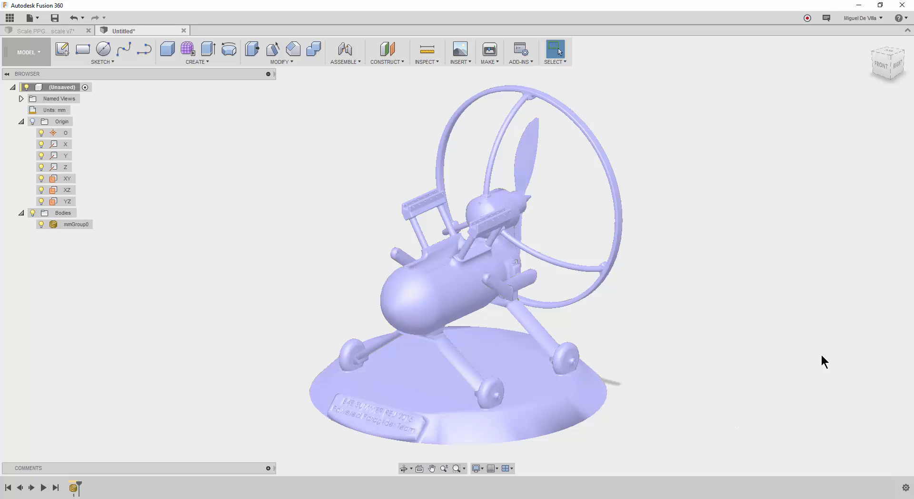
pyautogui.click(505, 264)
pyautogui.click(688, 289)
# - Set the visual style to Shaded with Visible Edges Only
pyautogui.click(476, 467)
pyautogui.moveTo(509, 381)
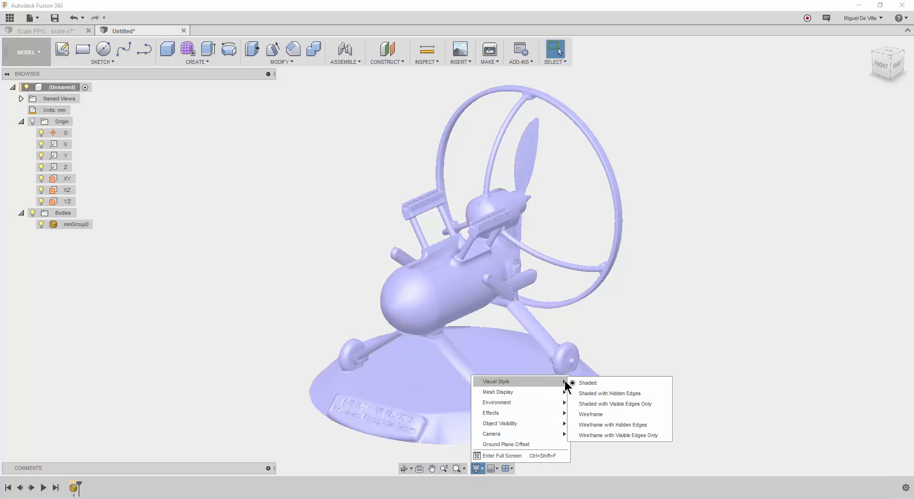
pyautogui.click(591, 403)
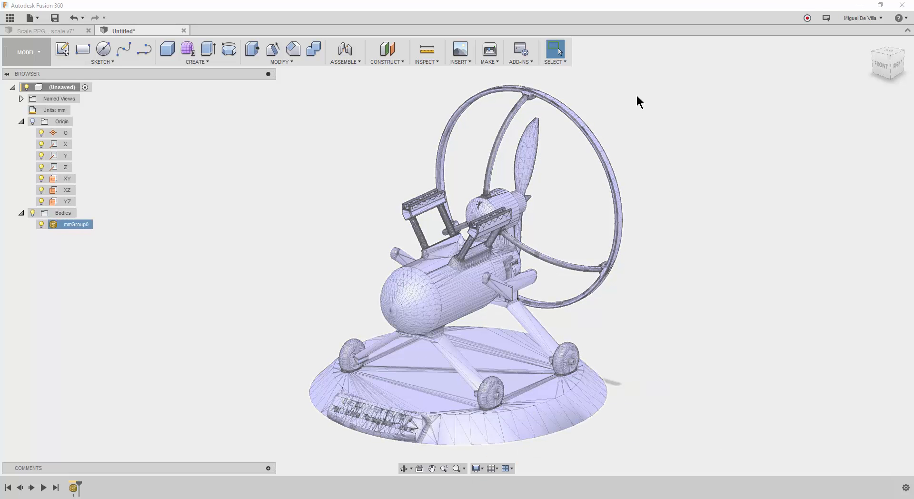
# - Preview a section analysis of the paraglider model on the YZ plane with a Y distance of 80 mm
pyautogui.keyDown('shift'); pyautogui.moveTo(581, 194); pyautogui.dragTo(585, 206, button='middle'); pyautogui.keyUp('shift')
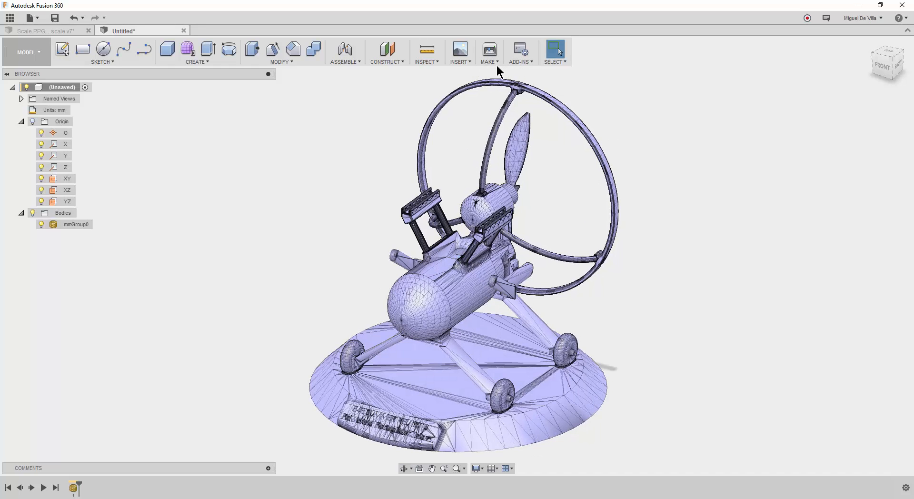
pyautogui.click(467, 61)
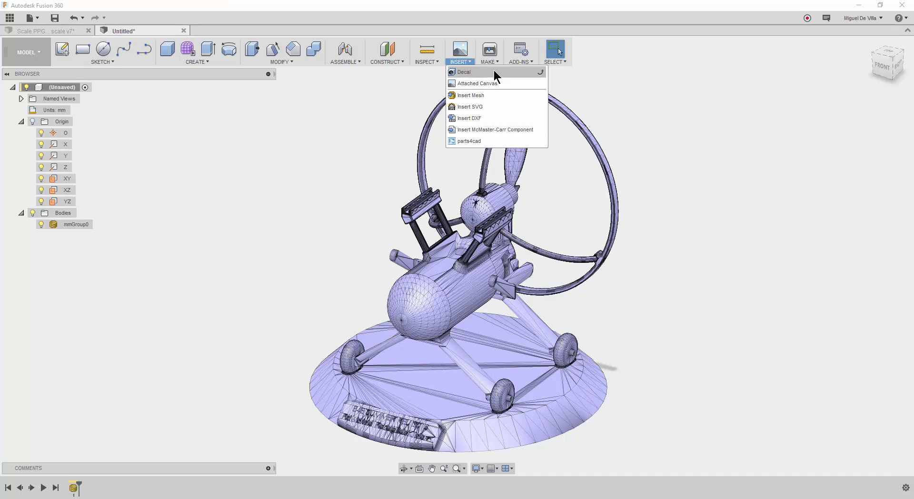
pyautogui.moveTo(430, 64)
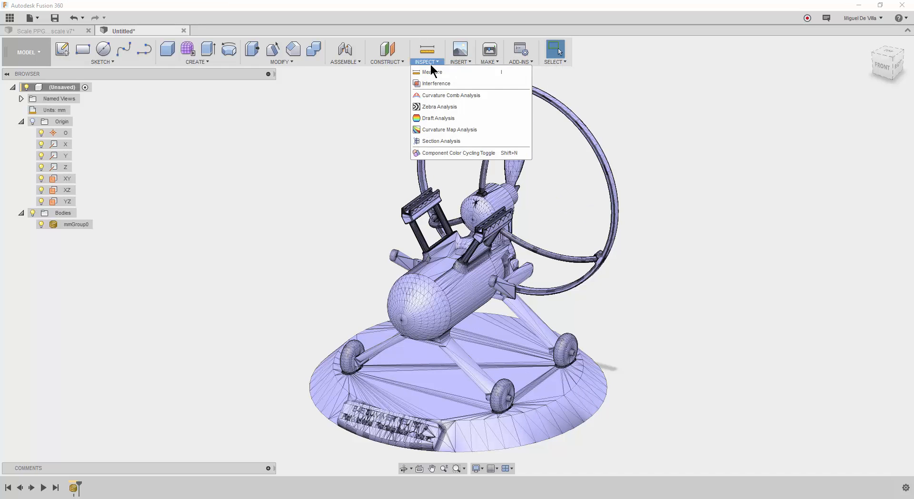
pyautogui.click(443, 143)
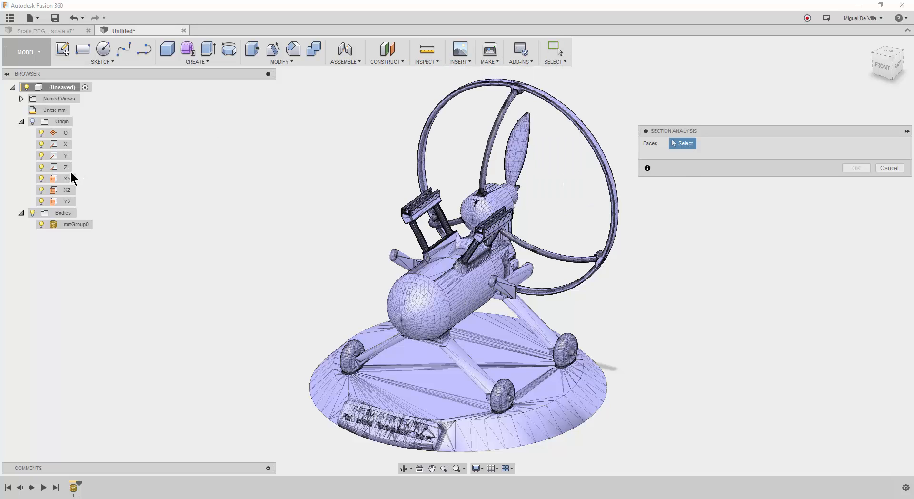
pyautogui.click(66, 201)
pyautogui.moveTo(430, 305); pyautogui.dragTo(558, 368)
pyautogui.scroll(7, 455, 318)
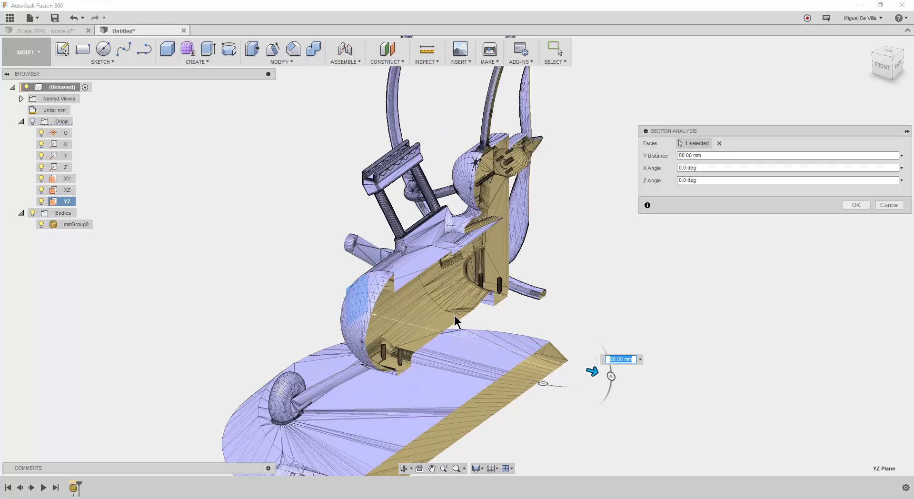
# - Examine the sectioned fuselage interior, the engine housing and the pins near the landing-leg mounts
pyautogui.keyDown('shift'); pyautogui.moveTo(290, 438); pyautogui.dragTo(269, 393, button='middle'); pyautogui.keyUp('shift')
pyautogui.keyDown('shift'); pyautogui.moveTo(212, 416); pyautogui.dragTo(279, 416, button='middle'); pyautogui.keyUp('shift')
pyautogui.moveTo(616, 328); pyautogui.dragTo(486, 357, button='middle')
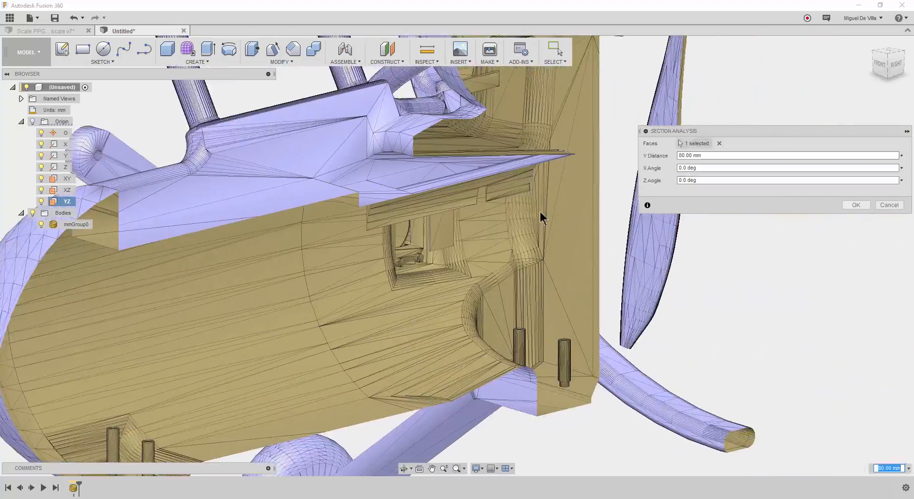
pyautogui.scroll(-5, 542, 216)
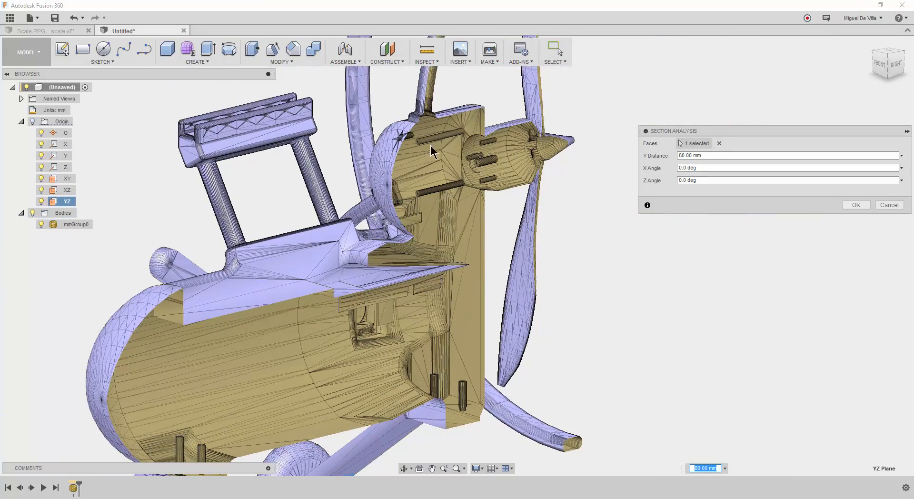
pyautogui.scroll(3, 457, 145)
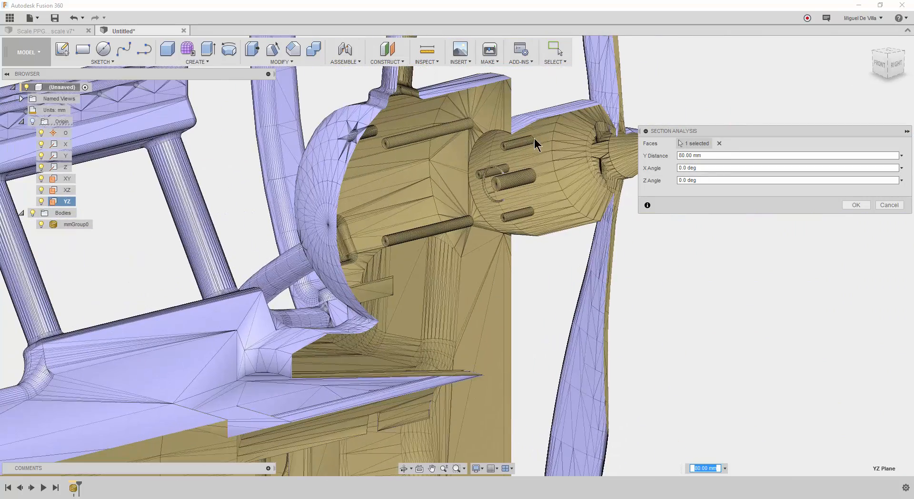
pyautogui.keyDown('shift'); pyautogui.moveTo(535, 142); pyautogui.dragTo(386, 174, button='middle'); pyautogui.keyUp('shift')
pyautogui.scroll(-5, 447, 171)
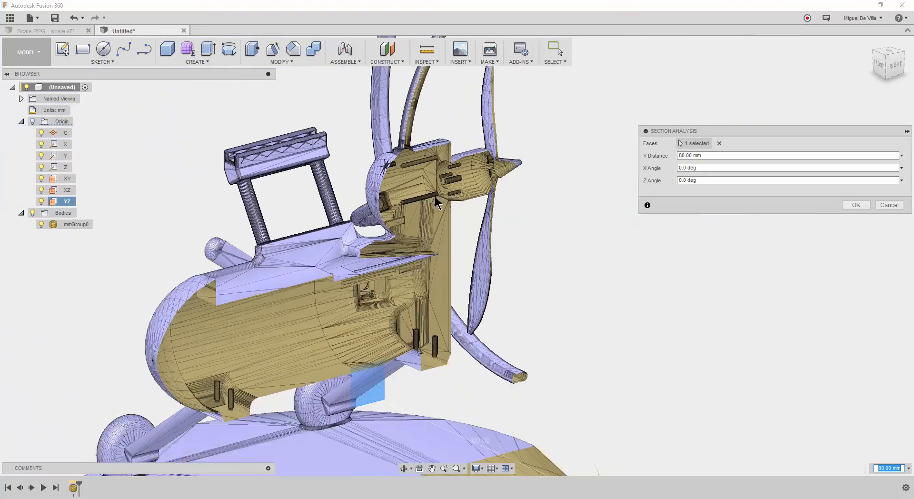
pyautogui.keyDown('shift'); pyautogui.moveTo(522, 179); pyautogui.dragTo(551, 187, button='middle'); pyautogui.keyUp('shift')
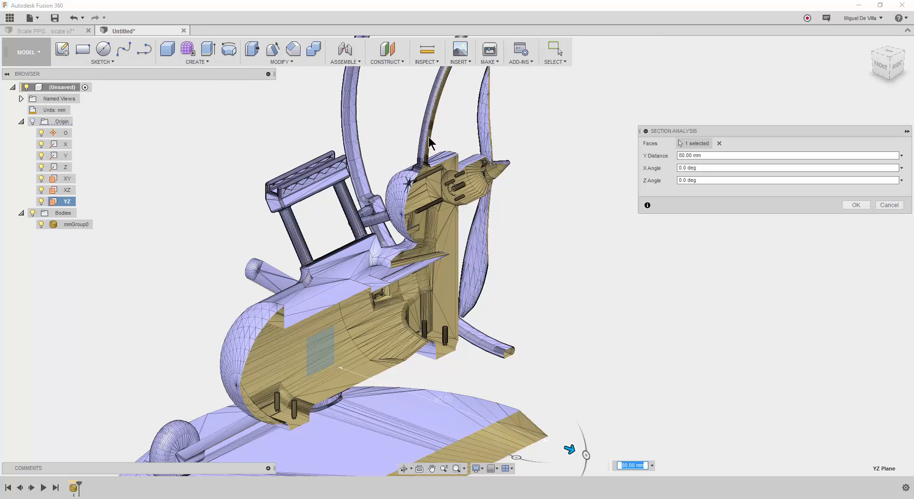
pyautogui.scroll(3, 281, 422)
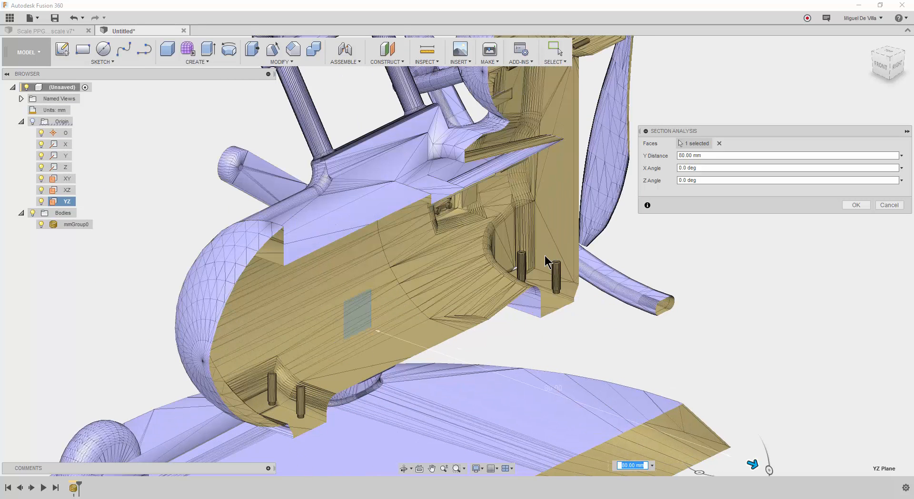
pyautogui.scroll(3, 522, 265)
pyautogui.scroll(5, 519, 266)
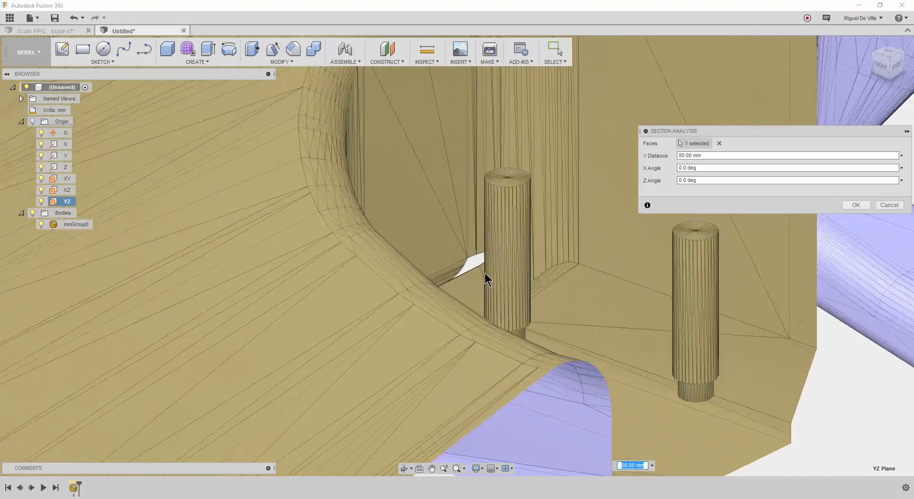
# - Examine the outside of the sectioned model around the rear leg joint and side arms, and cancel the section analysis
pyautogui.keyDown('shift'); pyautogui.moveTo(460, 278); pyautogui.dragTo(390, 263, button='middle'); pyautogui.keyUp('shift')
pyautogui.scroll(-3, 514, 242)
pyautogui.scroll(-3, 514, 250)
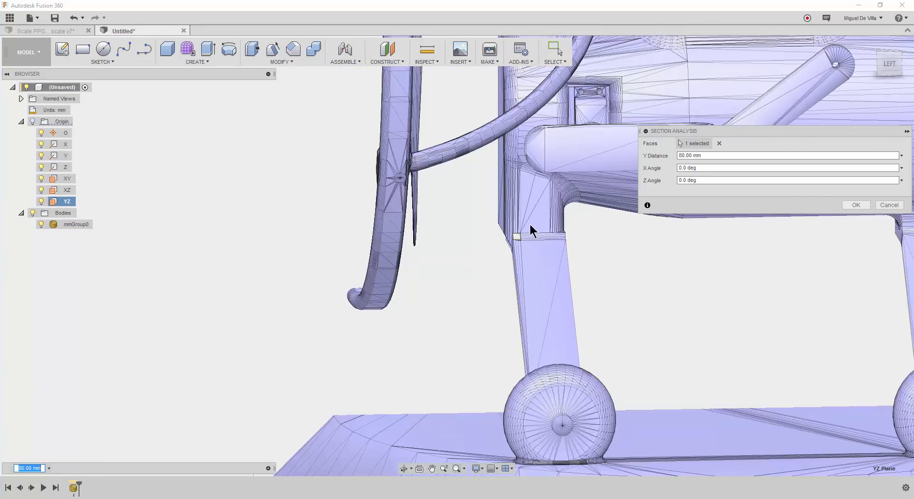
pyautogui.keyDown('shift'); pyautogui.moveTo(509, 218); pyautogui.dragTo(462, 221, button='middle'); pyautogui.keyUp('shift')
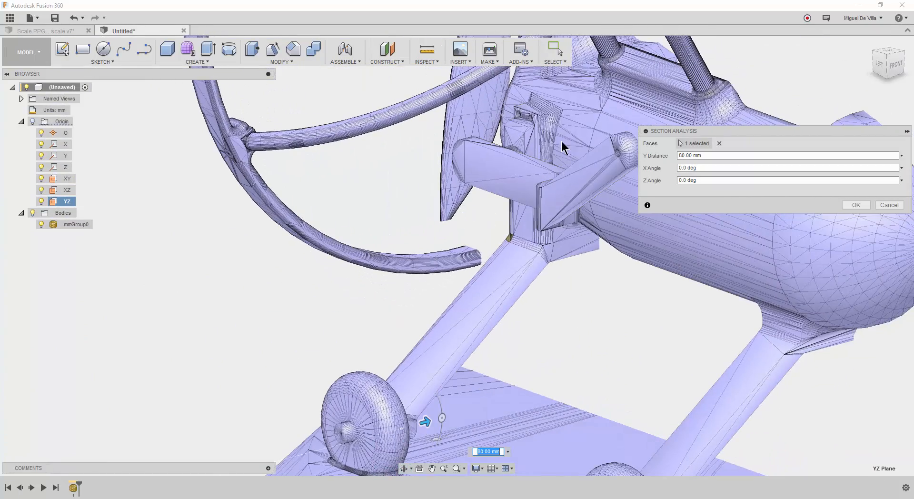
pyautogui.moveTo(568, 126); pyautogui.dragTo(444, 254, button='middle')
pyautogui.scroll(-3, 445, 254)
pyautogui.keyDown('shift'); pyautogui.moveTo(513, 212); pyautogui.dragTo(462, 207, button='middle'); pyautogui.keyUp('shift')
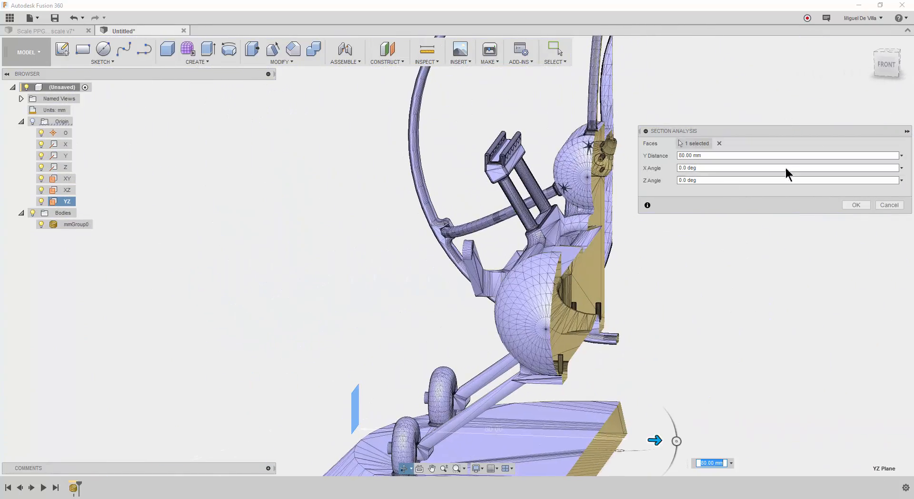
pyautogui.click(881, 207)
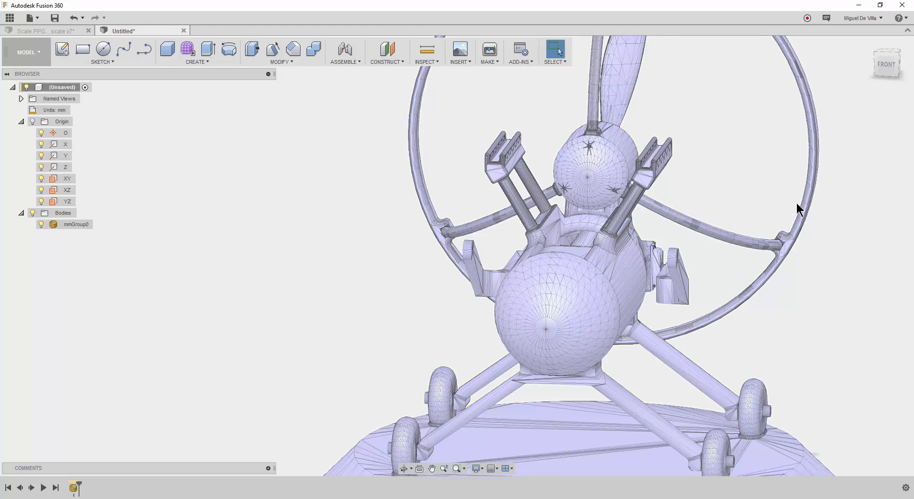
pyautogui.keyDown('shift'); pyautogui.moveTo(796, 203); pyautogui.dragTo(628, 227, button='middle'); pyautogui.keyUp('shift')
pyautogui.scroll(-4, 735, 224)
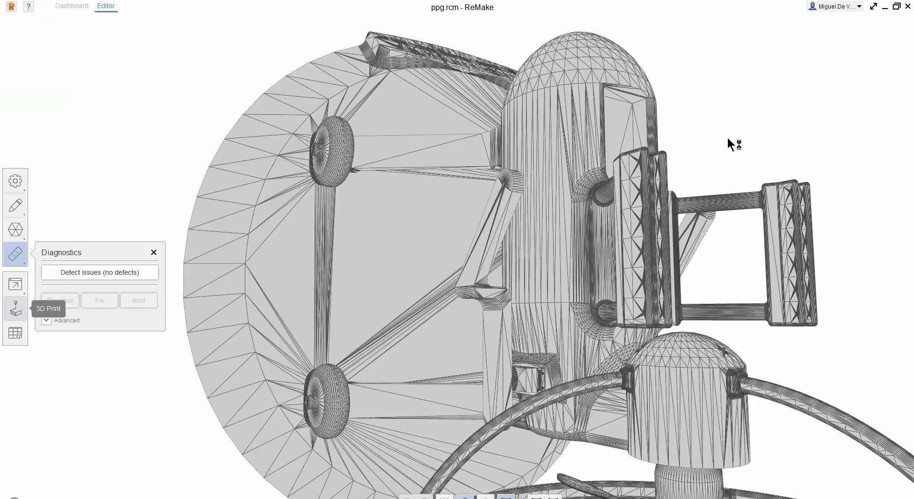
# - Open the model export and review the quick-export presets, including Fusion 360 - OBJ(Quads)
pyautogui.click(15, 284)
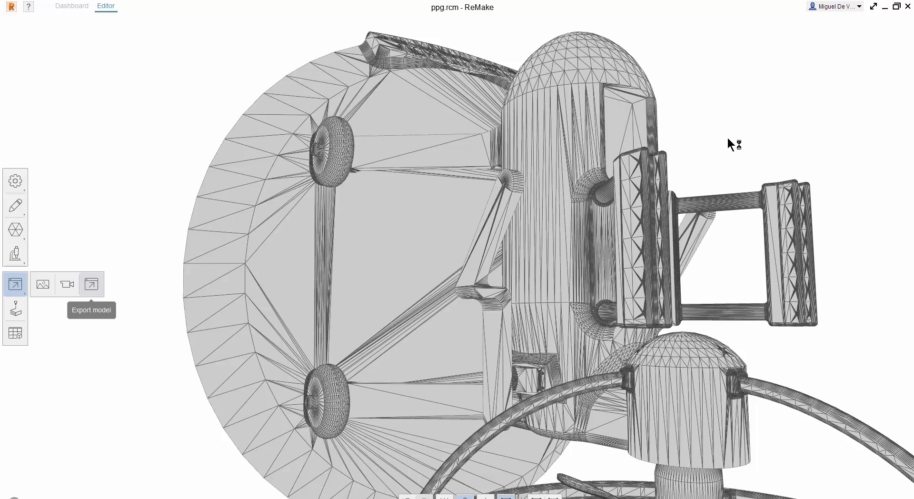
pyautogui.click(91, 284)
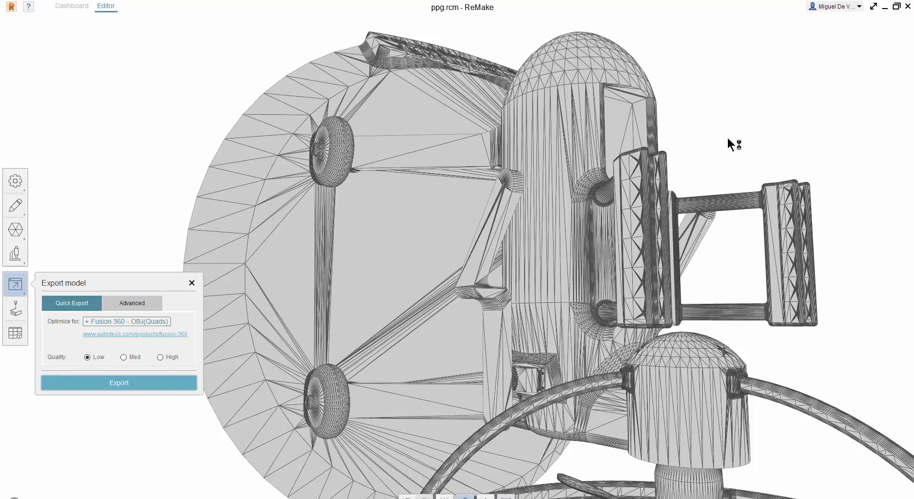
pyautogui.click(126, 321)
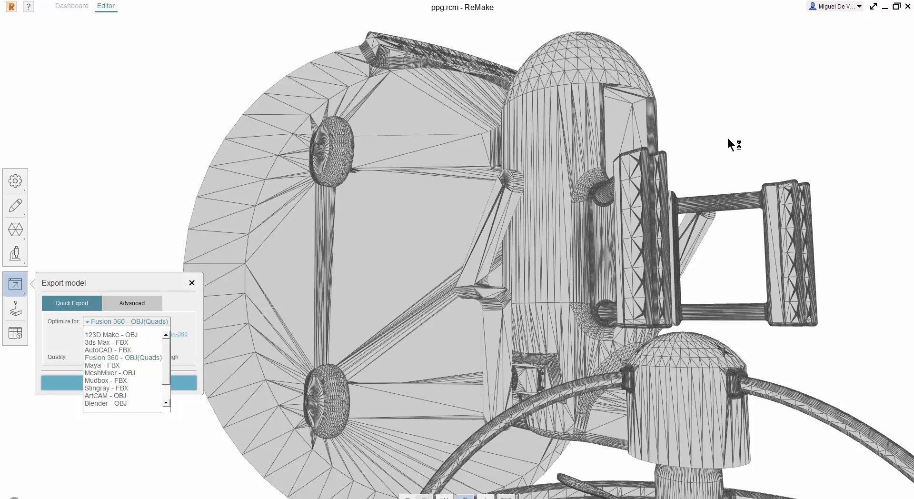
pyautogui.click(122, 357)
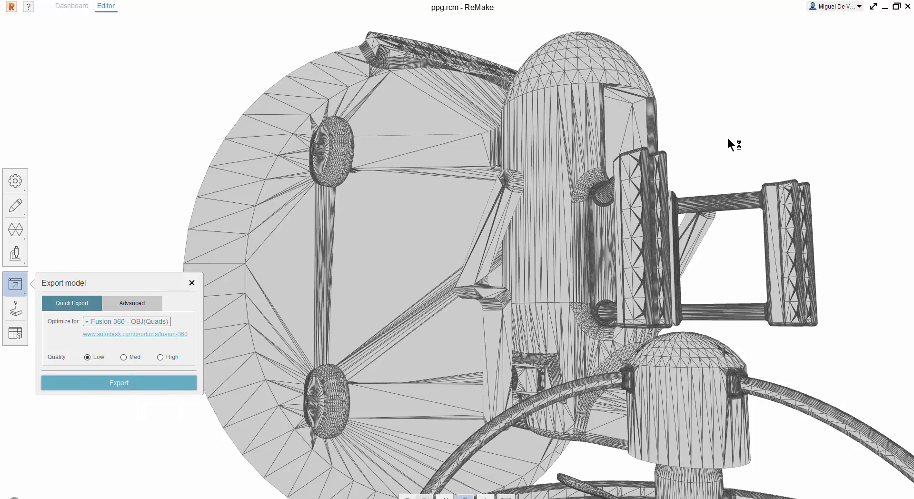
pyautogui.click(126, 321)
pyautogui.scroll(-1, 105, 343)
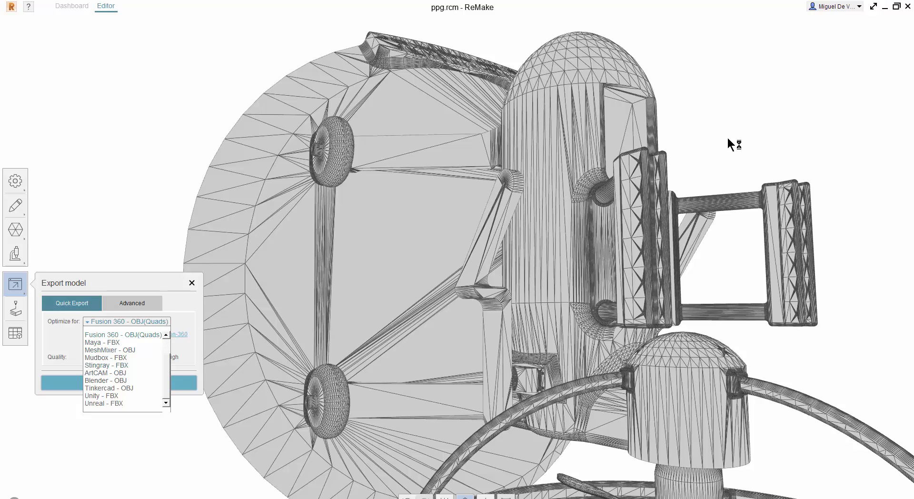
# - Choose STL as the file format in the advanced export options
pyautogui.click(131, 303)
pyautogui.click(104, 321)
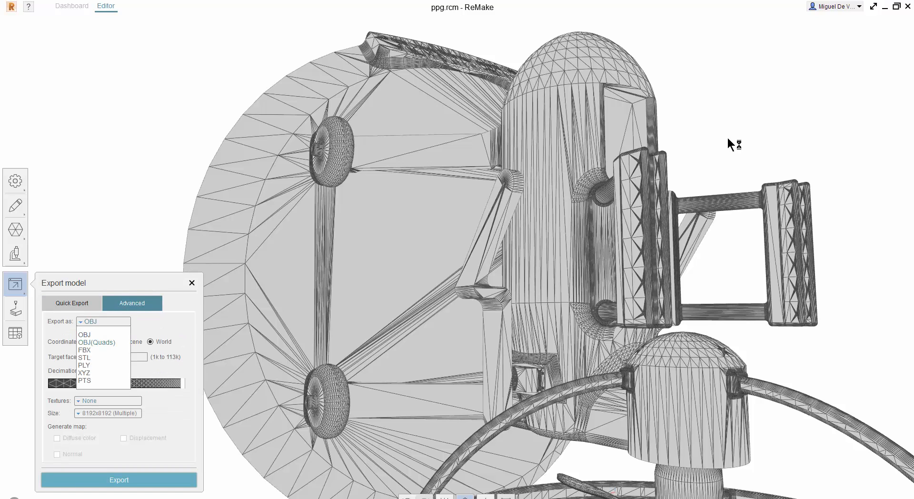
pyautogui.click(84, 357)
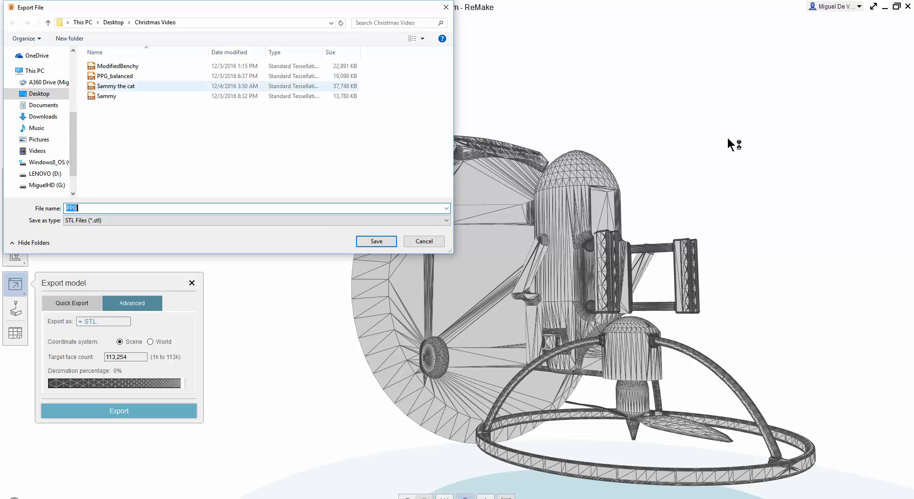
# - Export the mesh to the Christmas Video folder as an STL file named PPG_fixed
pyautogui.click(115, 76)
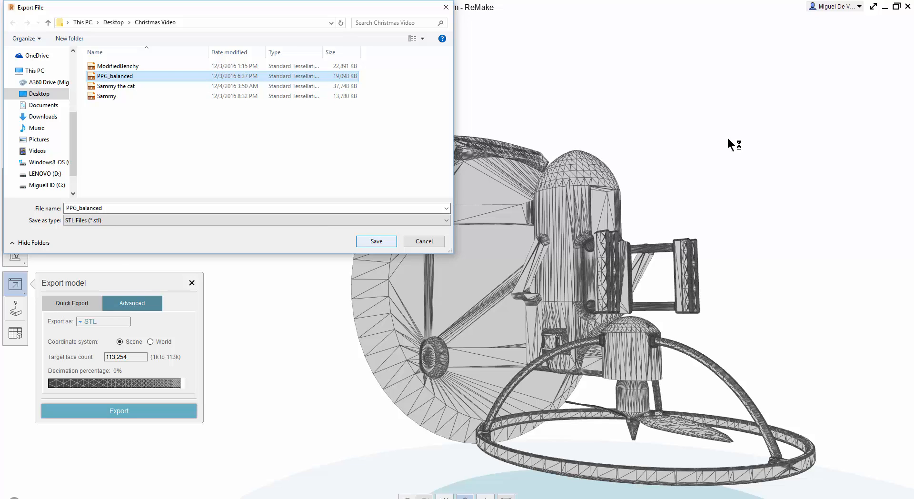
pyautogui.click(103, 208)
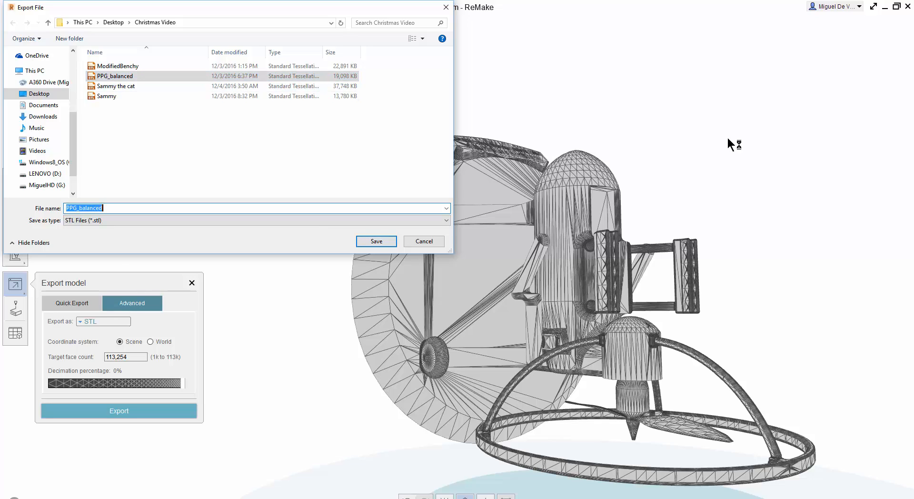
pyautogui.click(108, 208)
pyautogui.moveTo(105, 208); pyautogui.dragTo(65, 208)
pyautogui.write('PPG')
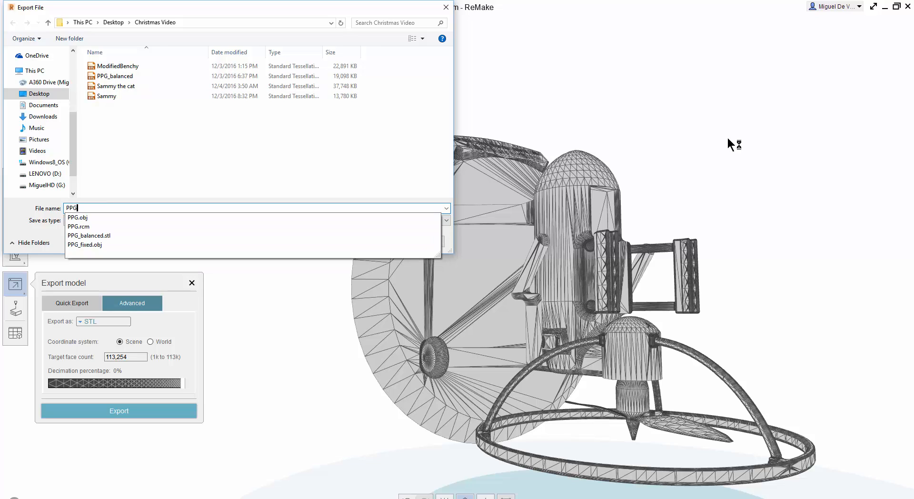
pyautogui.write('_fixe')
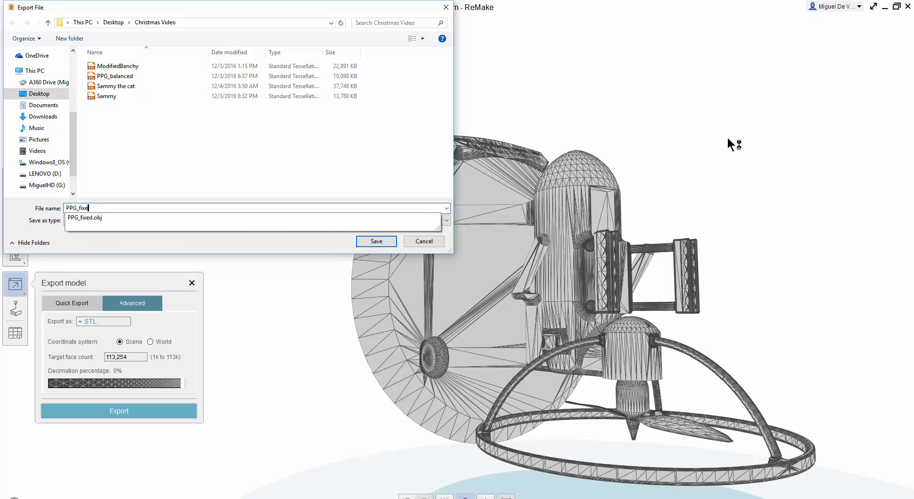
pyautogui.write('d')
pyautogui.press('Escape')
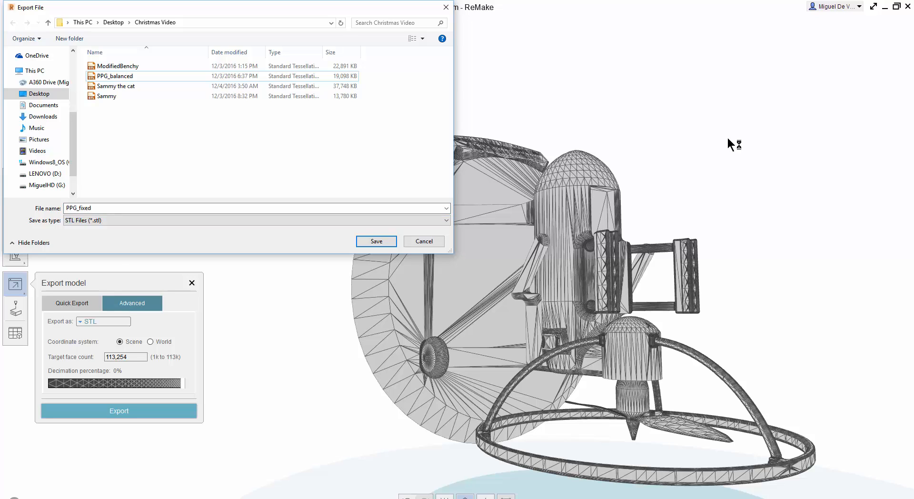
pyautogui.press('Tab')
pyautogui.press('Return')
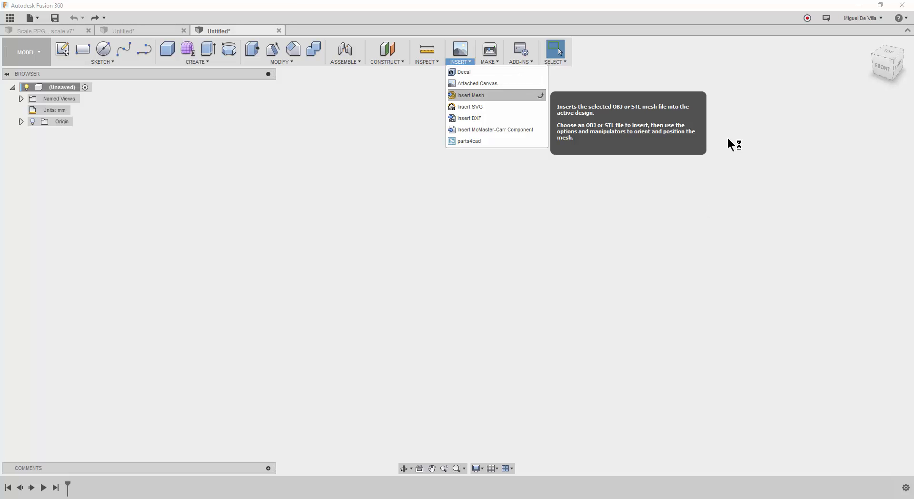
# - Switch to Fusion 360 and insert the PPG_fixed STL mesh into the empty design, using millimeters as the unit type
pyautogui.click(470, 96)
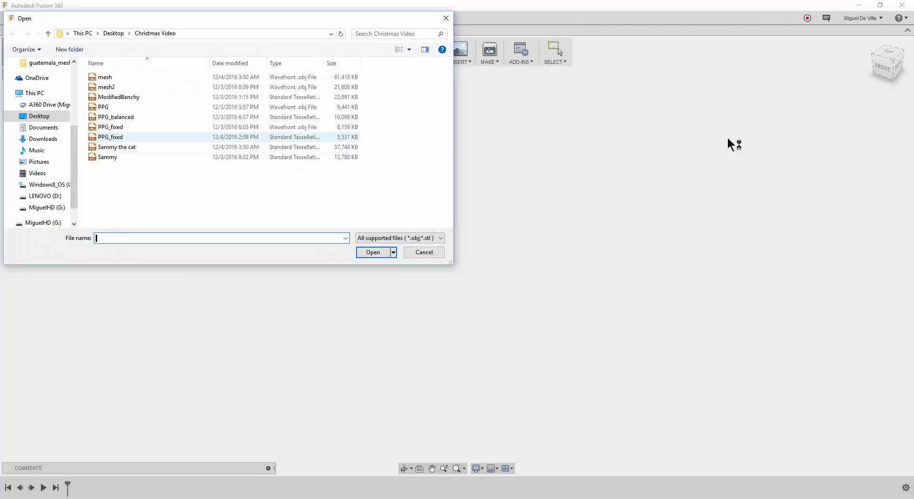
pyautogui.click(111, 137)
pyautogui.doubleClick(110, 137)
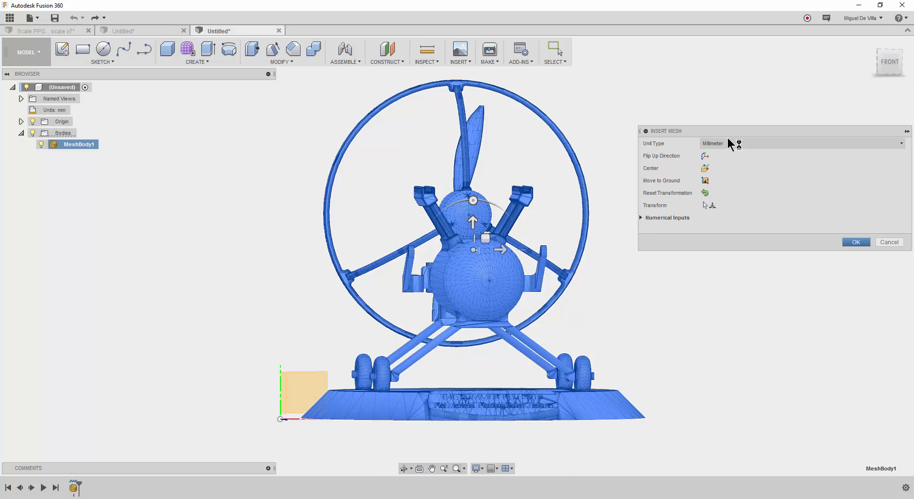
pyautogui.press('Return')
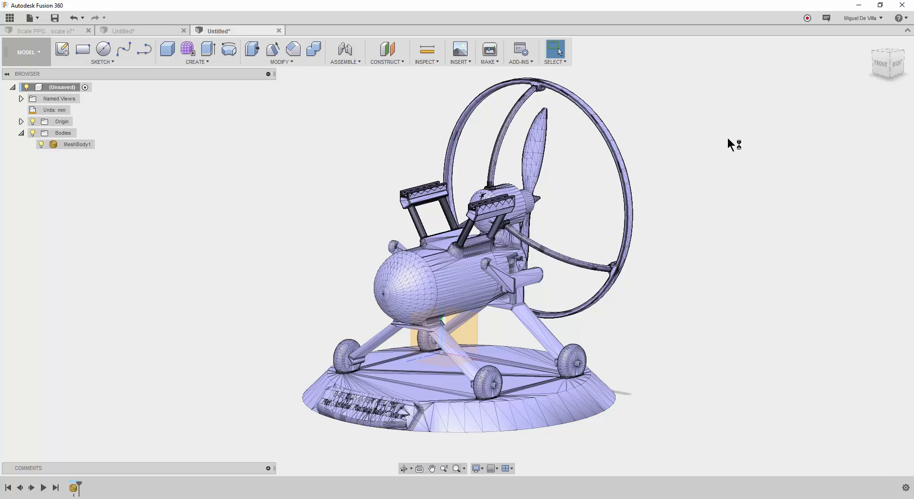
# - Check the physical properties of the design containing the inserted mesh, and close them without changes
pyautogui.rightClick(46, 85)
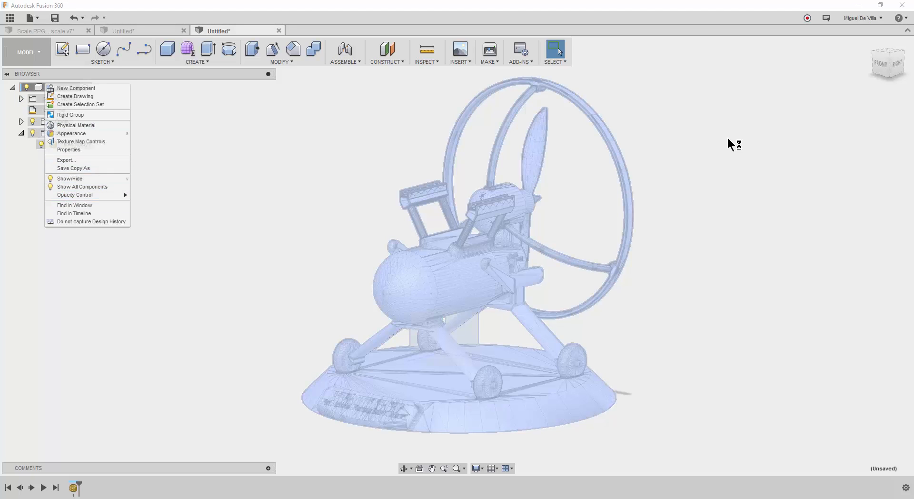
pyautogui.click(69, 150)
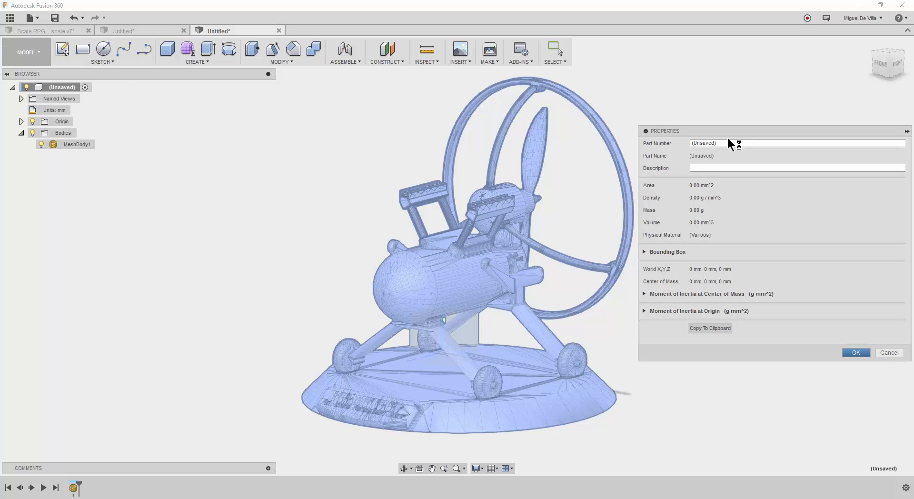
pyautogui.click(890, 353)
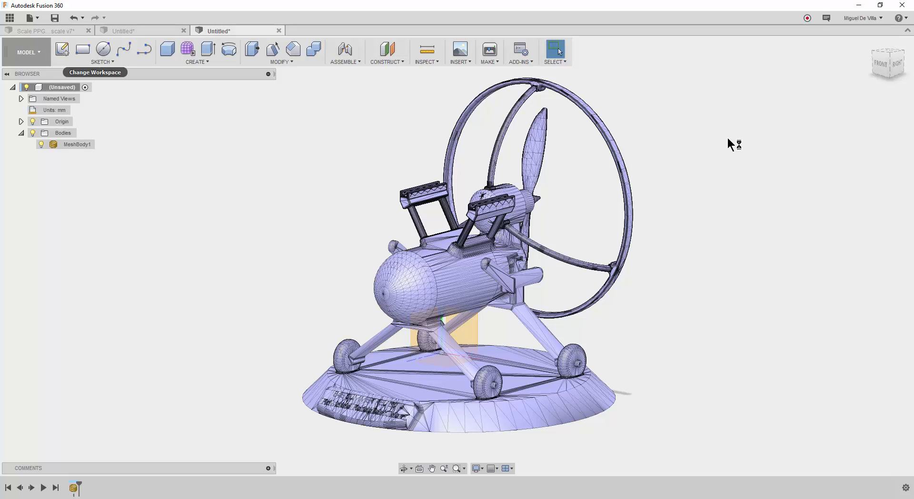
# - Turn off design history capture for the design
pyautogui.click(28, 53)
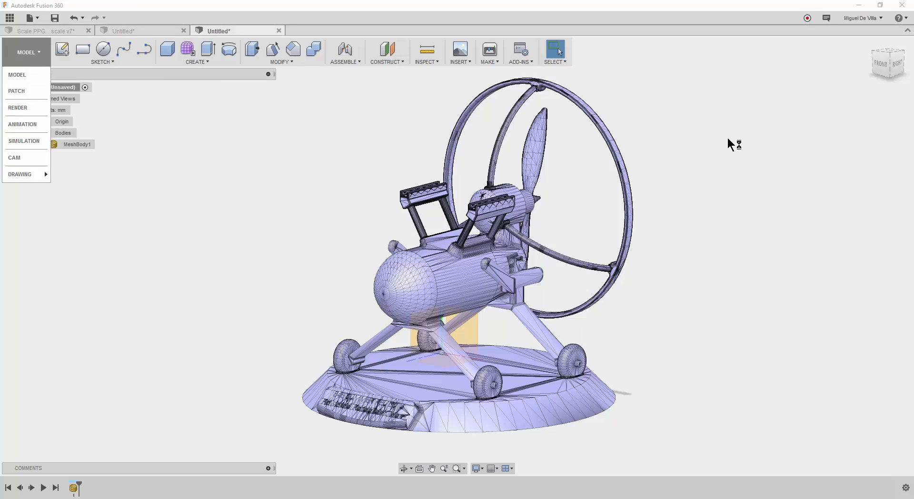
pyautogui.click(27, 52)
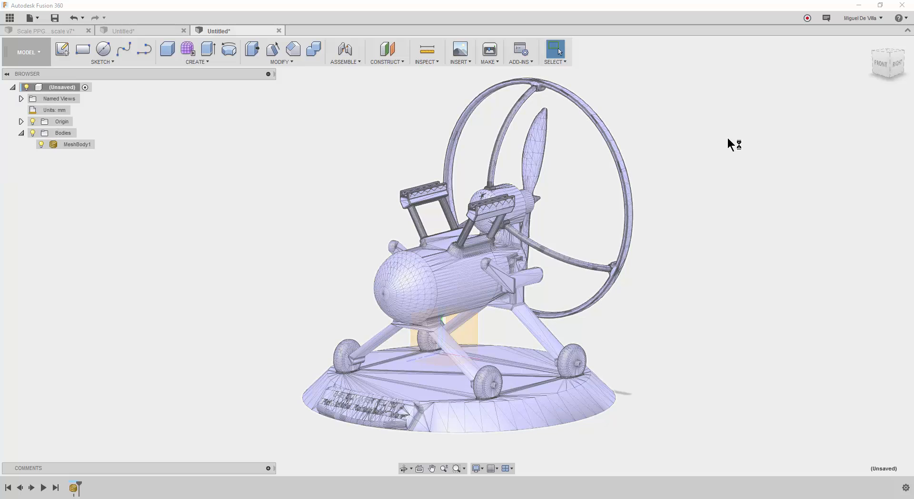
pyautogui.rightClick(47, 87)
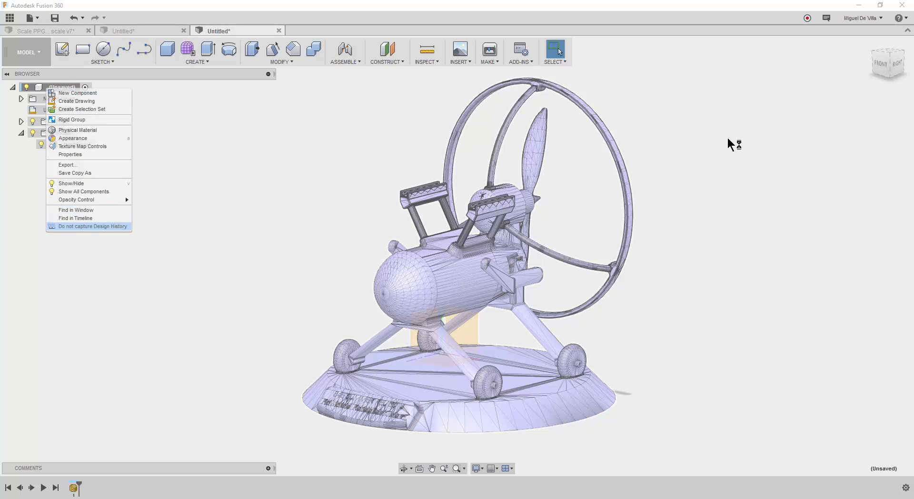
pyautogui.click(93, 226)
pyautogui.click(469, 264)
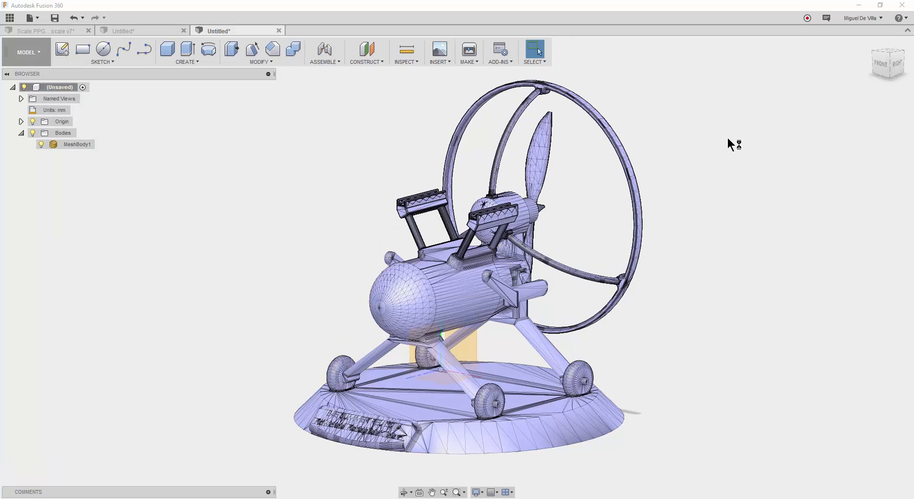
# - Switch to the Mesh workspace
pyautogui.click(28, 52)
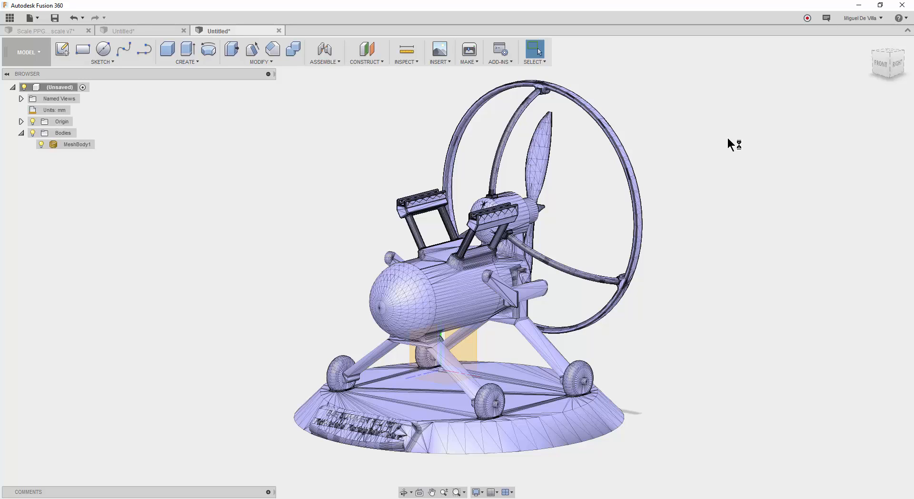
pyautogui.click(28, 52)
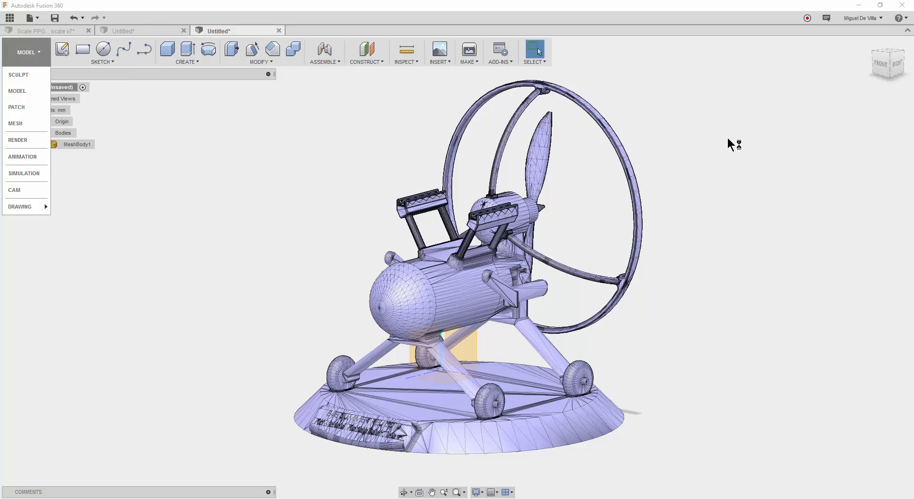
pyautogui.click(15, 123)
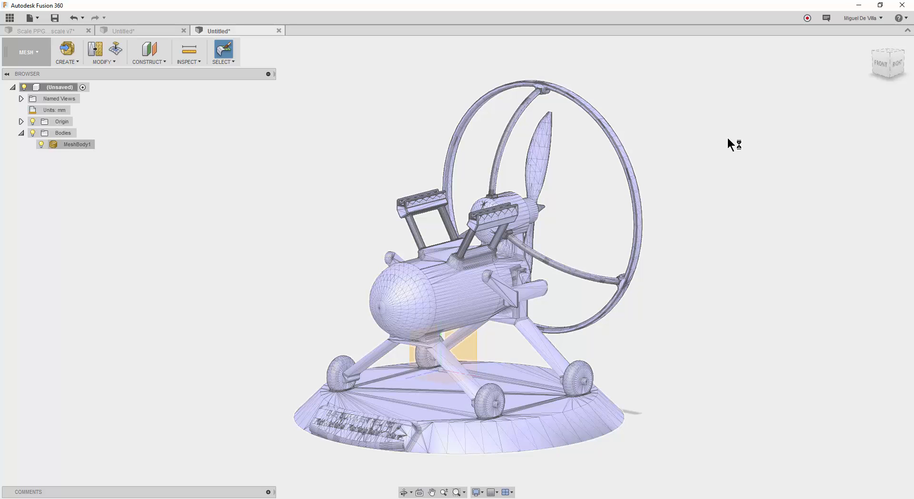
# - Duplicate the paraglider mesh body in place and rename the copy Reduced
pyautogui.rightClick(82, 145)
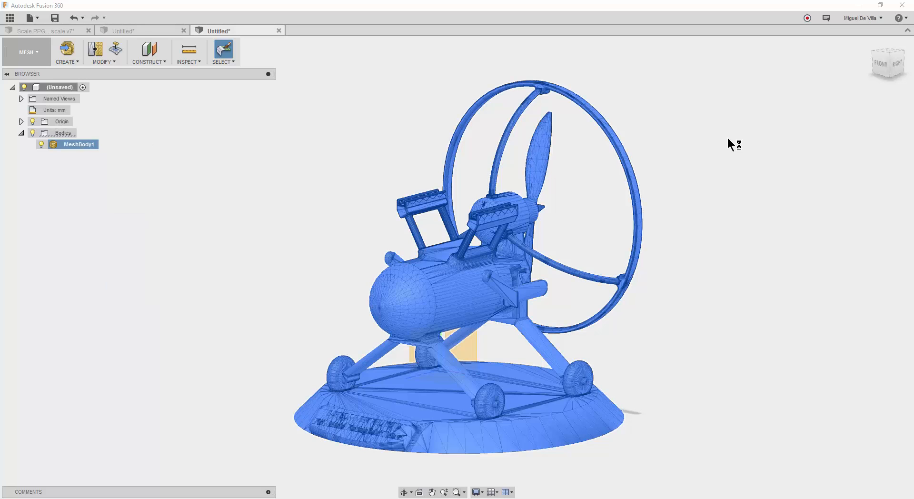
pyautogui.hotkey('ctrl', 'v')
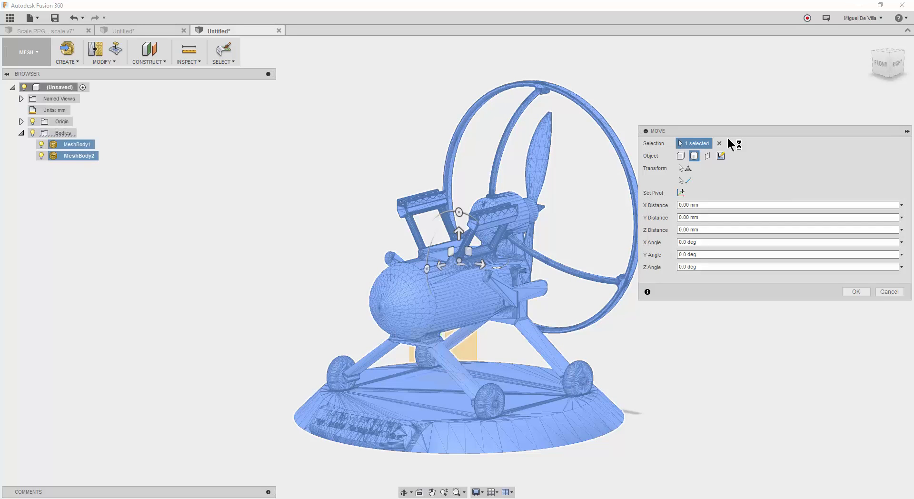
pyautogui.keyDown('shift'); pyautogui.moveTo(457, 267); pyautogui.dragTo(437, 290, button='middle'); pyautogui.keyUp('shift')
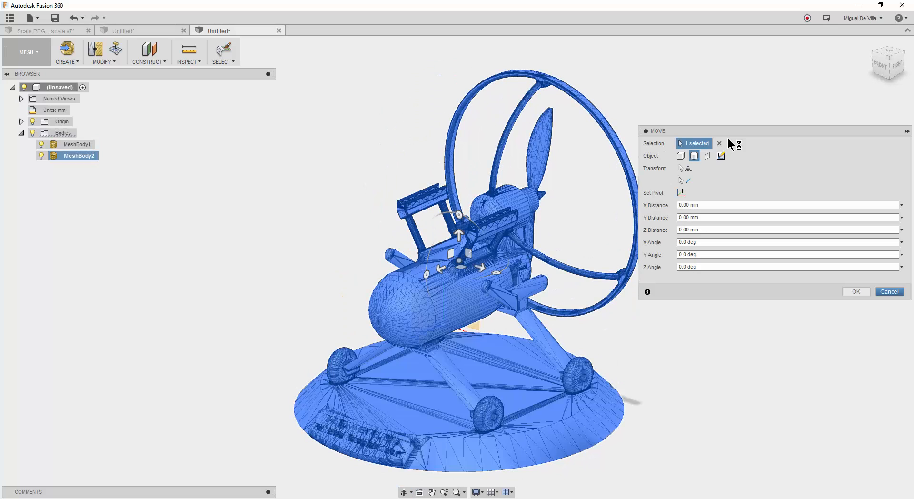
pyautogui.click(889, 291)
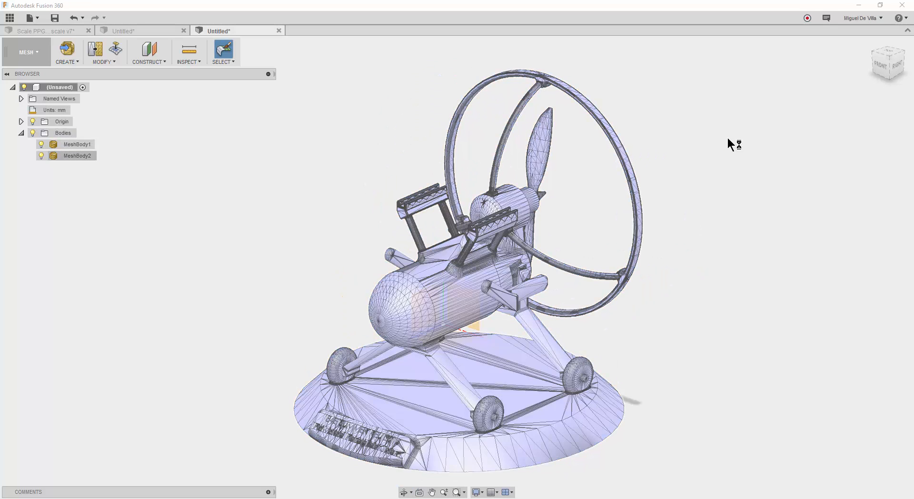
pyautogui.doubleClick(77, 156)
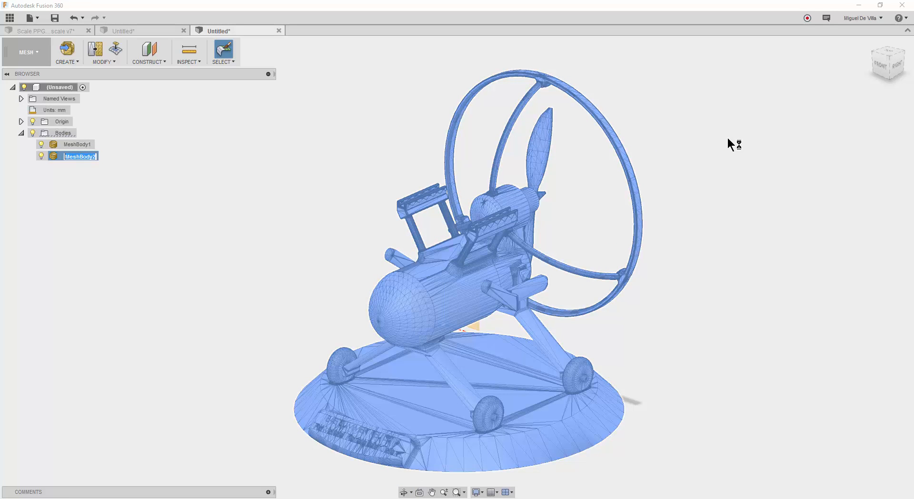
pyautogui.write('Reduced')
pyautogui.press('Return')
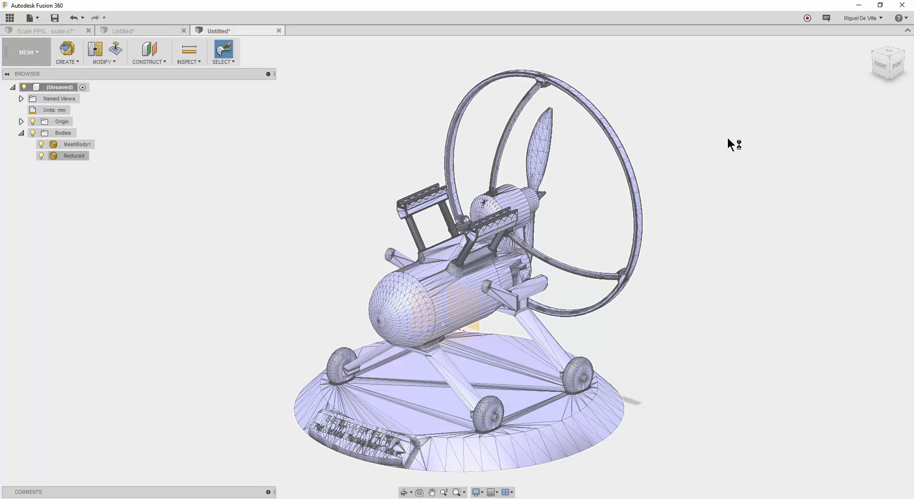
# - Hide the original mesh body and set up an Adaptive mesh reduction with Face Count as the target
pyautogui.rightClick(75, 155)
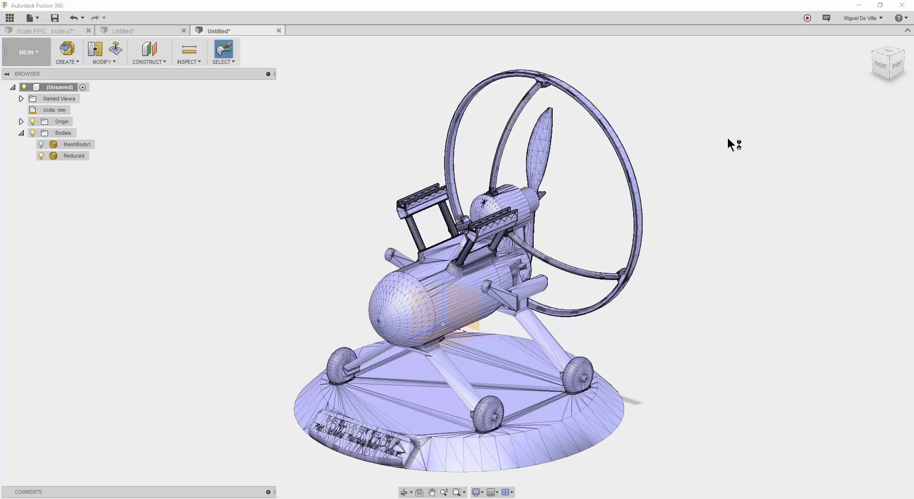
pyautogui.click(104, 61)
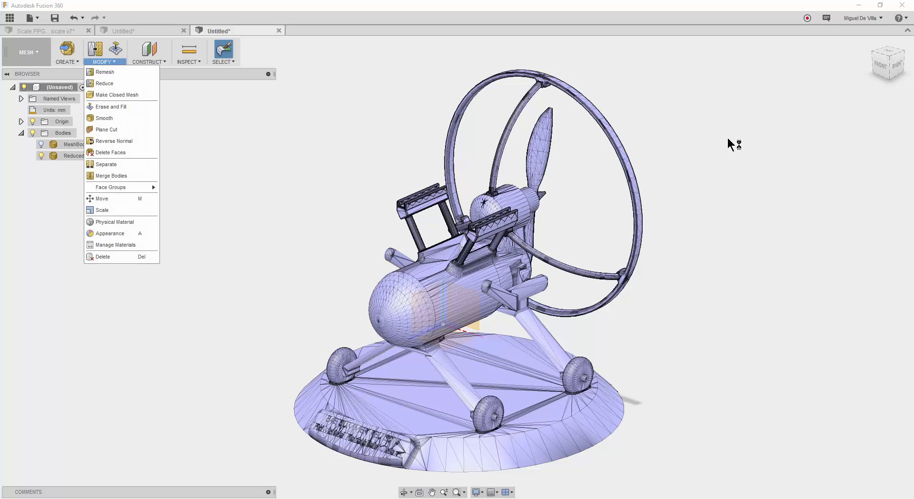
pyautogui.click(104, 83)
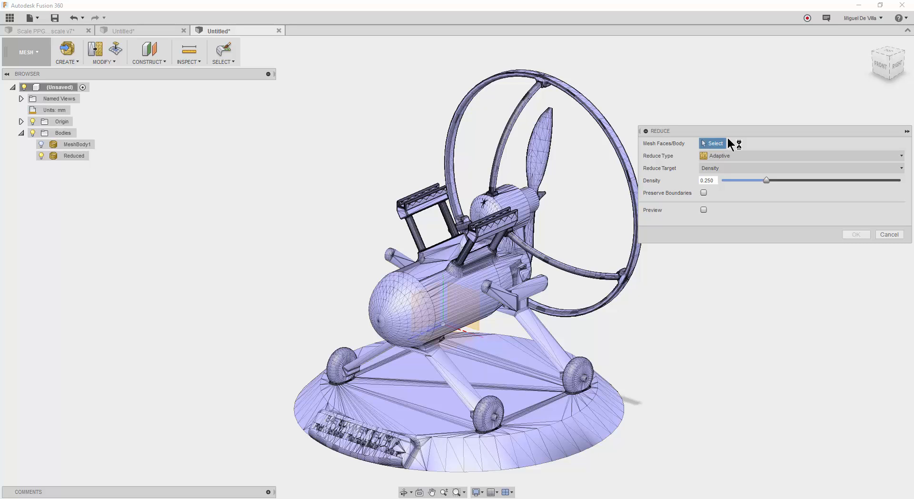
pyautogui.click(801, 156)
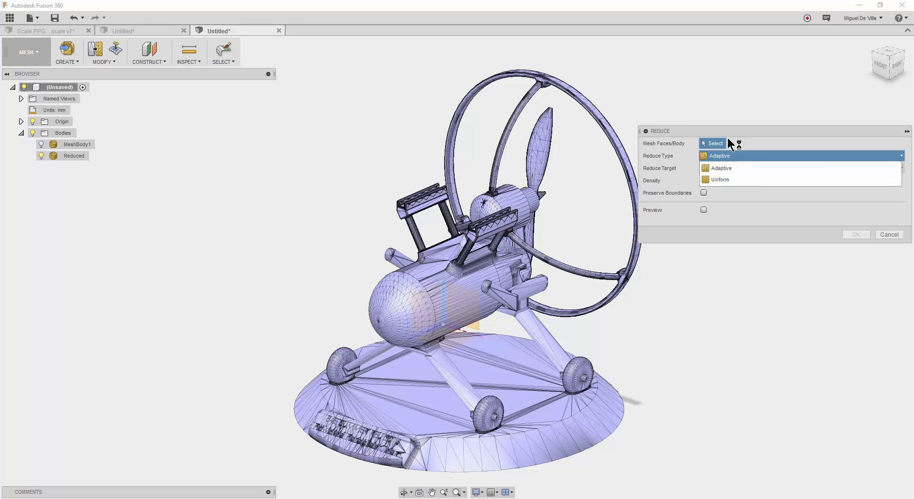
pyautogui.click(801, 169)
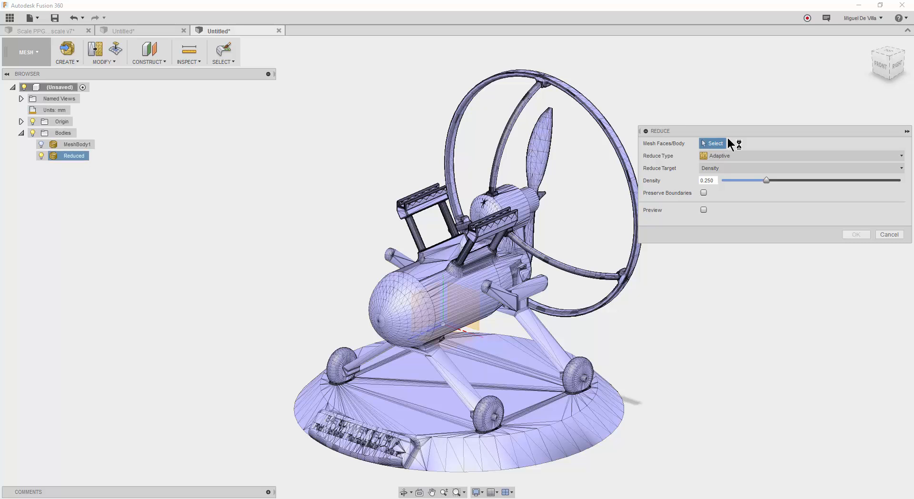
pyautogui.click(802, 168)
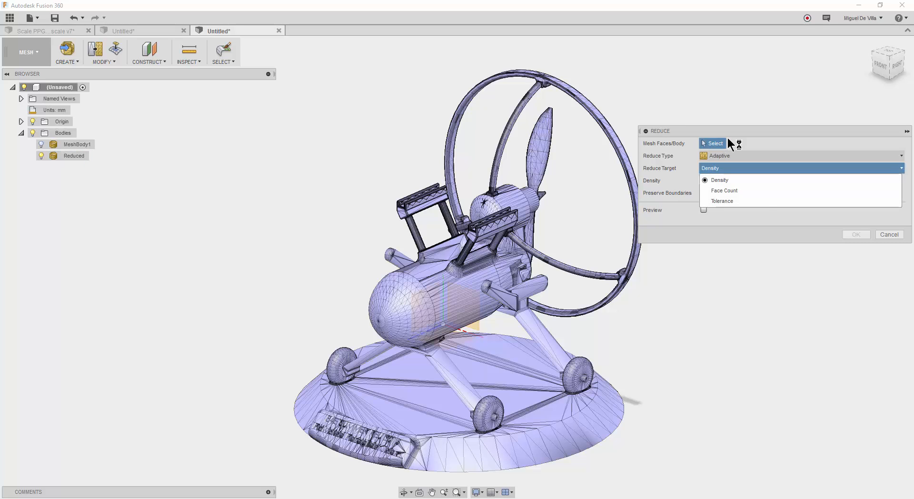
pyautogui.click(801, 168)
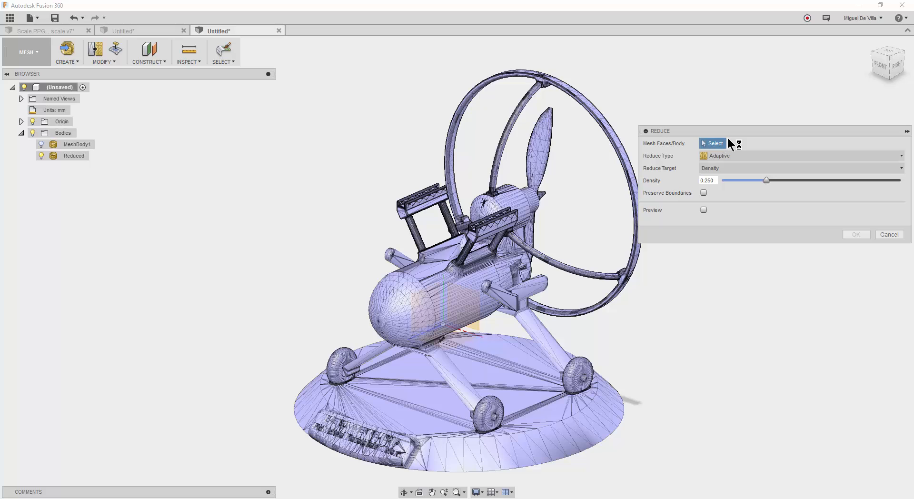
pyautogui.click(801, 168)
pyautogui.click(801, 190)
pyautogui.write('10000')
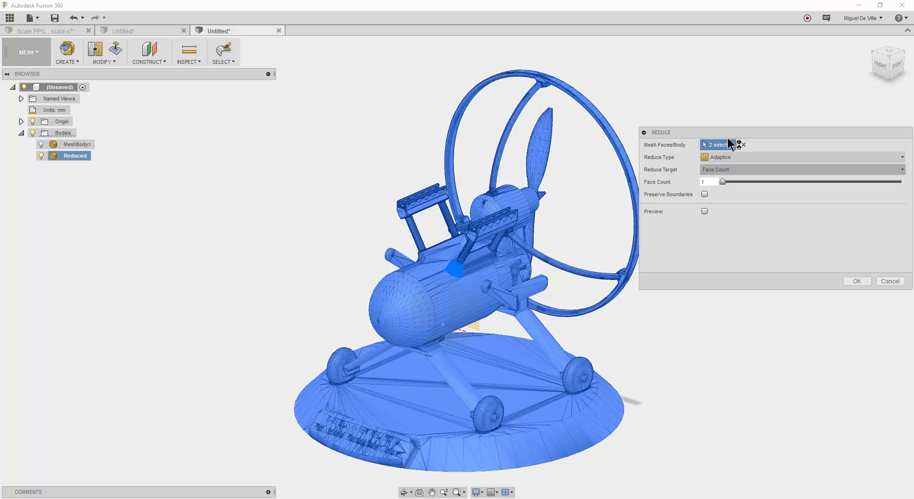
pyautogui.write('1902')
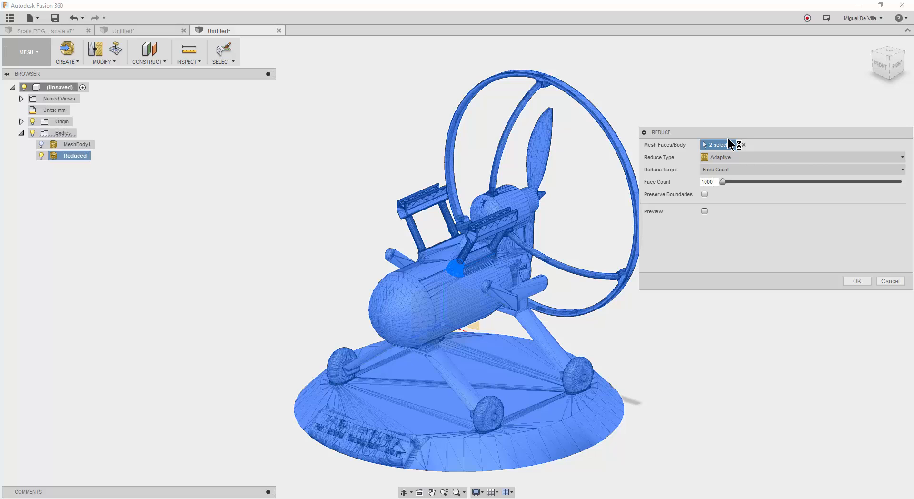
pyautogui.press('BackSpace')
pyautogui.press('BackSpace')
pyautogui.press('BackSpace')
pyautogui.press('BackSpace')
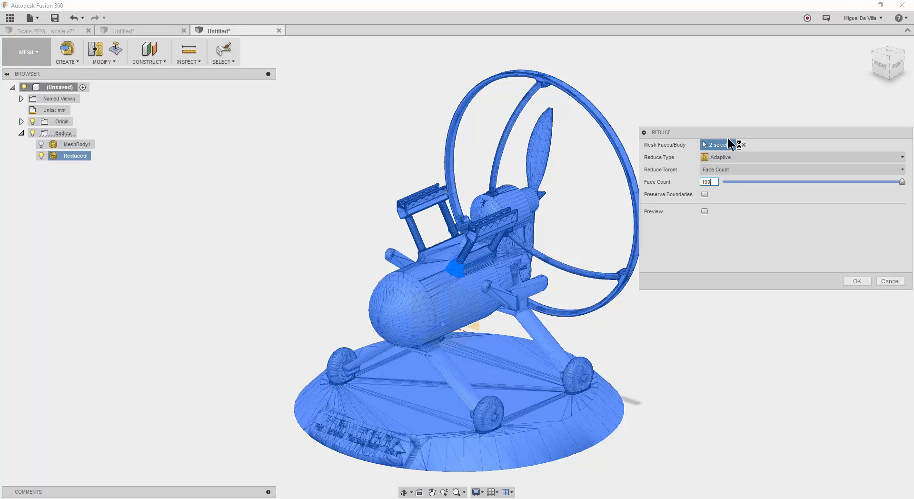
pyautogui.write('10000')
pyautogui.press('BackSpace')
pyautogui.press('BackSpace')
pyautogui.press('BackSpace')
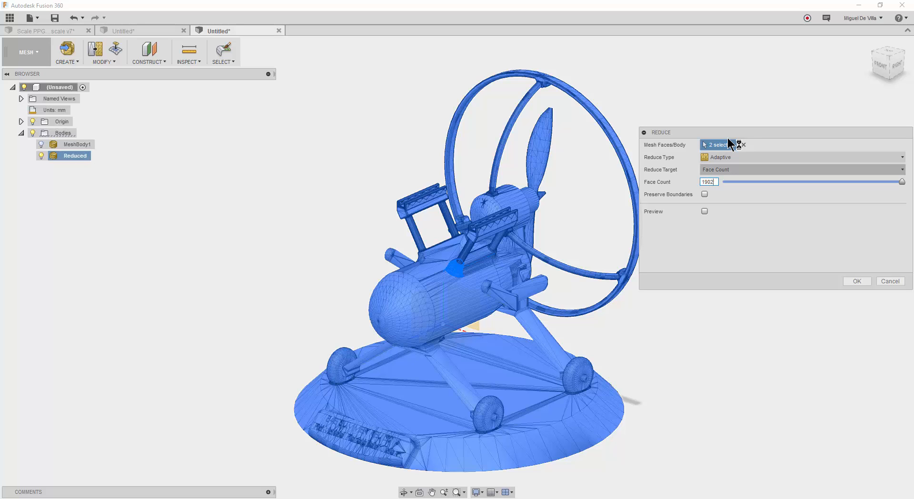
pyautogui.click(741, 170)
pyautogui.click(743, 144)
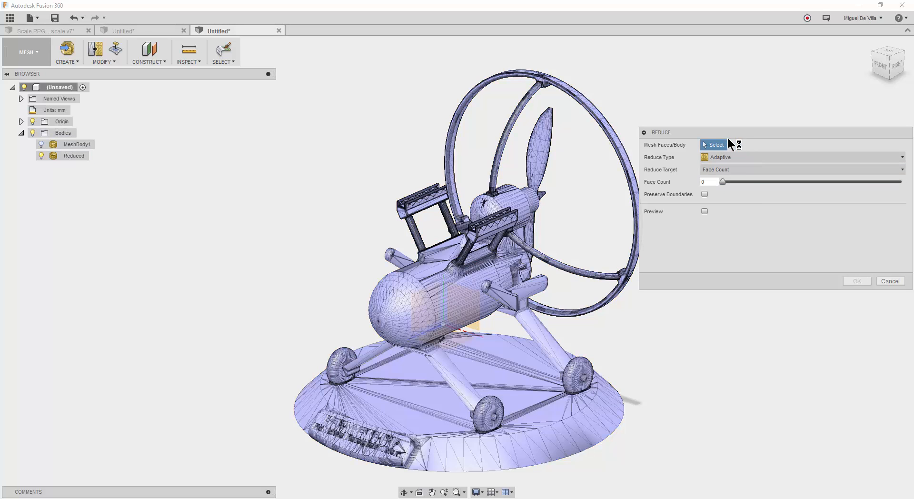
# - Reduce the whole mesh body named Reduced to a face count of 10000, using the Adaptive type
pyautogui.click(75, 156)
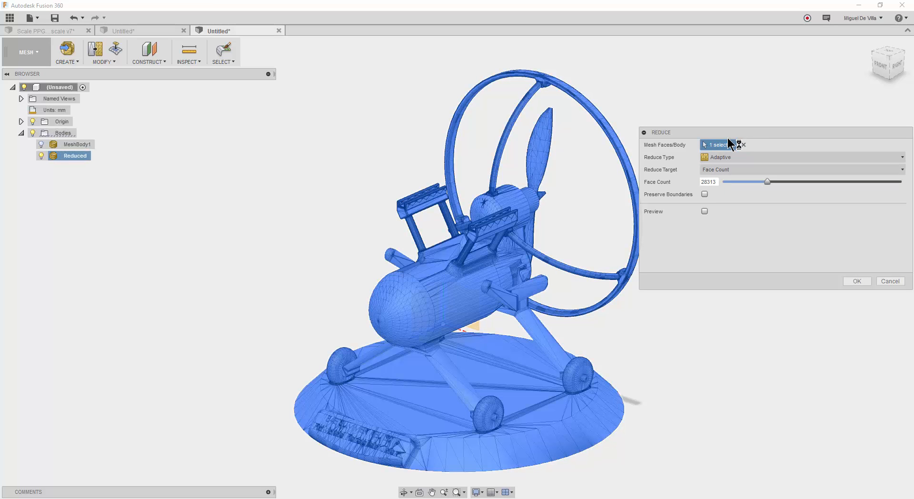
pyautogui.write('10000')
pyautogui.click(761, 157)
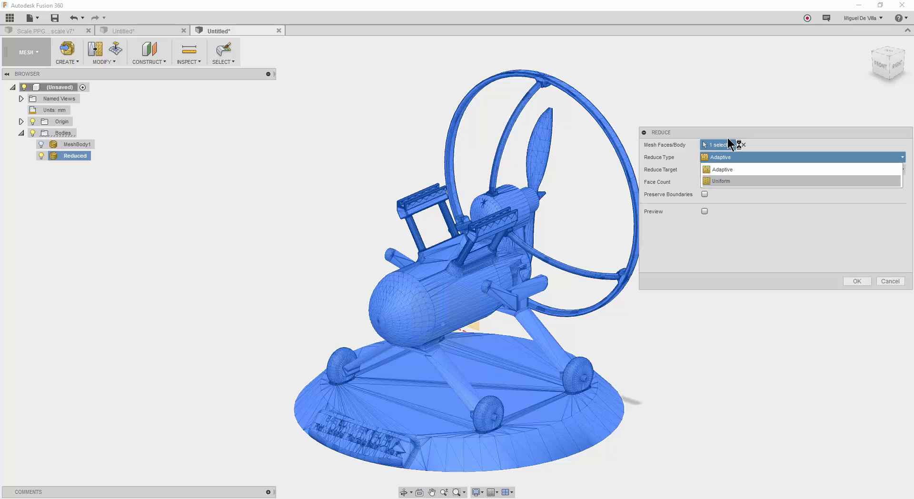
pyautogui.click(728, 139)
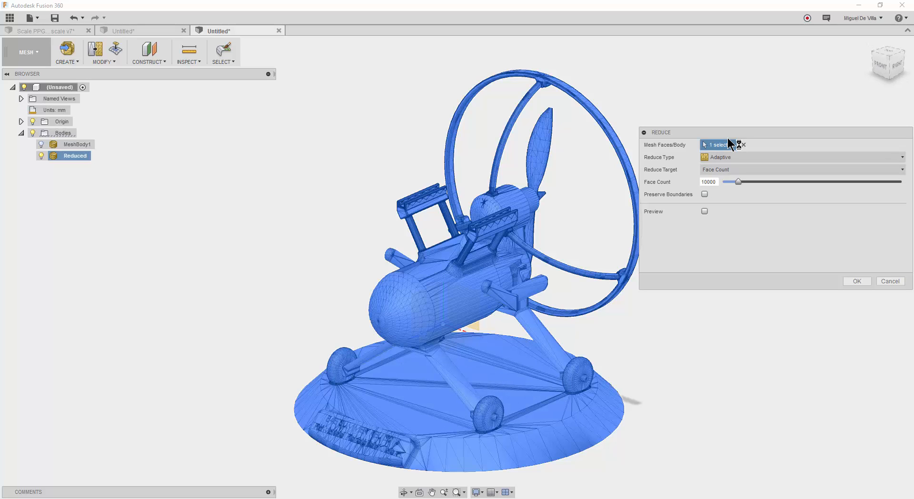
pyautogui.scroll(3, 365, 317)
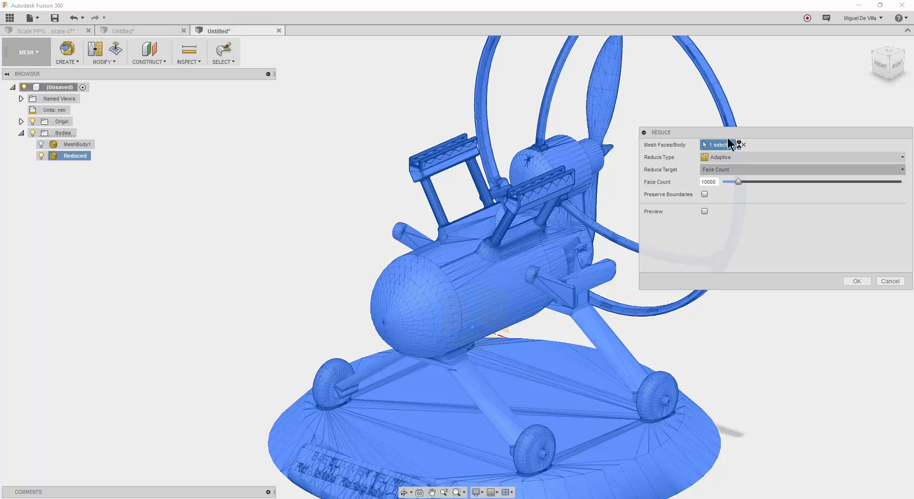
pyautogui.click(729, 156)
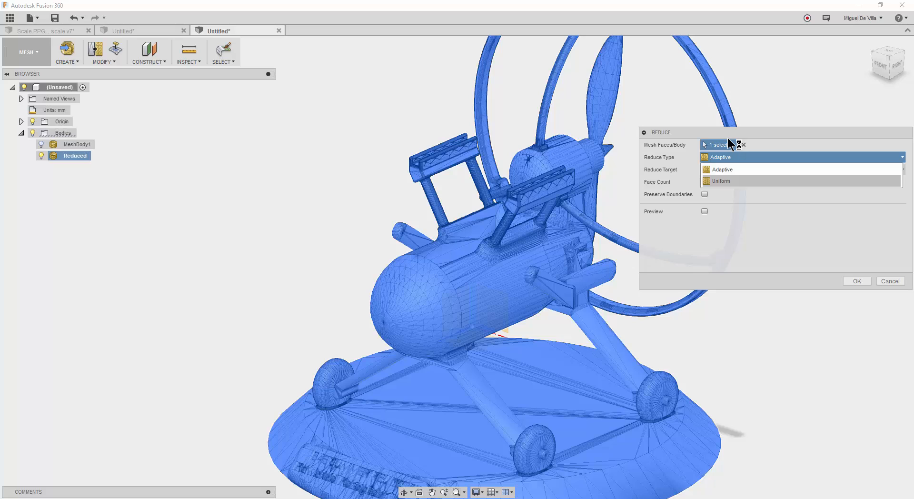
pyautogui.press('Up')
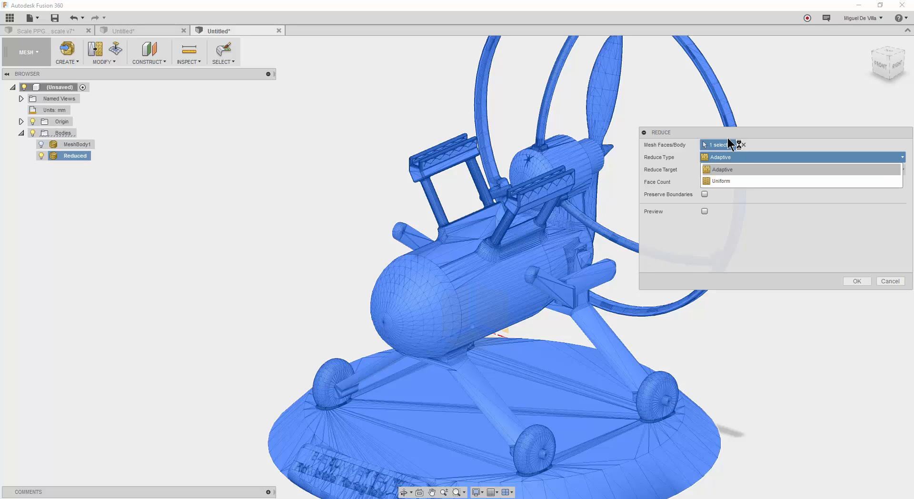
pyautogui.press('Return')
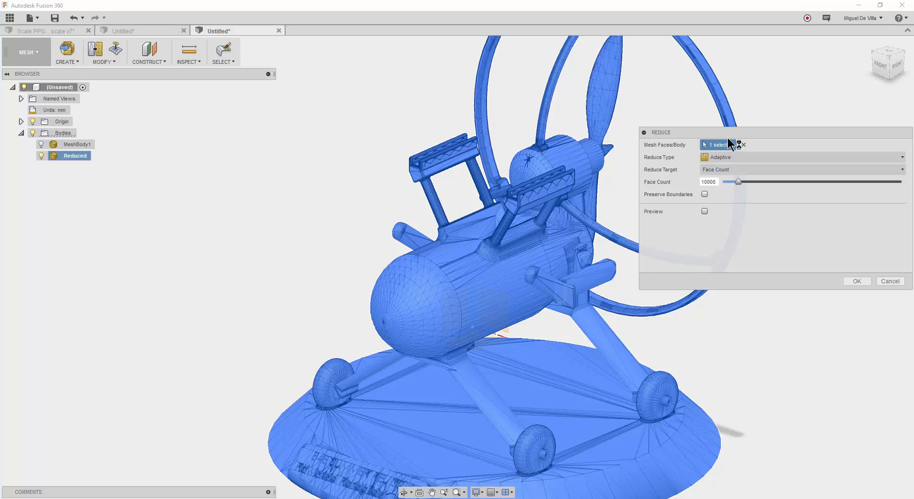
pyautogui.press('Return')
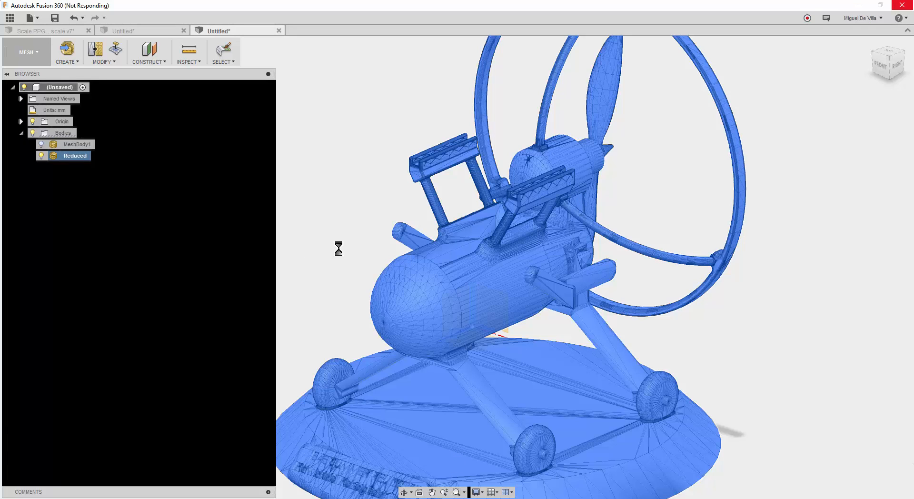
pyautogui.hotkey('alt', 'Tab')
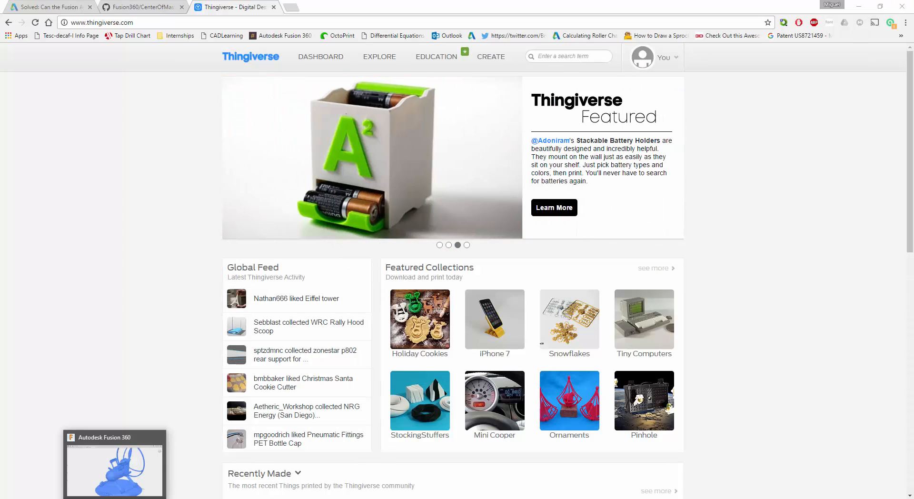
pyautogui.click(115, 498)
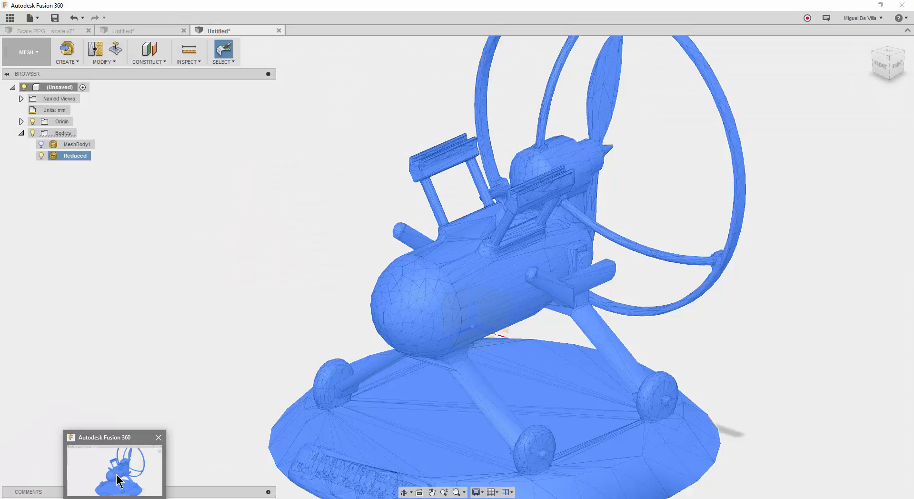
# - Examine the triangle density and shape of the reduced paraglider mesh from several angles
pyautogui.click(237, 164)
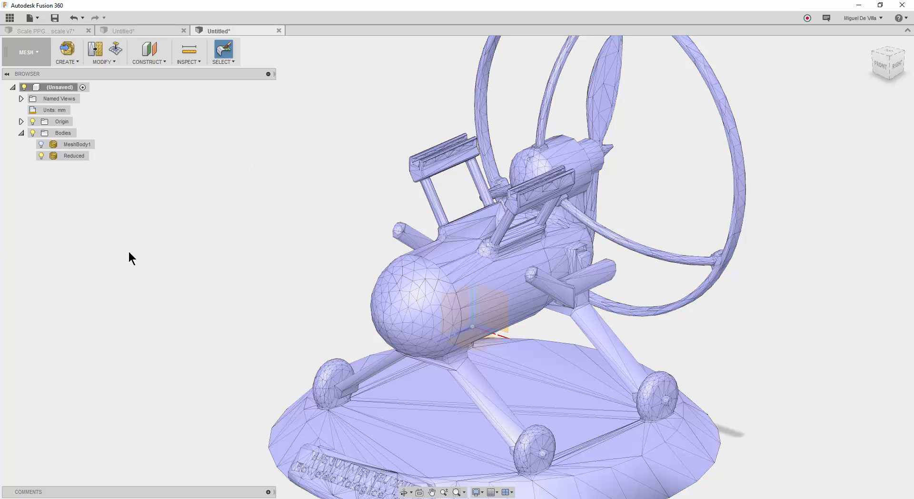
pyautogui.click(526, 306)
pyautogui.scroll(-1, 526, 306)
pyautogui.click(276, 295)
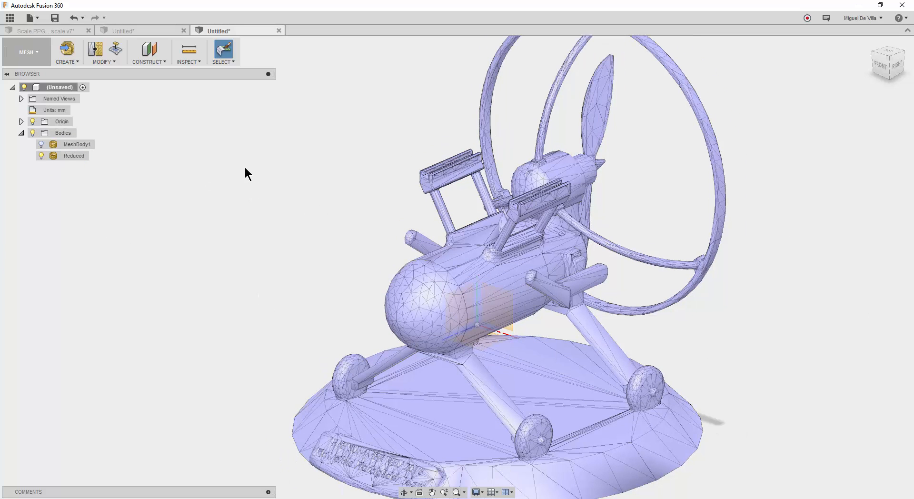
pyautogui.scroll(-3, 632, 192)
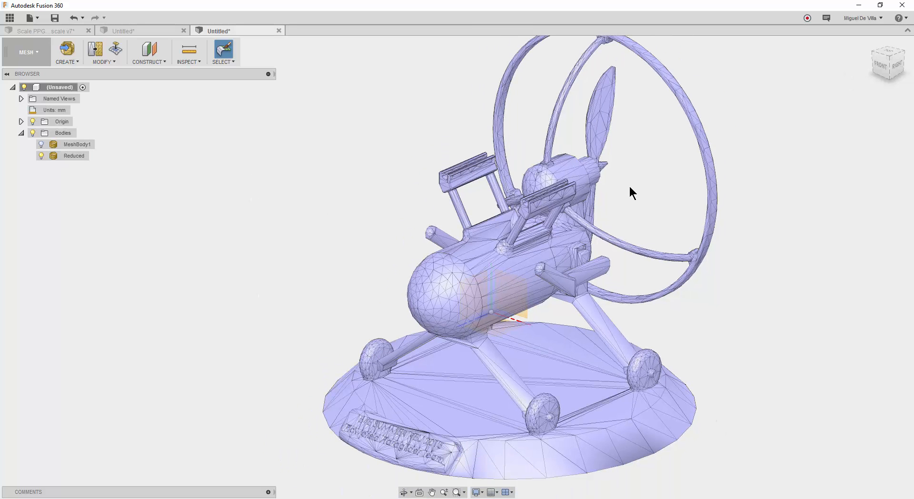
pyautogui.click(629, 256)
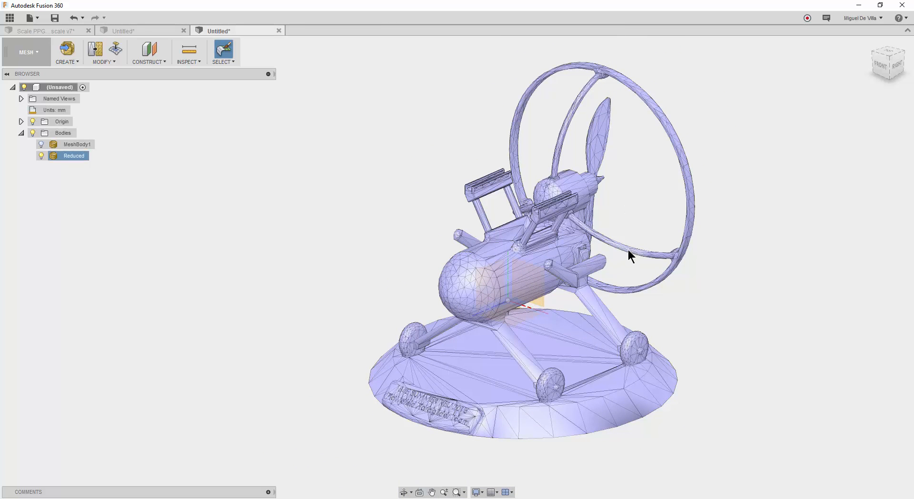
pyautogui.click(693, 235)
pyautogui.scroll(3, 544, 217)
pyautogui.scroll(-3, 516, 222)
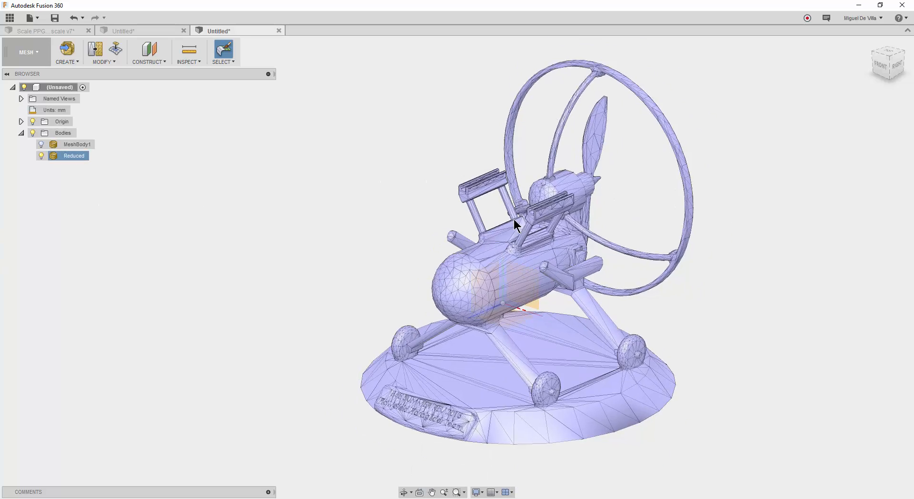
pyautogui.keyDown('shift'); pyautogui.moveTo(515, 223); pyautogui.dragTo(570, 221, button='middle'); pyautogui.keyUp('shift')
pyautogui.press('Escape')
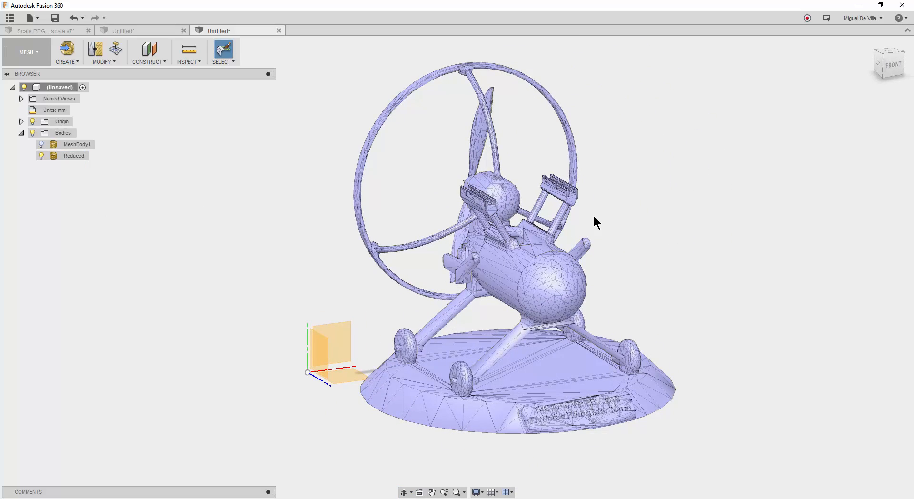
pyautogui.click(473, 373)
pyautogui.keyDown('shift'); pyautogui.moveTo(473, 373); pyautogui.dragTo(292, 178, button='middle'); pyautogui.keyUp('shift')
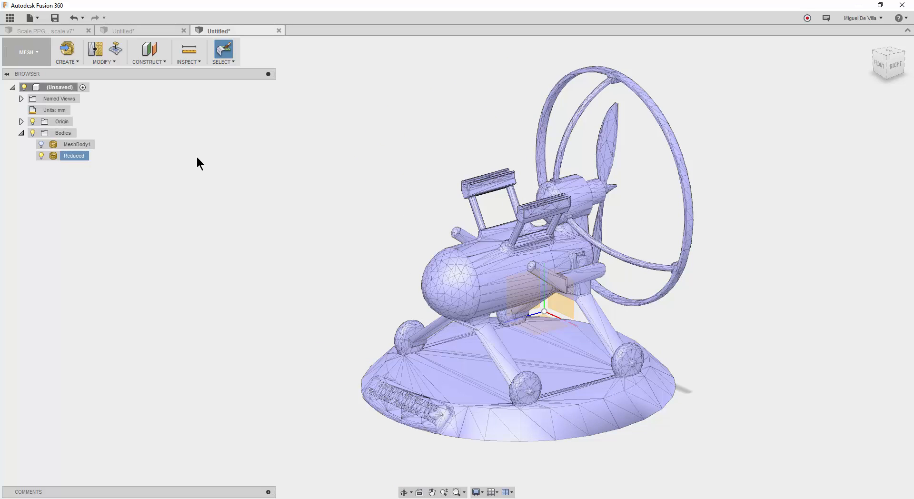
# - Compare the original and reduced mesh bodies by alternating their visibility, leaving only the reduced one shown
pyautogui.click(41, 156)
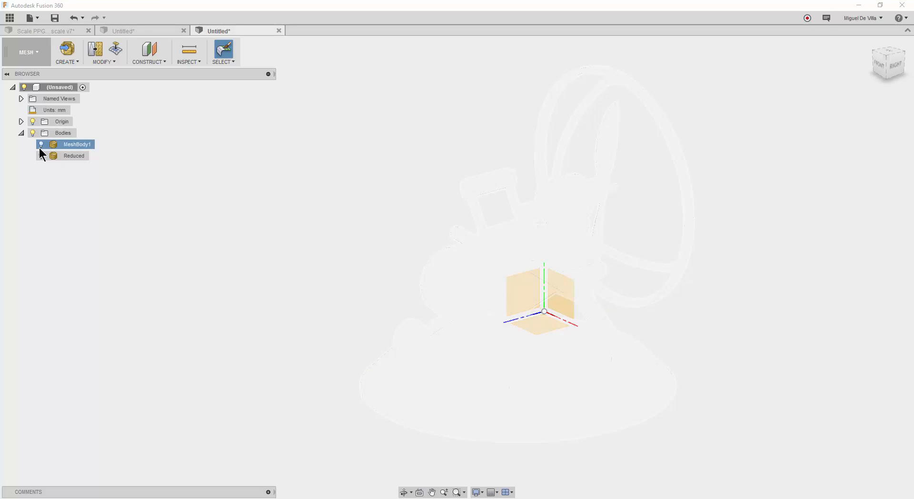
pyautogui.click(41, 144)
pyautogui.click(41, 144)
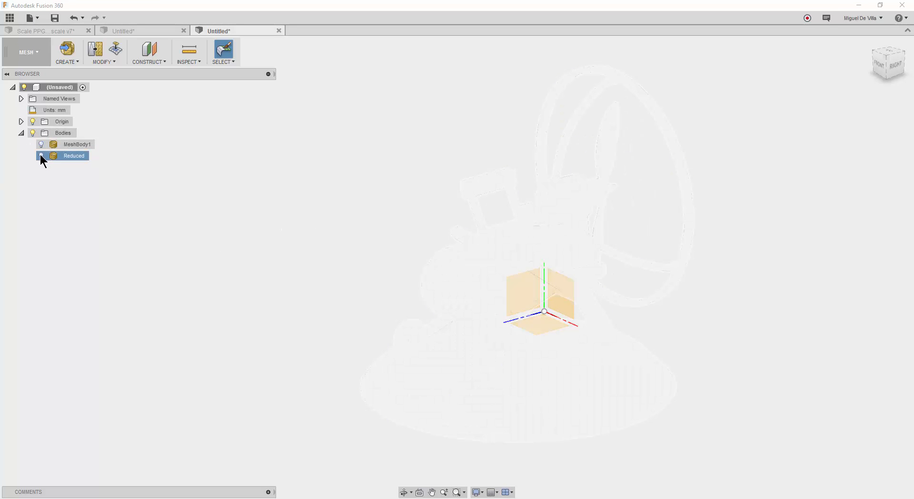
pyautogui.click(40, 155)
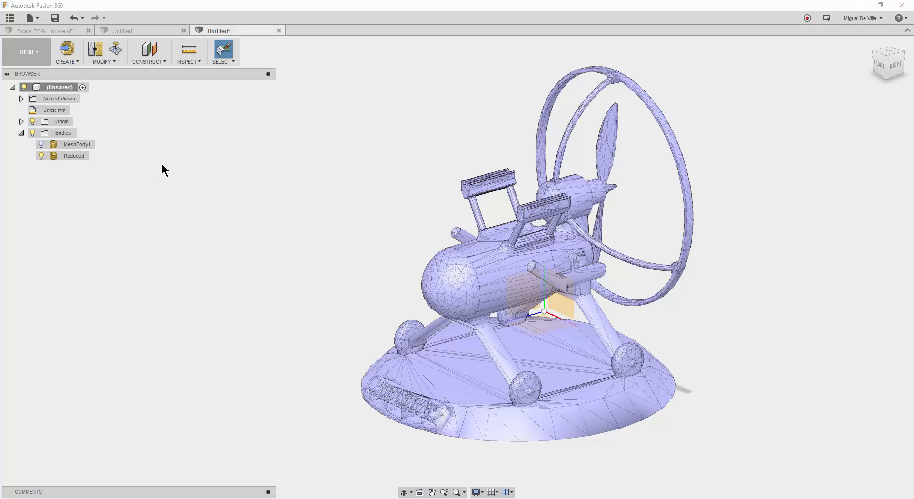
# - Clear the selection of the reduced mesh and switch to the Model workspace
pyautogui.click(557, 367)
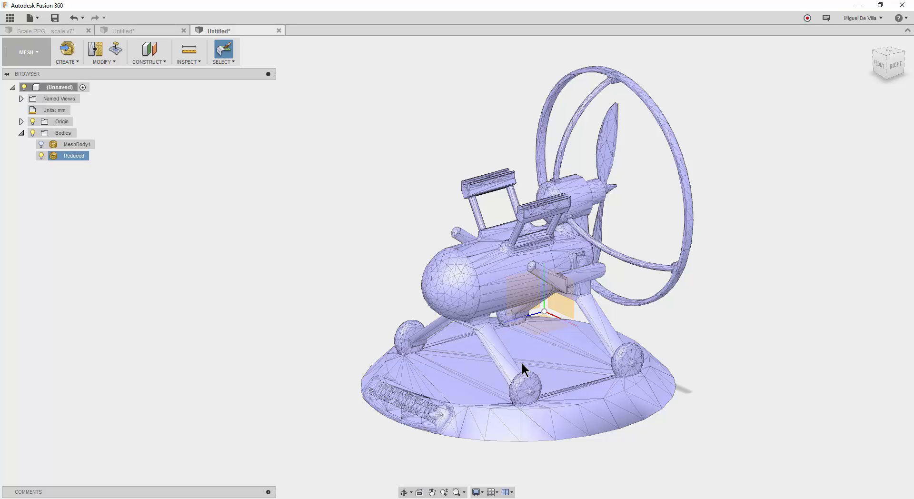
pyautogui.click(210, 308)
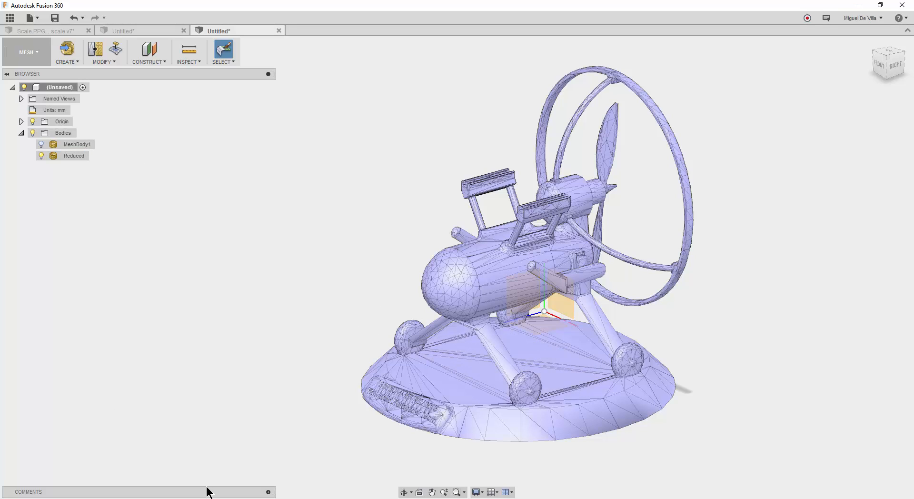
pyautogui.click(26, 54)
pyautogui.click(19, 91)
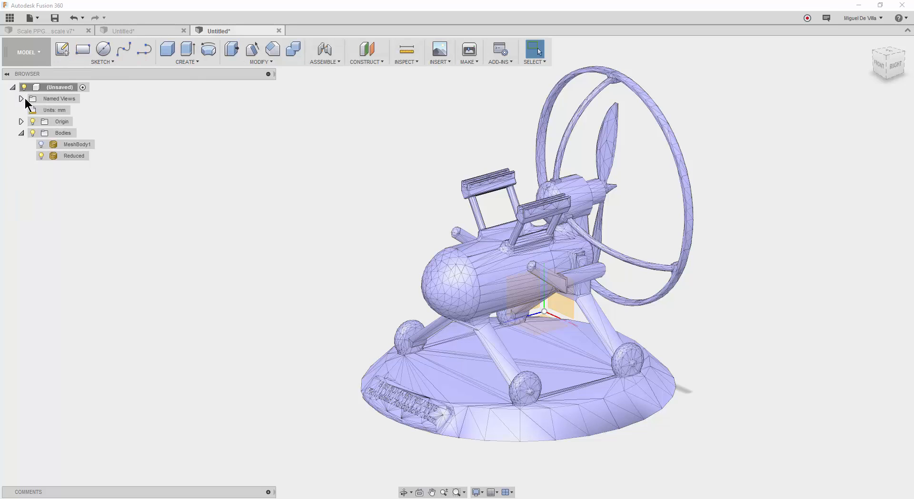
# - Convert the Reduced mesh body to a BRep with the New Body operation
pyautogui.rightClick(80, 157)
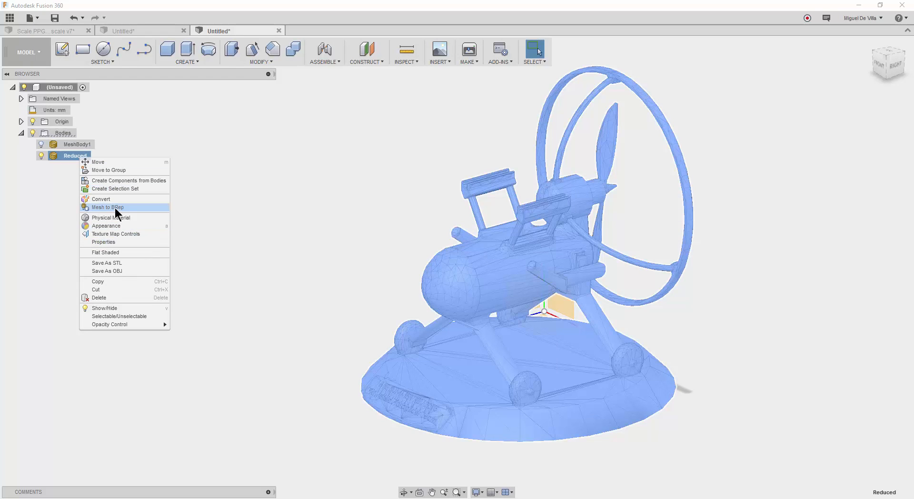
pyautogui.click(108, 207)
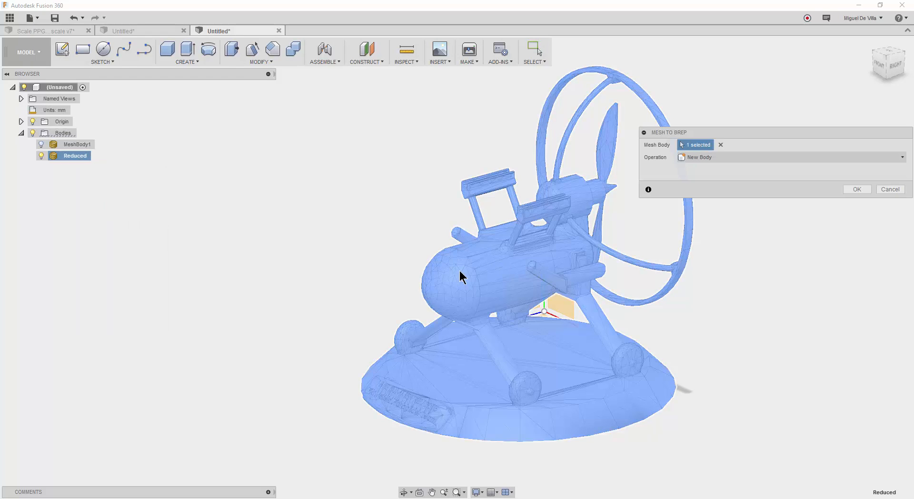
pyautogui.click(870, 189)
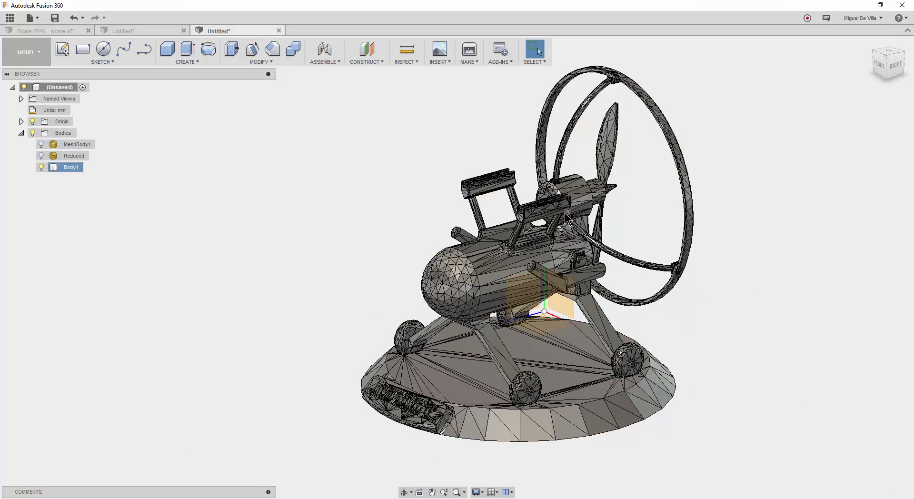
pyautogui.scroll(1, 472, 182)
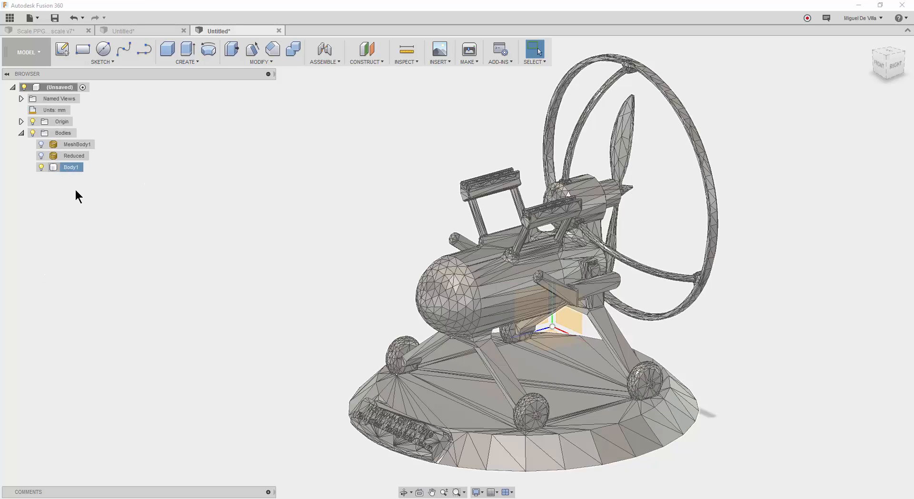
# - Examine the physical properties of the converted solid body, including its mass and center of mass
pyautogui.click(191, 288)
pyautogui.click(71, 168)
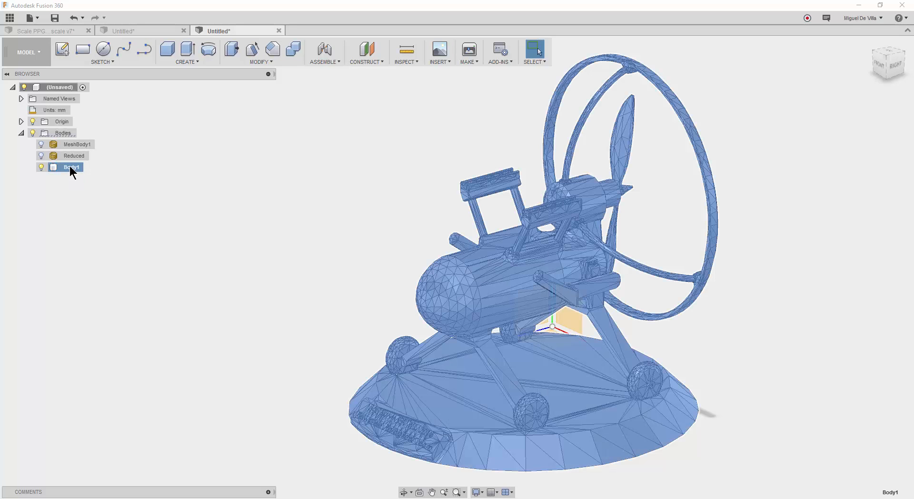
pyautogui.rightClick(70, 166)
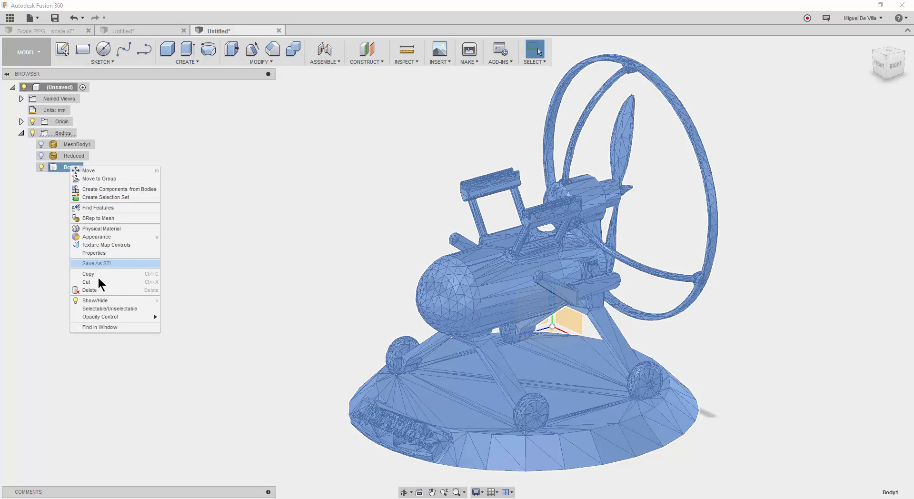
pyautogui.click(94, 253)
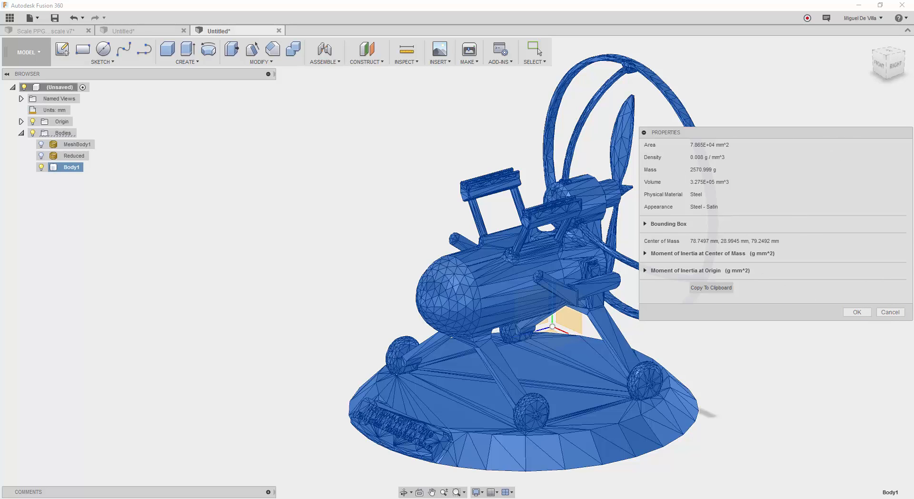
pyautogui.click(889, 313)
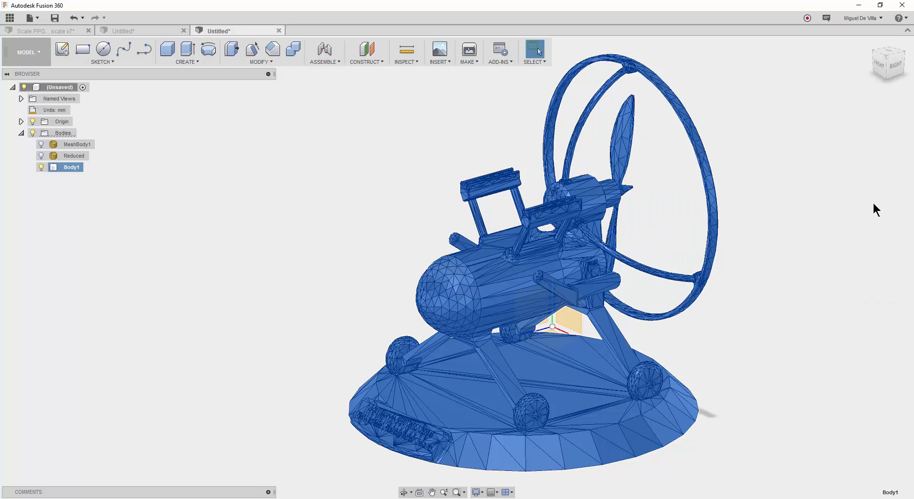
pyautogui.click(694, 77)
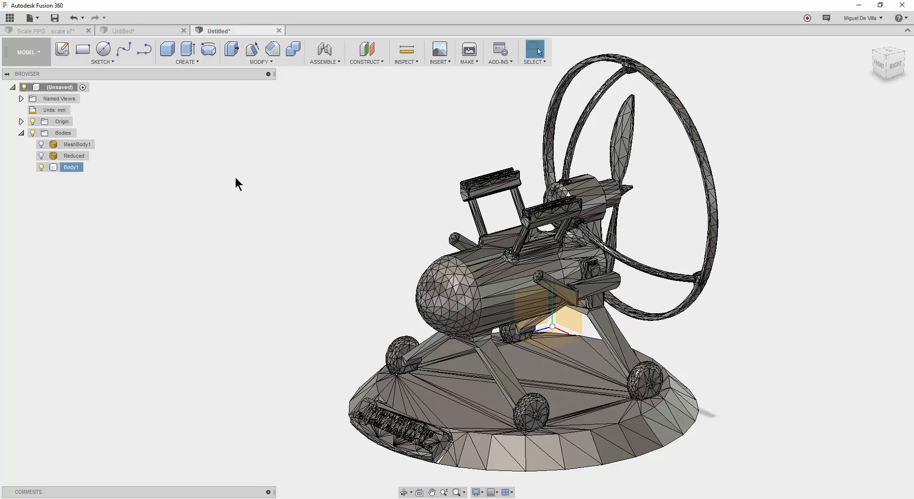
# - Try to run the CenterOfMassPoint script on the converted body
pyautogui.click(430, 194)
pyautogui.click(499, 61)
pyautogui.click(503, 73)
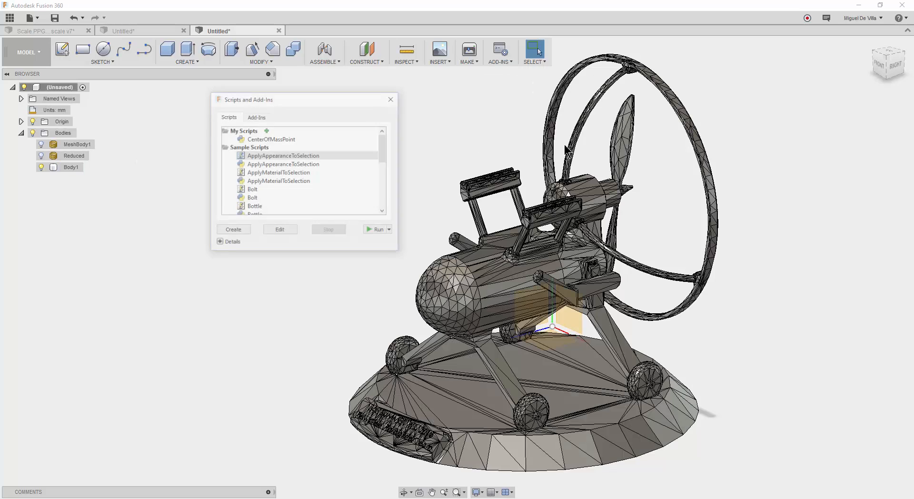
pyautogui.click(261, 139)
pyautogui.click(378, 231)
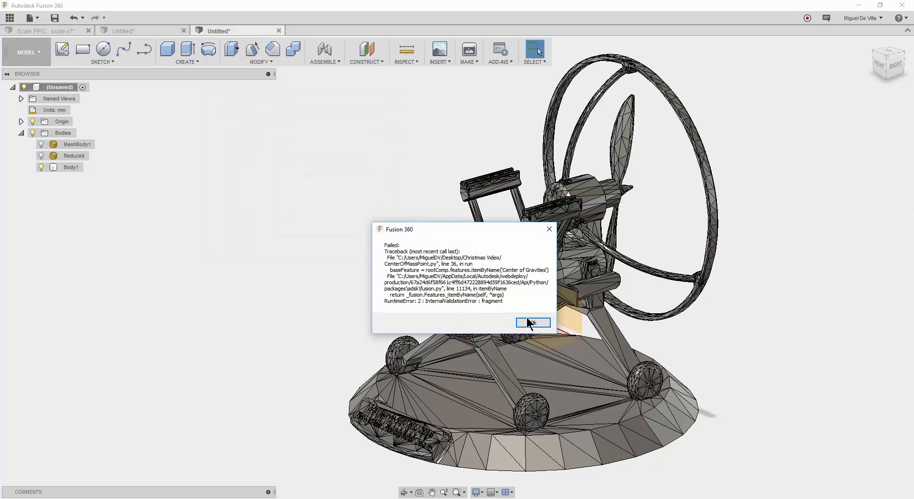
pyautogui.click(533, 323)
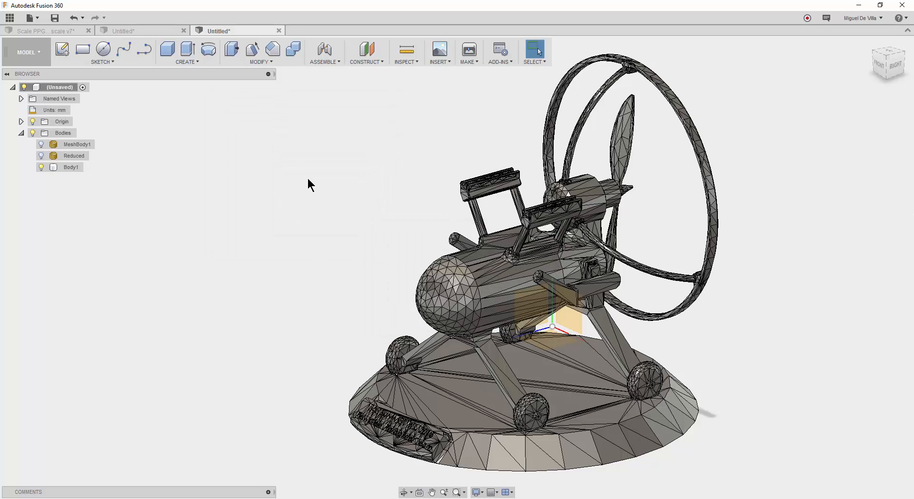
# - Turn on design history capture for the unsaved paraglider design
pyautogui.rightClick(46, 84)
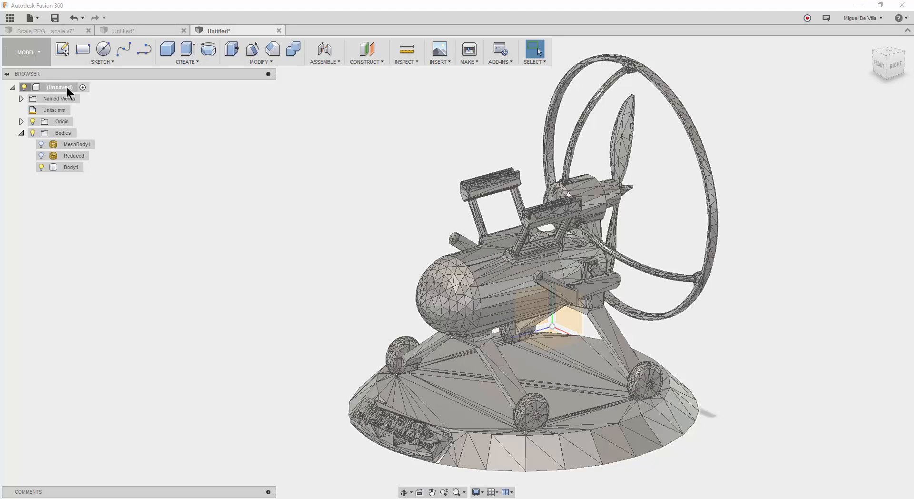
pyautogui.rightClick(65, 87)
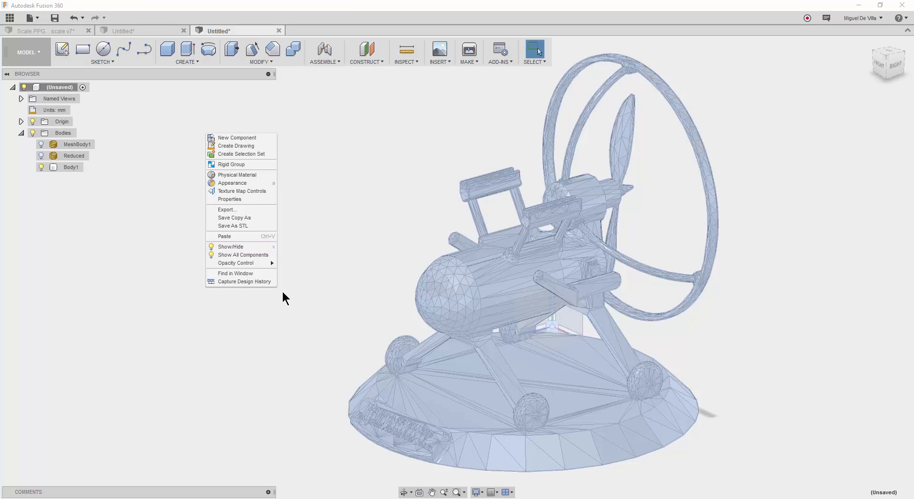
pyautogui.click(257, 281)
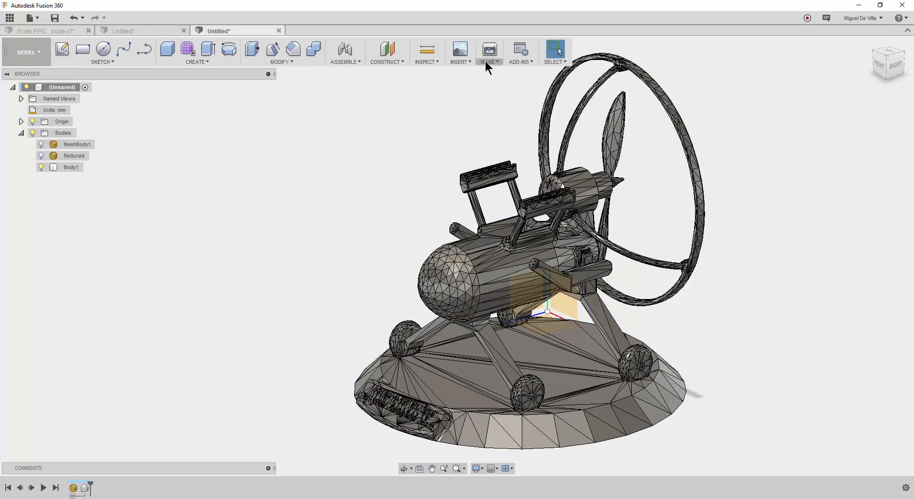
# - Run the CenterOfMassPoint script with design history enabled and inspect the generated point from several angles
pyautogui.click(484, 61)
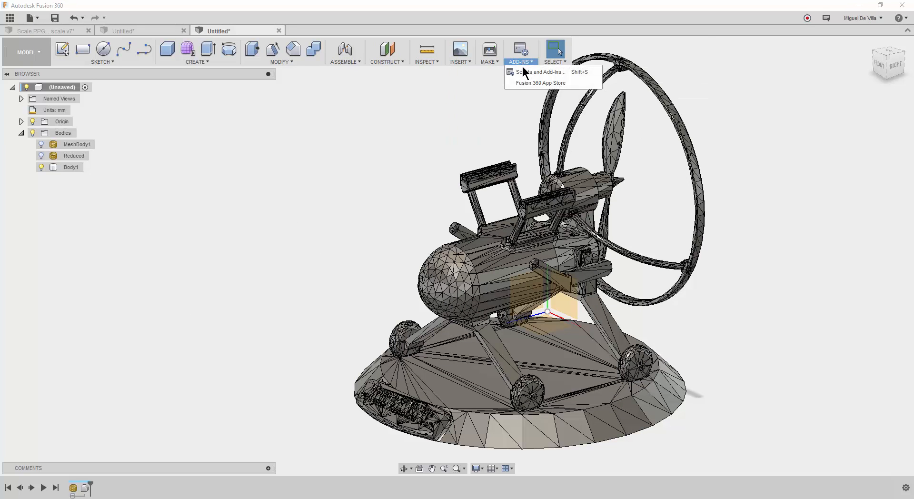
pyautogui.click(523, 73)
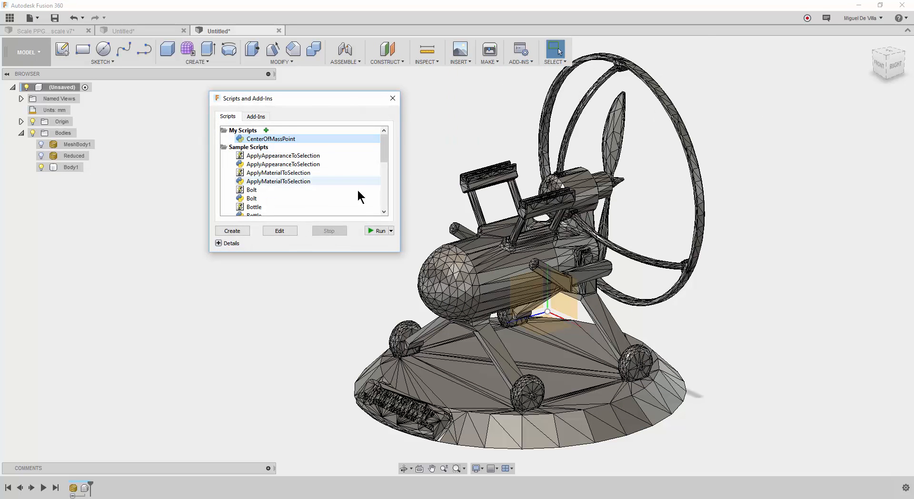
pyautogui.click(376, 231)
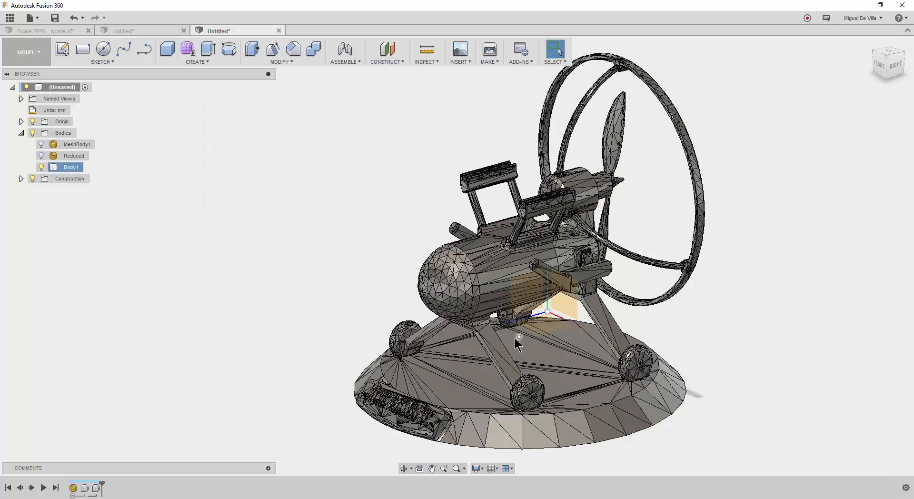
pyautogui.keyDown('shift'); pyautogui.moveTo(519, 339); pyautogui.dragTo(371, 245, button='middle'); pyautogui.keyUp('shift')
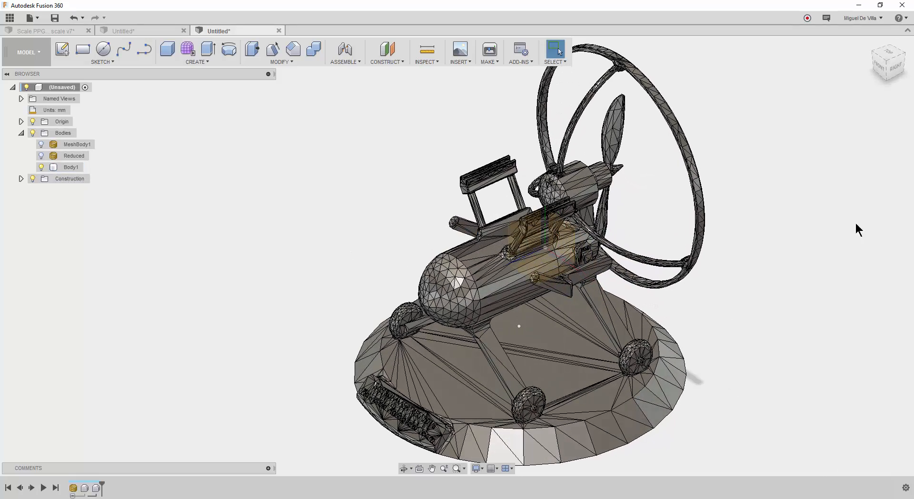
pyautogui.keyDown('shift'); pyautogui.moveTo(661, 311); pyautogui.dragTo(384, 267, button='middle'); pyautogui.keyUp('shift')
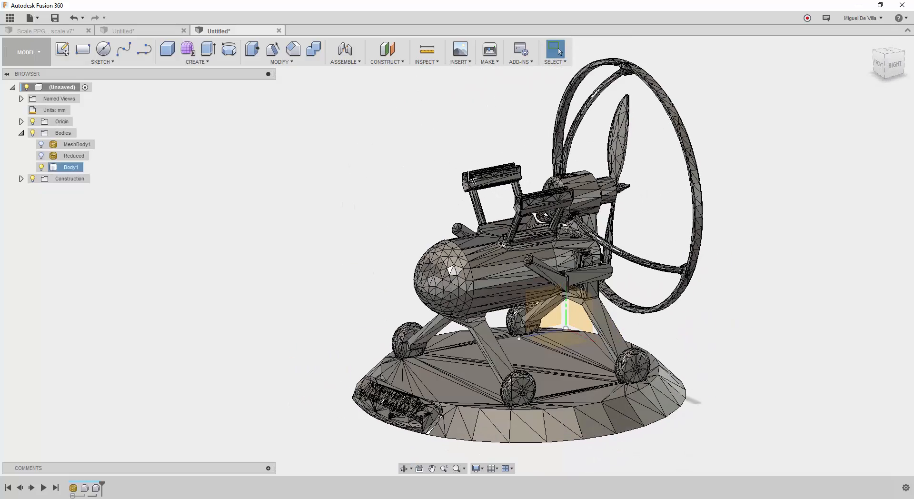
# - Construct a plane offset from the YZ origin plane, extending to the Center of Gravity point
pyautogui.scroll(4, 555, 373)
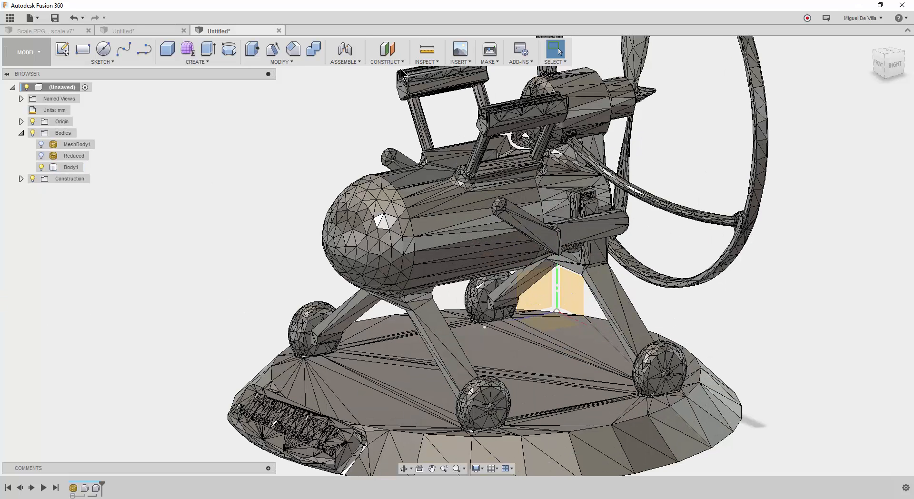
pyautogui.click(387, 63)
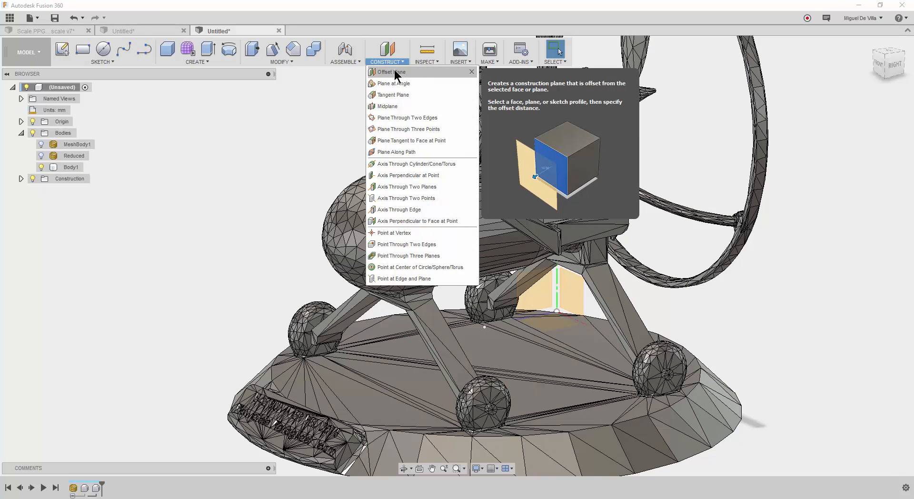
pyautogui.click(395, 73)
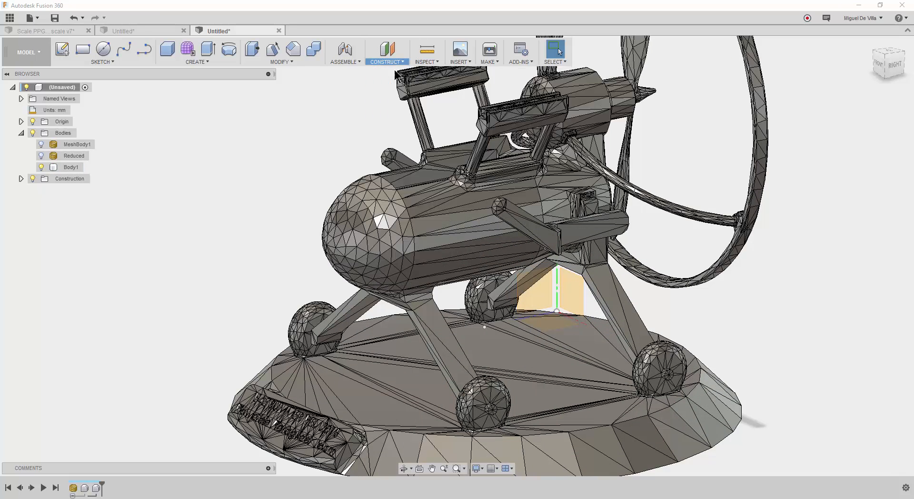
pyautogui.click(542, 298)
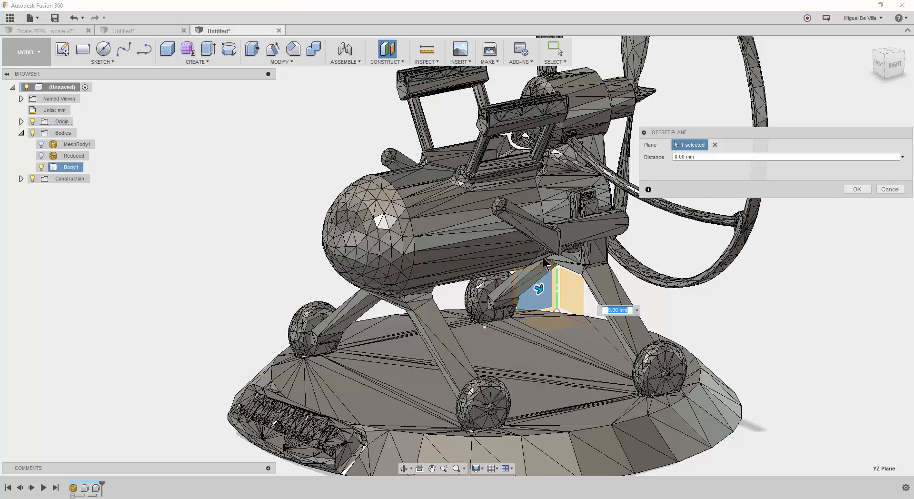
pyautogui.keyDown('shift'); pyautogui.moveTo(543, 263); pyautogui.dragTo(569, 293, button='middle'); pyautogui.keyUp('shift')
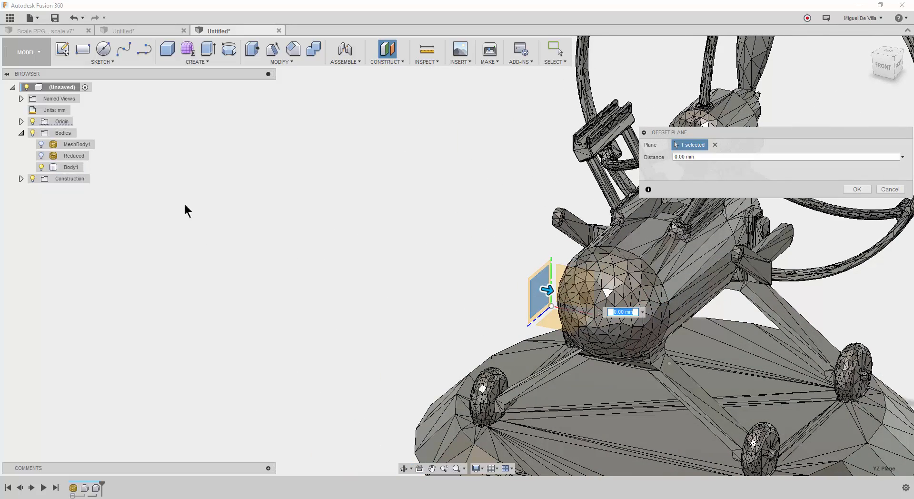
pyautogui.click(21, 178)
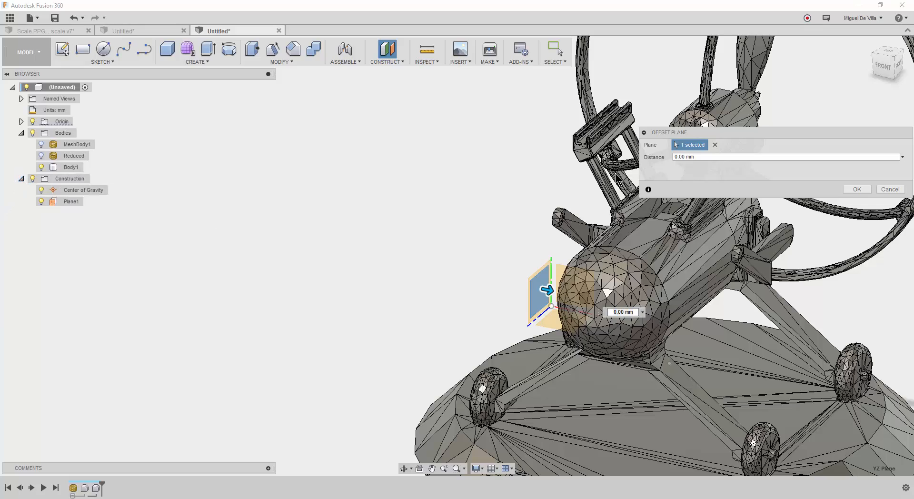
pyautogui.click(71, 192)
pyautogui.keyDown('shift'); pyautogui.moveTo(547, 324); pyautogui.dragTo(444, 323, button='middle'); pyautogui.keyUp('shift')
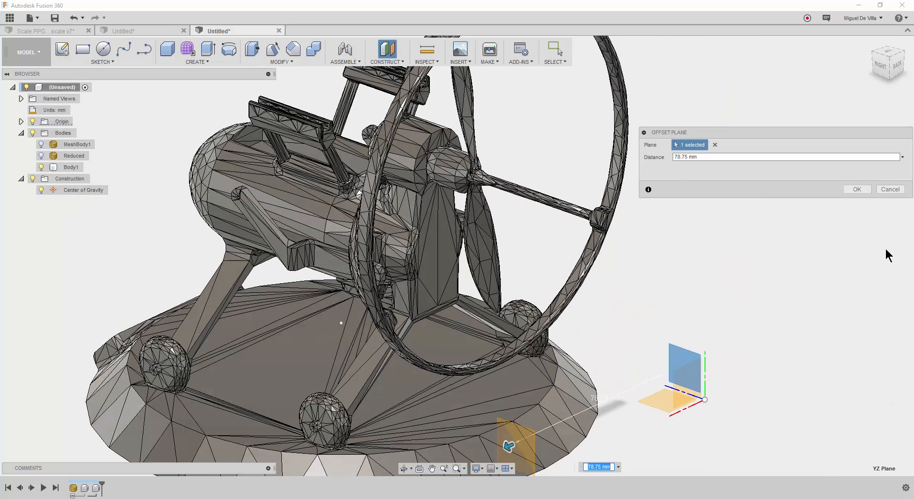
pyautogui.click(858, 192)
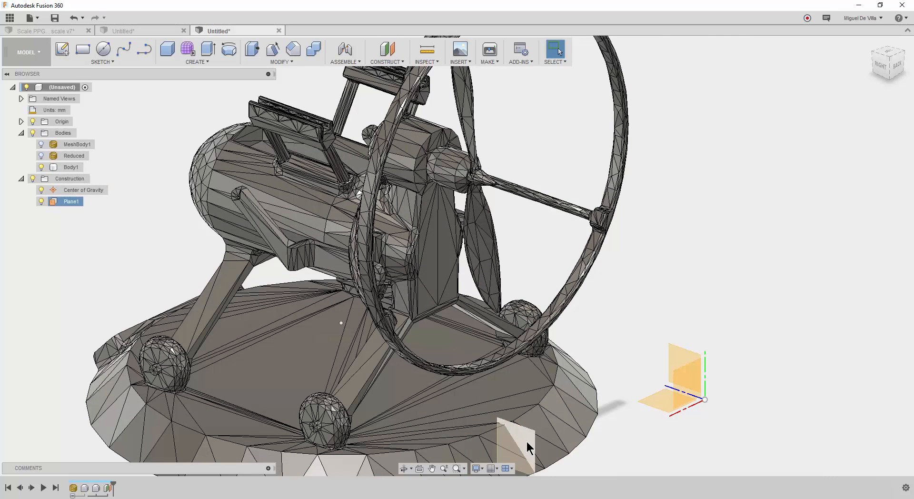
# - Create a sketch on the offset plane and project the Center of Gravity point into it
pyautogui.scroll(-2, 431, 319)
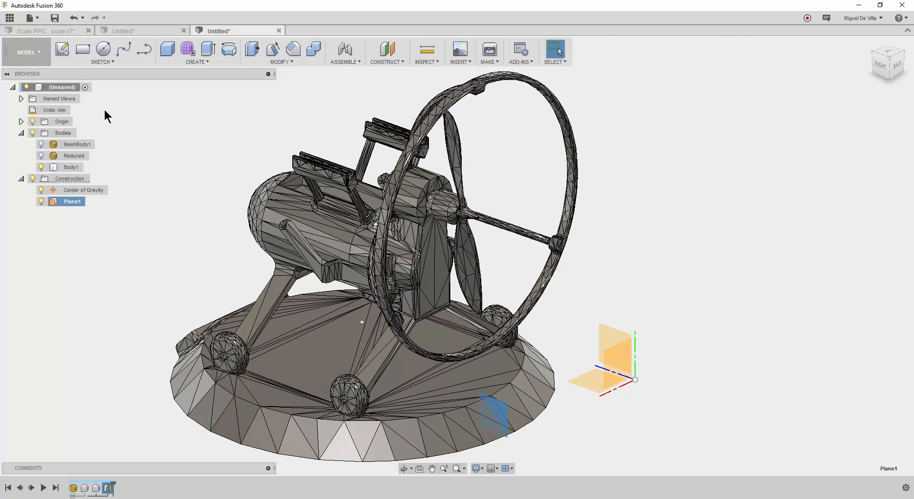
pyautogui.click(69, 54)
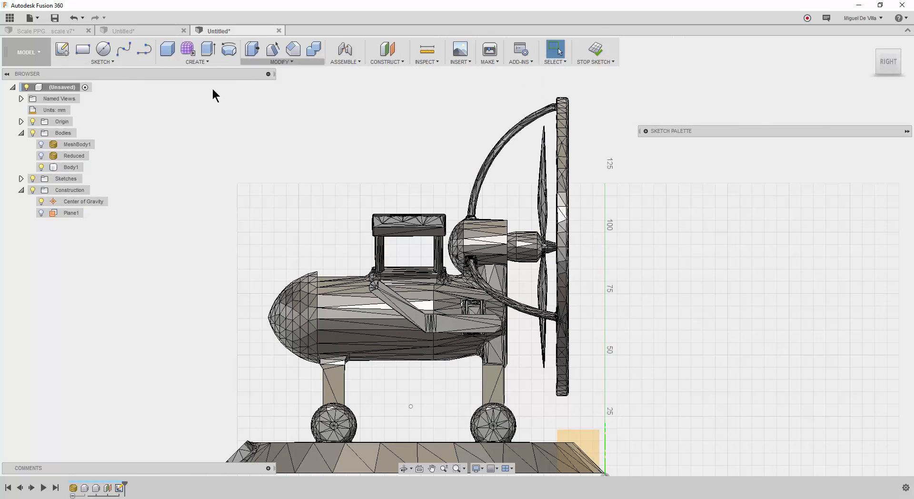
pyautogui.click(98, 62)
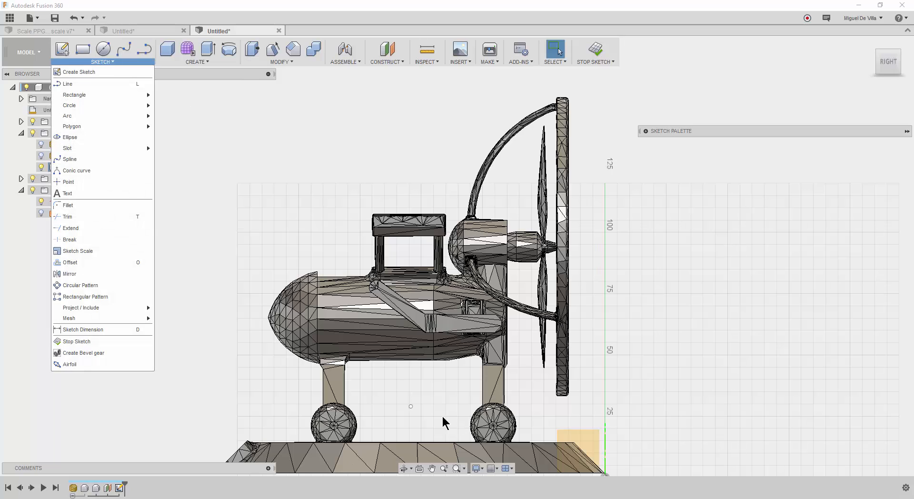
pyautogui.click(409, 404)
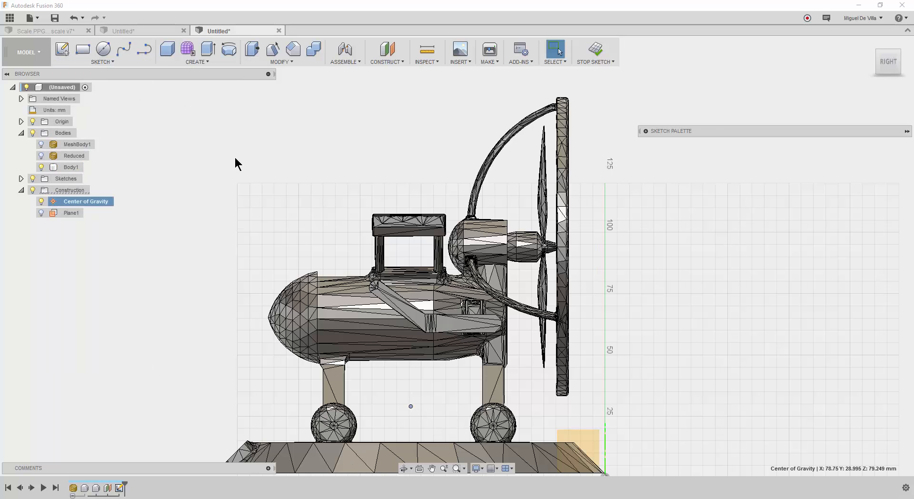
pyautogui.click(109, 62)
pyautogui.moveTo(98, 309)
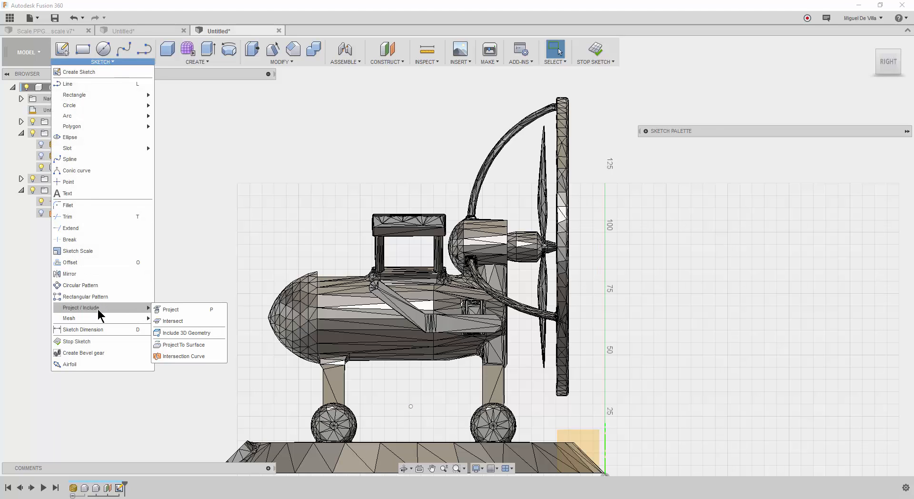
pyautogui.click(164, 309)
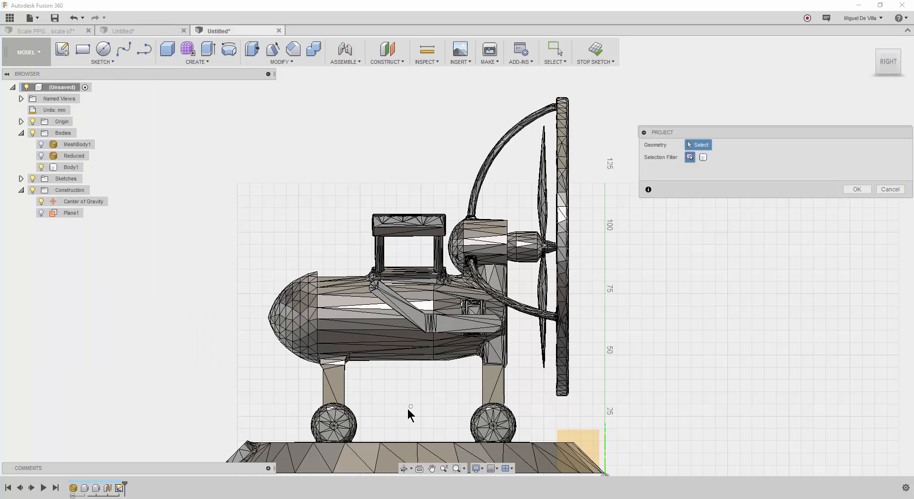
pyautogui.click(410, 406)
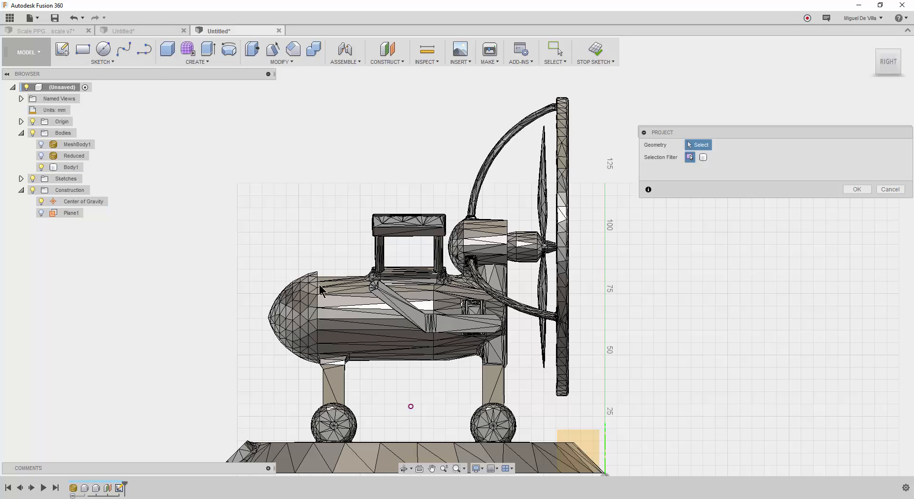
pyautogui.click(890, 189)
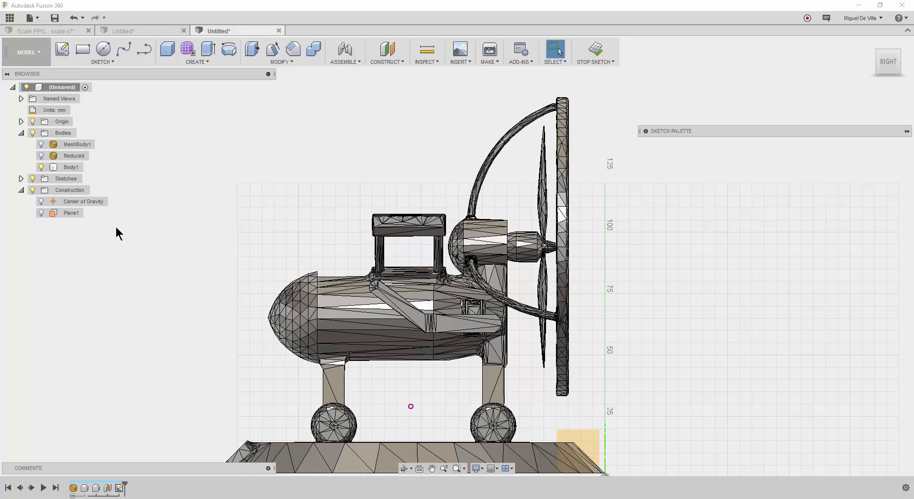
# - Sketch a circle about 10 mm in diameter above the paraglider's seat frame, roughly over the projected point
pyautogui.scroll(2, 428, 408)
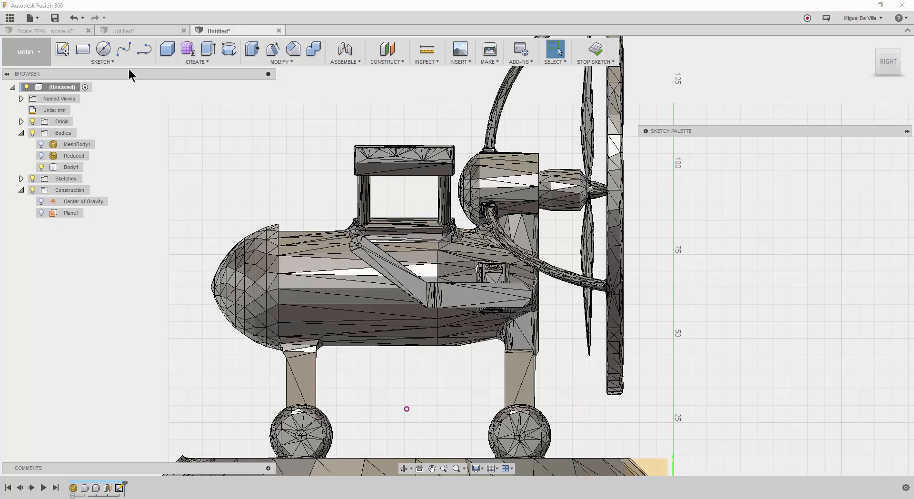
pyautogui.click(107, 50)
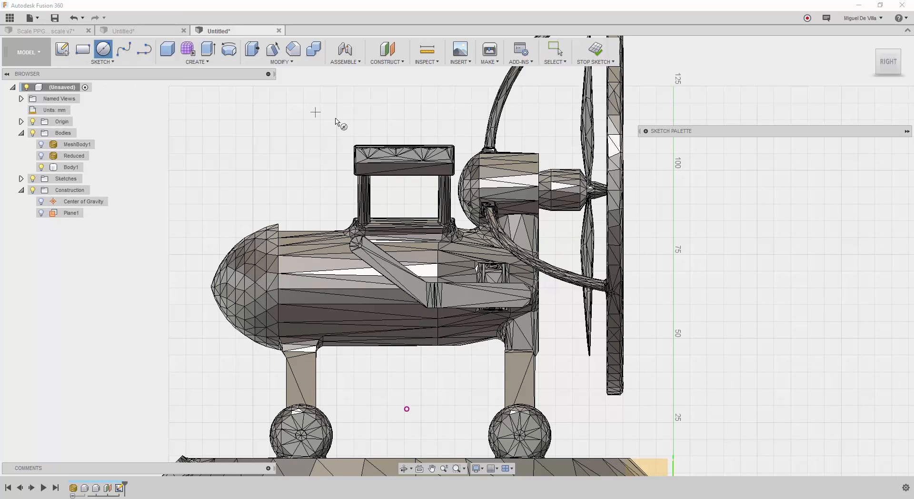
pyautogui.click(393, 109)
pyautogui.click(408, 116)
# - Sketch a center-to-center slot about 90 mm long from the circle's center to the projected point, about 3.3 mm outside the circle
pyautogui.click(102, 62)
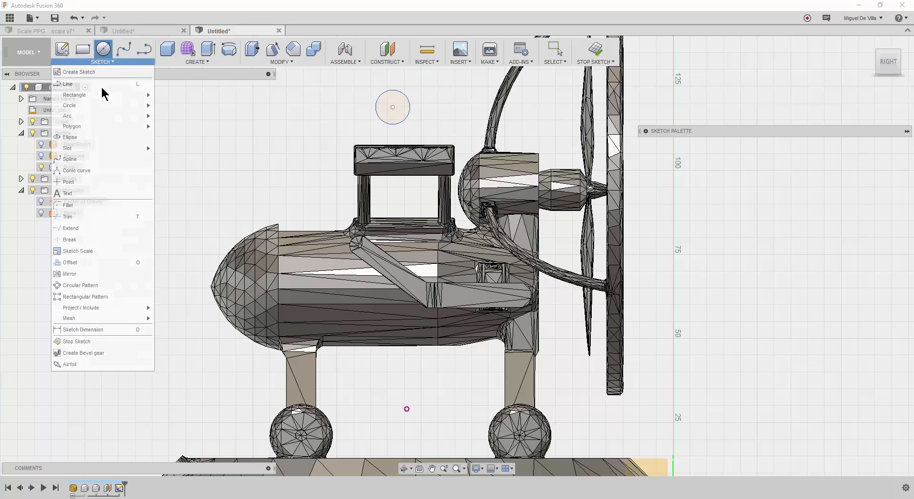
pyautogui.moveTo(84, 151)
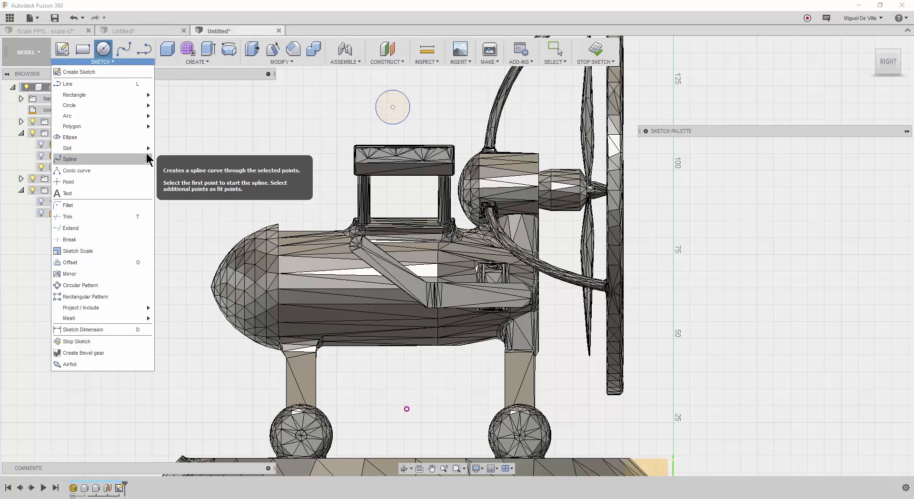
pyautogui.click(389, 164)
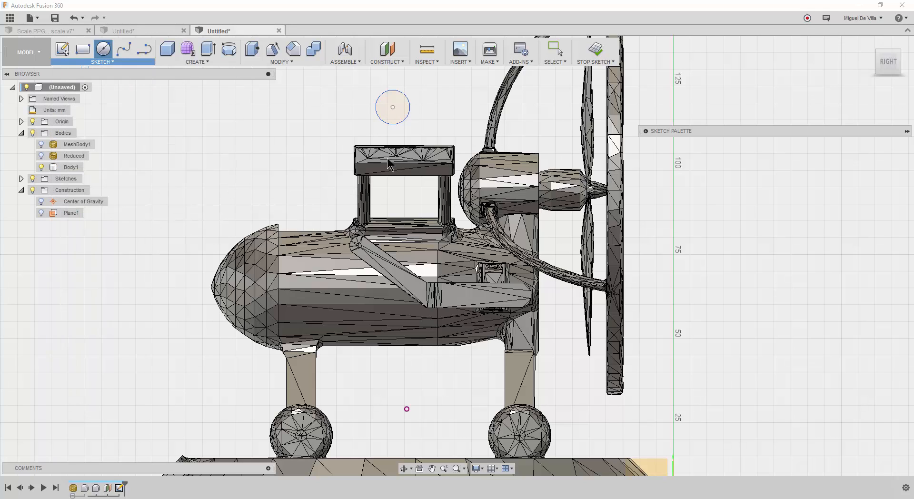
pyautogui.click(393, 107)
pyautogui.click(407, 408)
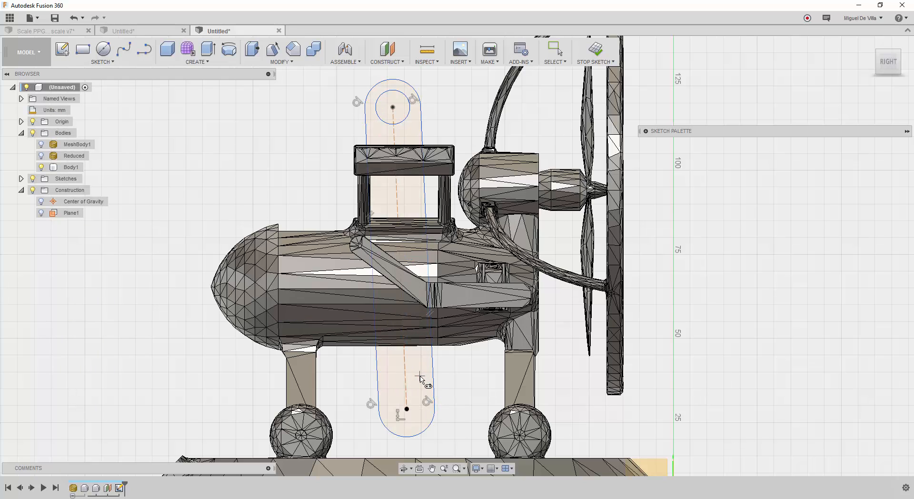
pyautogui.click(419, 376)
# - Dimension the circle's diameter to 10 mm
pyautogui.click(409, 106)
pyautogui.click(455, 103)
pyautogui.write('2.5m')
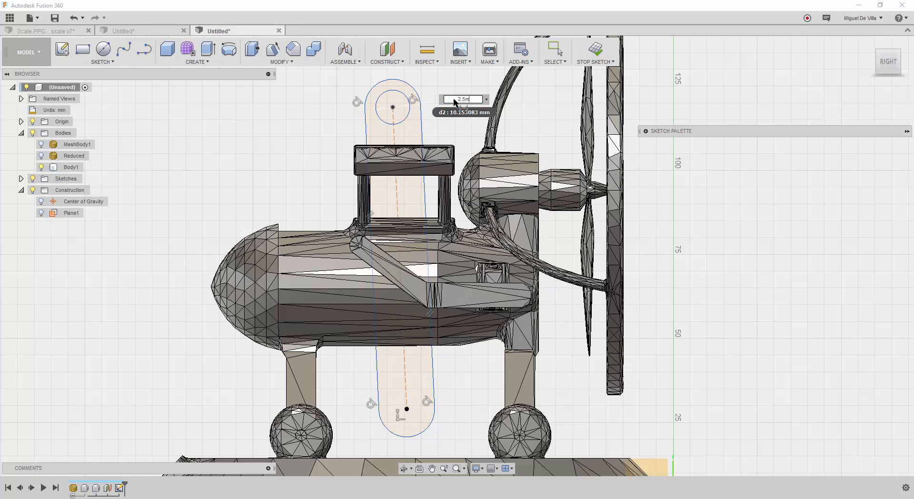
pyautogui.write('m')
pyautogui.press('Return')
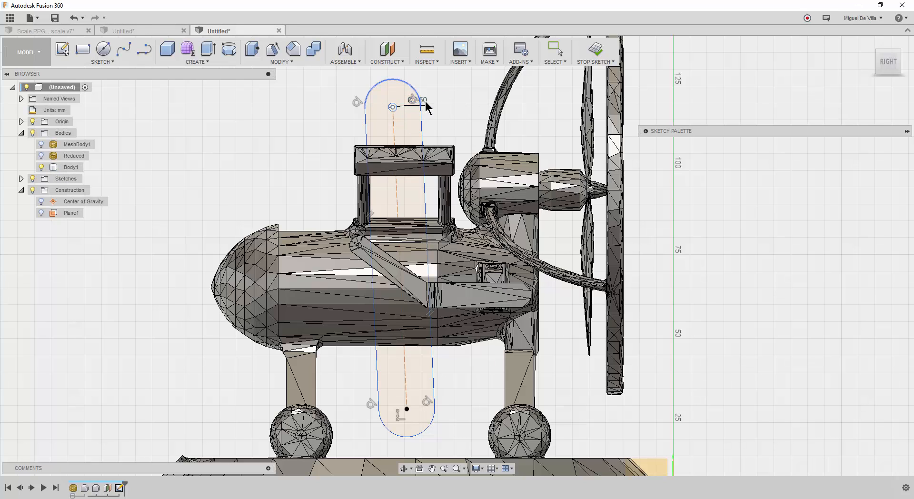
pyautogui.doubleClick(423, 101)
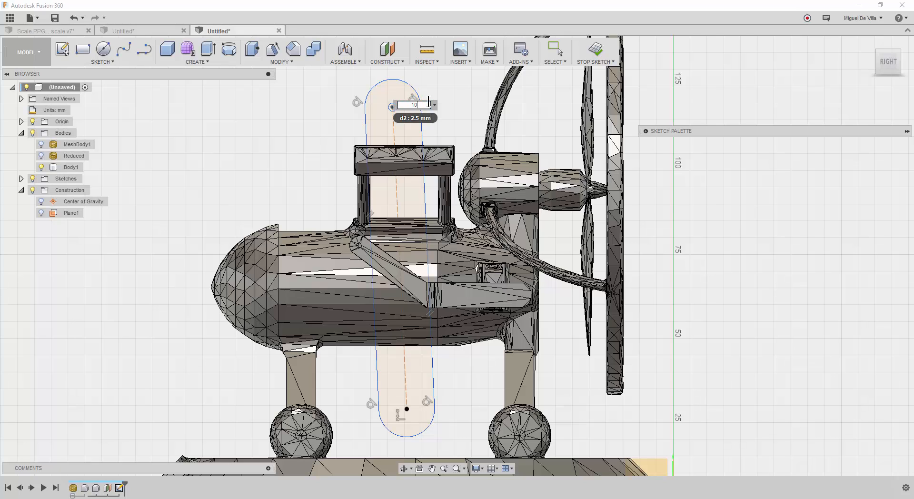
pyautogui.press('Return')
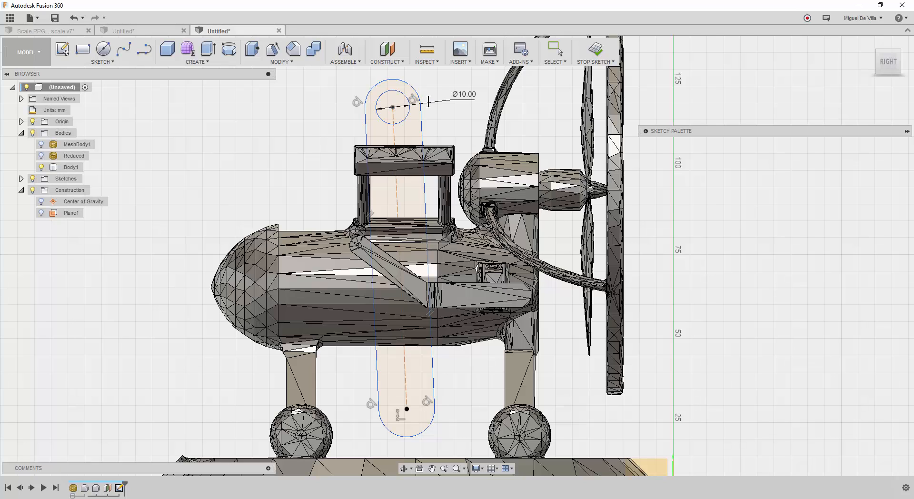
# - Dimension the gap between the circle and the slot's upper arc to 2.5 mm
pyautogui.click(403, 98)
pyautogui.press('d')
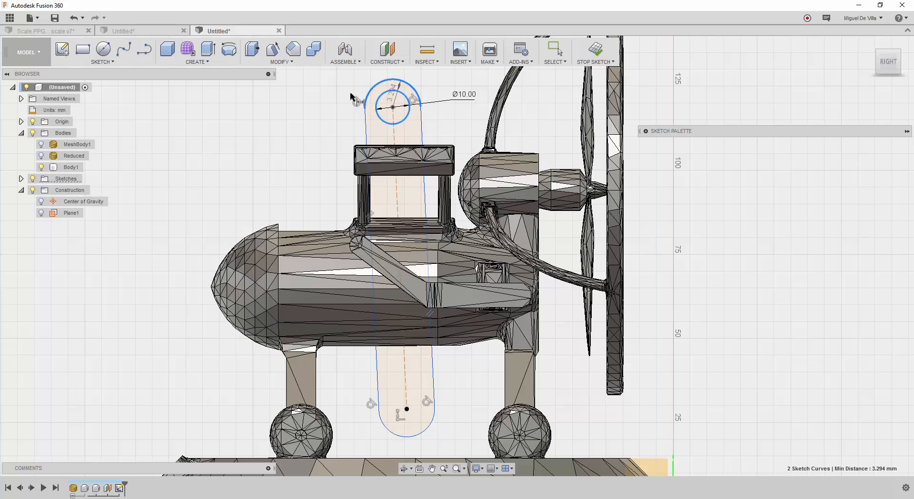
pyautogui.click(381, 85)
pyautogui.click(307, 101)
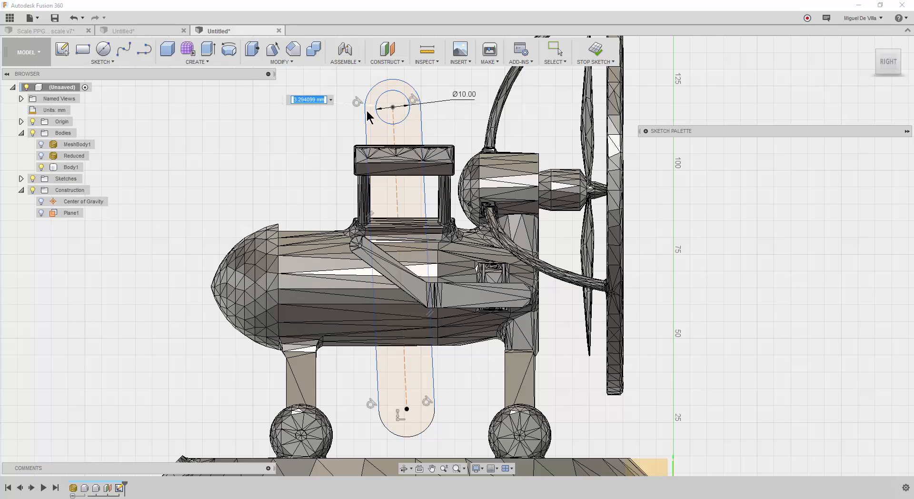
pyautogui.write('2.5')
pyautogui.press('Return')
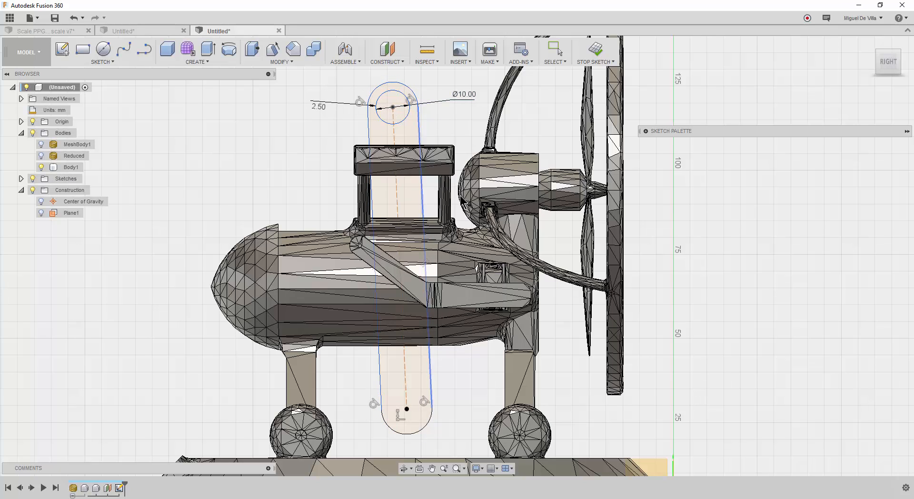
pyautogui.press('Escape')
# - Make the slot's straight side vertical with a Horizontal/Vertical constraint and check how the circle moves
pyautogui.rightClick(420, 139)
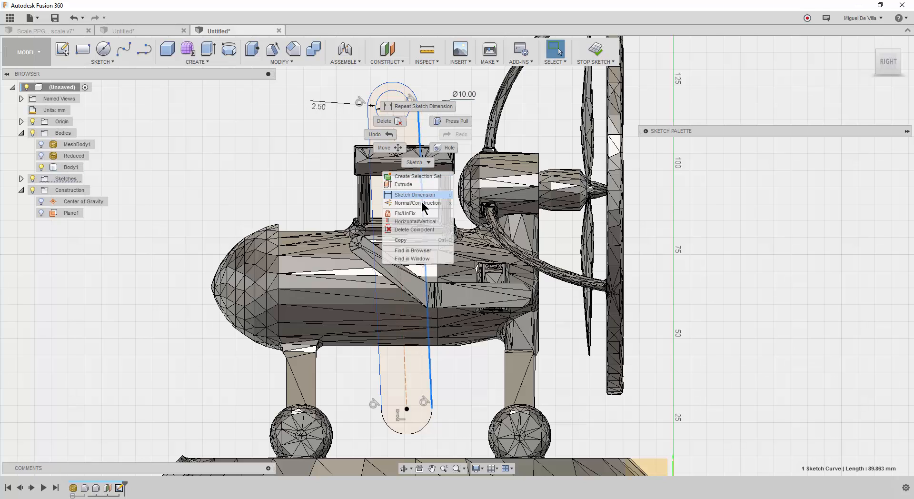
pyautogui.click(418, 223)
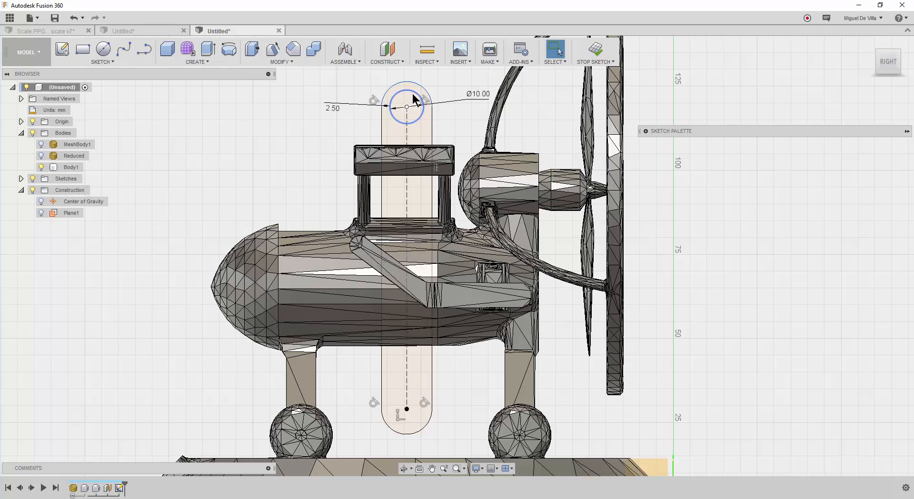
pyautogui.click(417, 117)
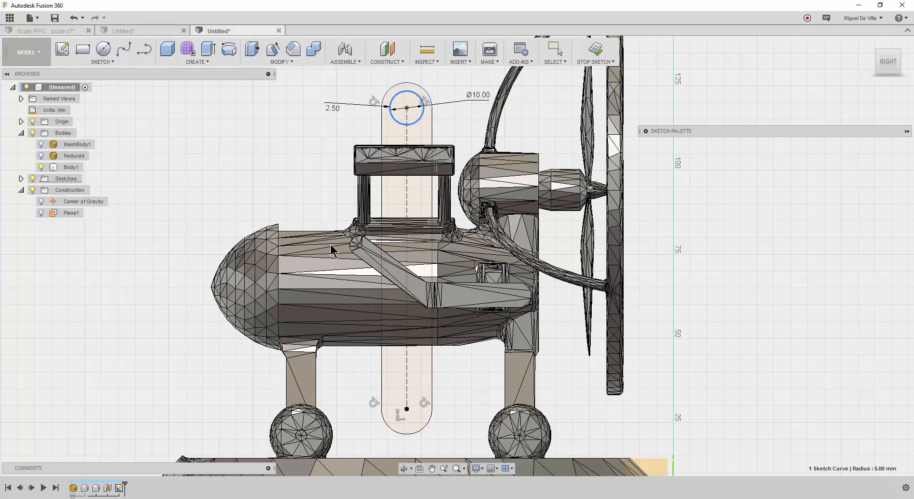
# - Examine the slot's constraint at the projected center of gravity point and the slot's placement within the body
pyautogui.scroll(3, 495, 380)
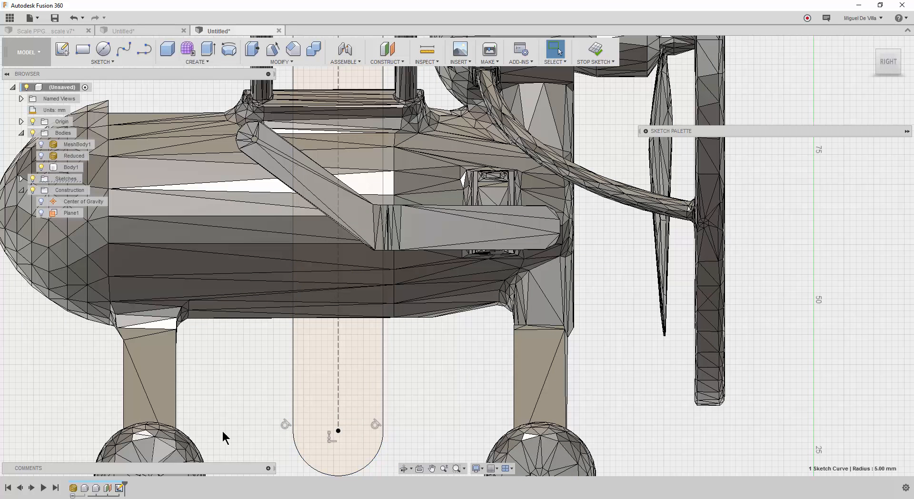
pyautogui.click(305, 409)
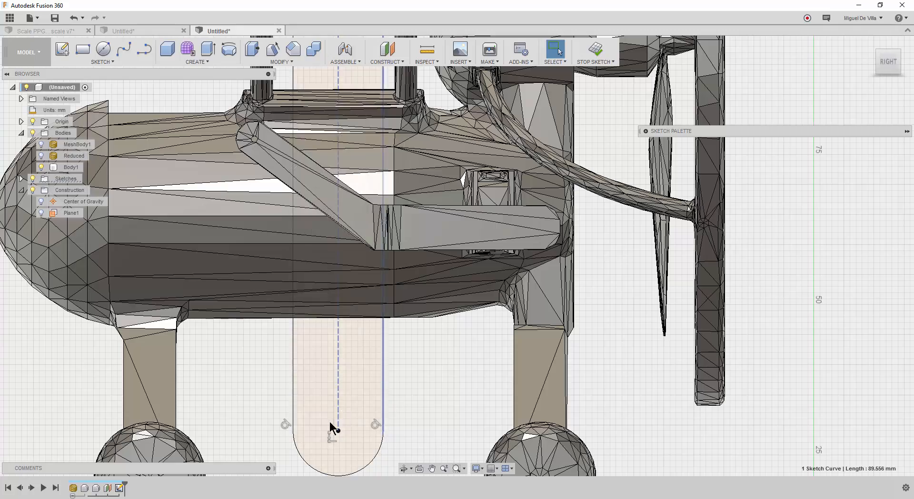
pyautogui.click(331, 436)
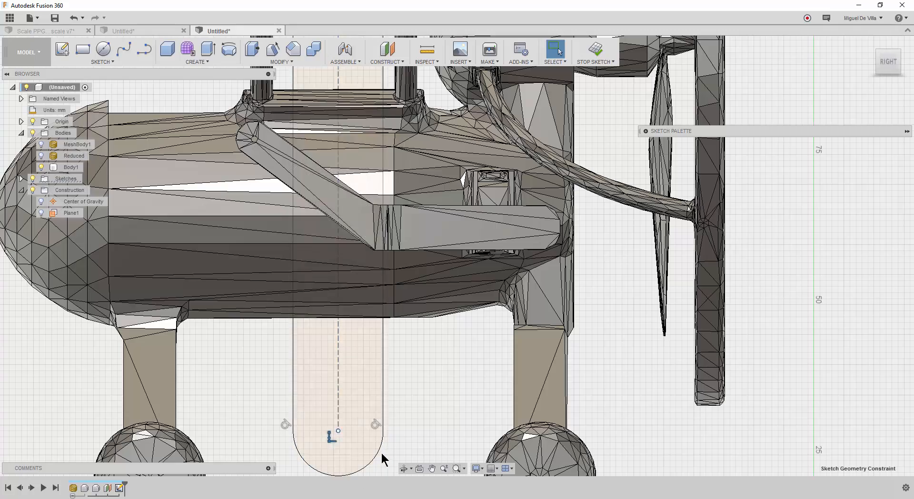
pyautogui.scroll(-4, 463, 324)
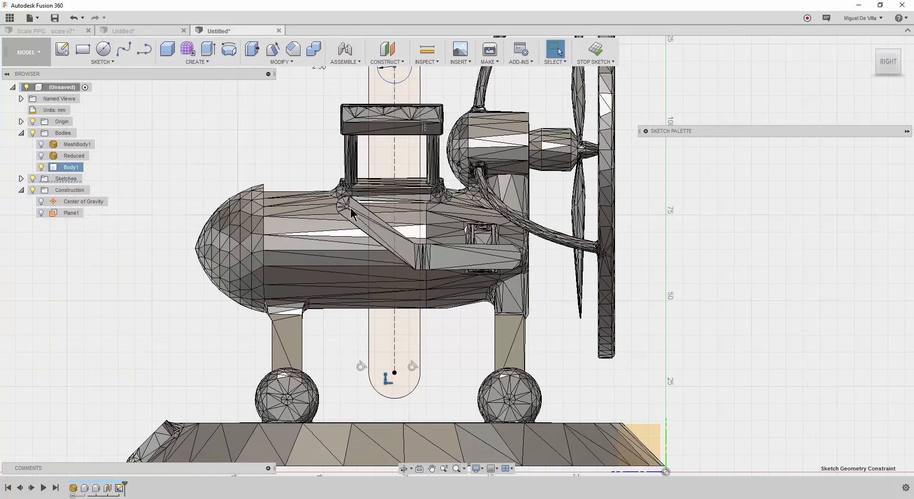
pyautogui.keyDown('shift'); pyautogui.moveTo(425, 274); pyautogui.dragTo(329, 157, button='middle'); pyautogui.keyUp('shift')
pyautogui.scroll(2, 329, 157)
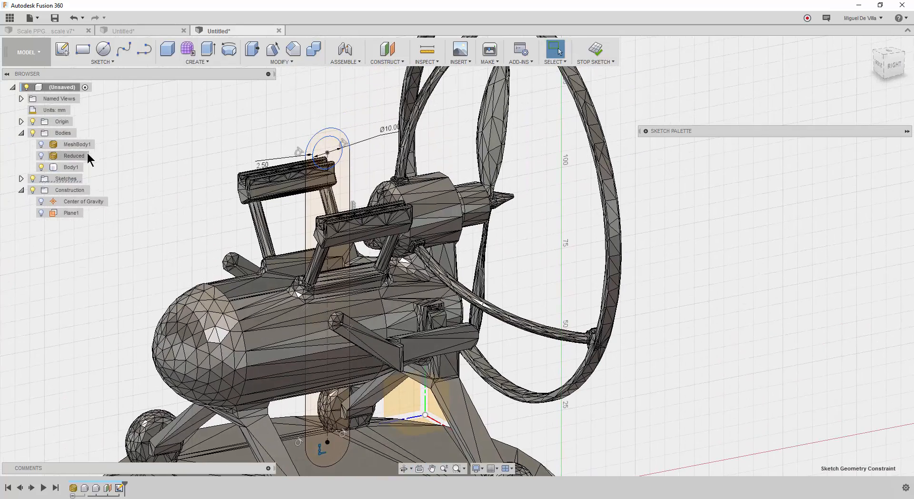
# - Draw a horizontal line about 15 mm long across the slot between its two sides, through the upper fuselage
pyautogui.click(894, 66)
pyautogui.click(146, 50)
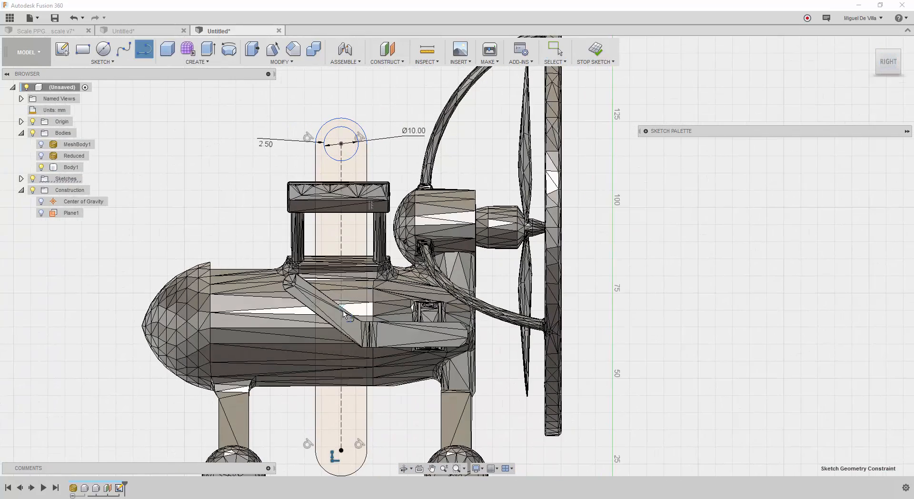
pyautogui.scroll(3, 343, 312)
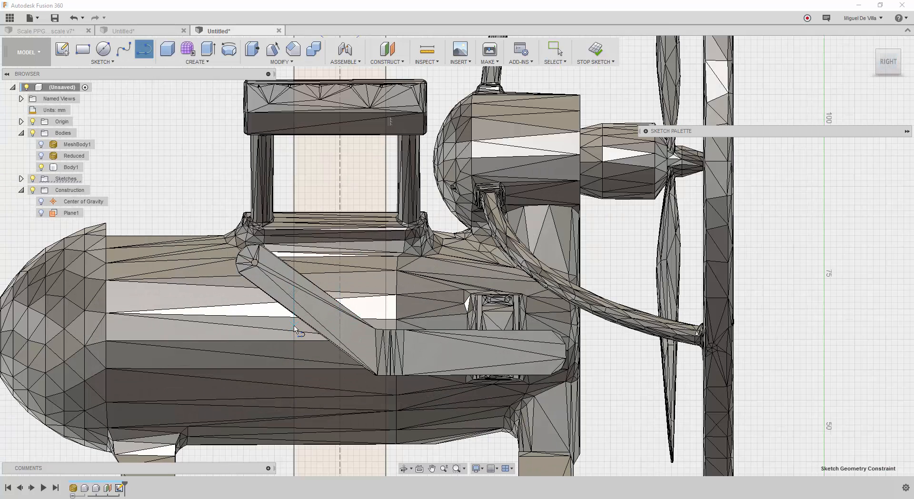
pyautogui.click(294, 327)
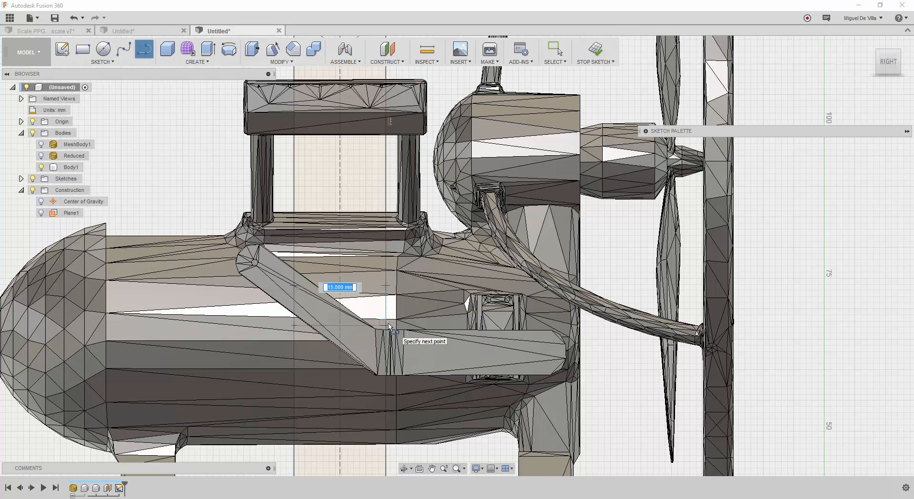
pyautogui.click(383, 325)
pyautogui.press('Escape')
# - Extrude the slot profile above the horizontal line, leaving out the circle, symmetrically with a distance of 3 mm
pyautogui.click(342, 199)
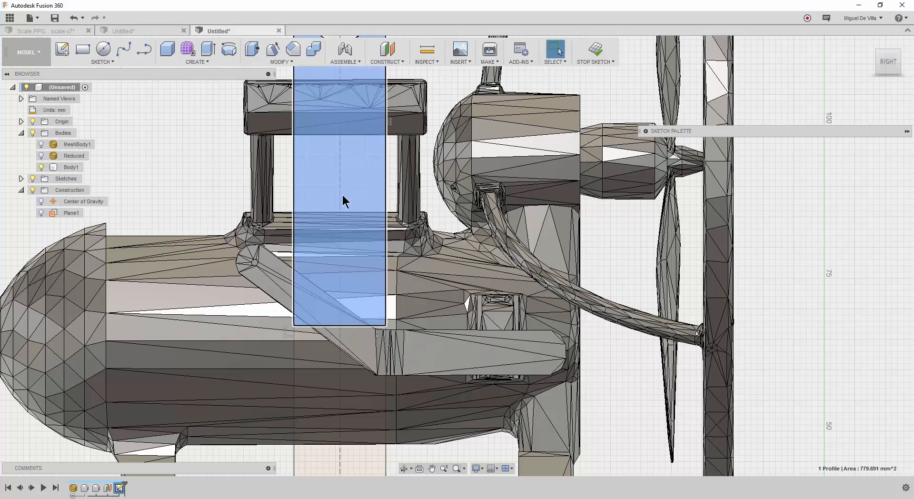
pyautogui.scroll(-3, 344, 203)
pyautogui.keyDown('shift'); pyautogui.moveTo(347, 205); pyautogui.dragTo(449, 280, button='middle'); pyautogui.keyUp('shift')
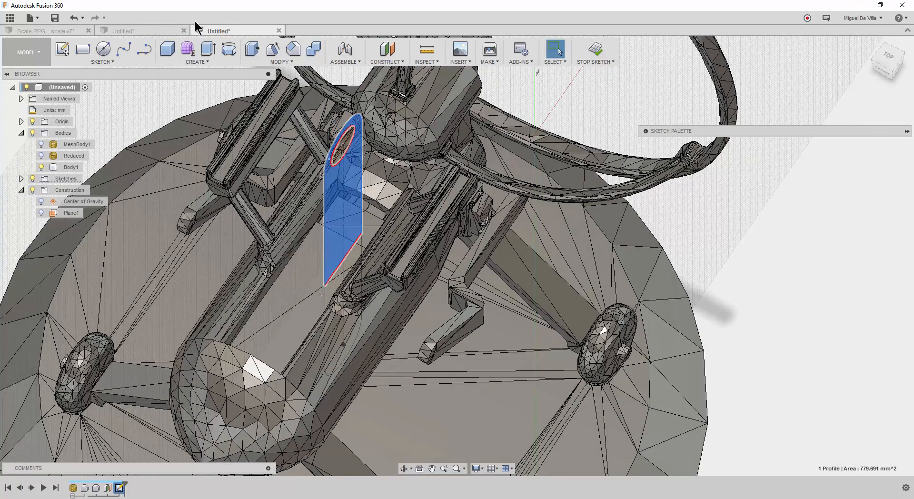
pyautogui.click(205, 52)
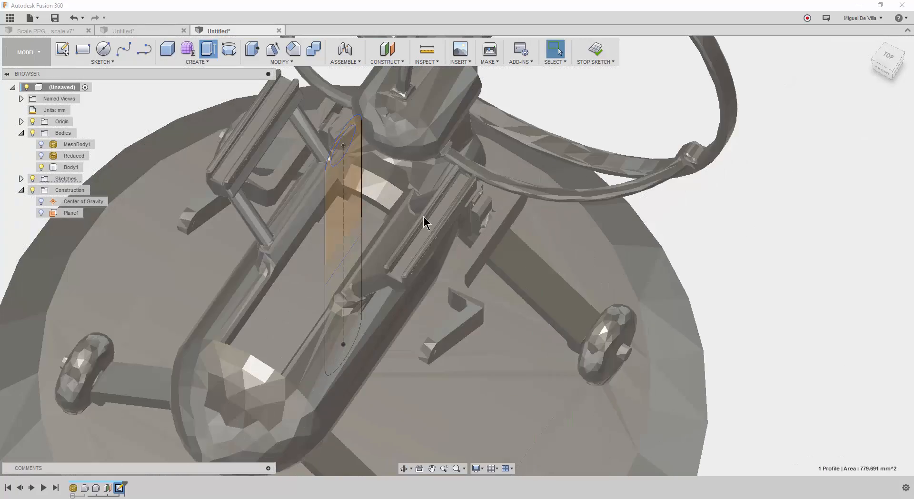
pyautogui.moveTo(353, 199); pyautogui.dragTo(365, 206)
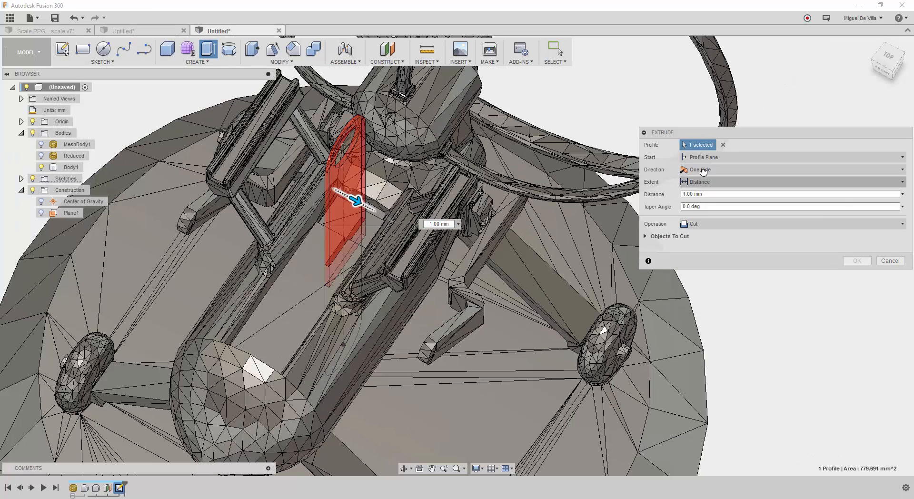
pyautogui.click(707, 171)
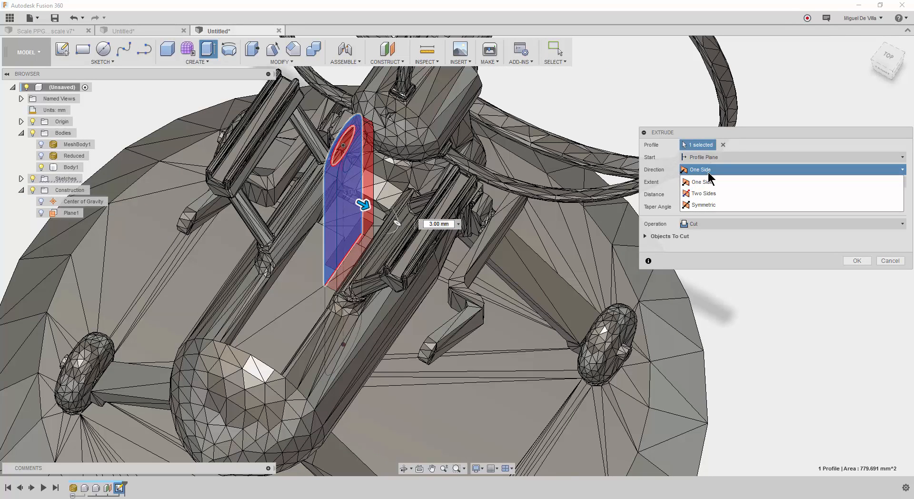
pyautogui.click(720, 202)
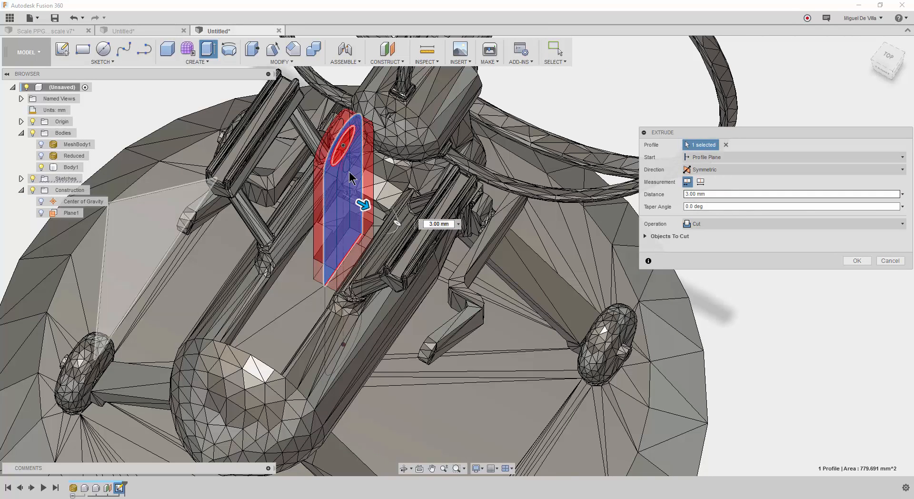
# - Set the tab extrusion's operation to New Body, check the tab's fit on the fuselage and complete the extrusion
pyautogui.keyDown('shift'); pyautogui.moveTo(376, 201); pyautogui.dragTo(412, 206, button='middle'); pyautogui.keyUp('shift')
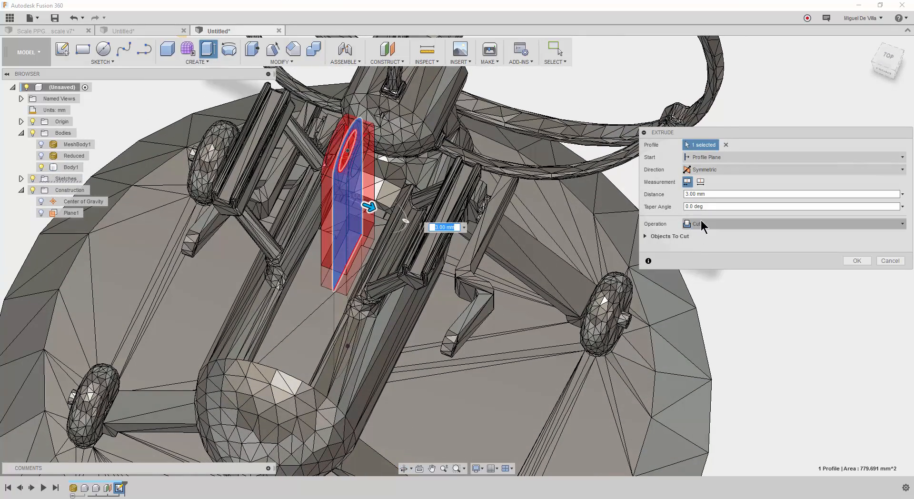
pyautogui.click(703, 224)
pyautogui.click(719, 270)
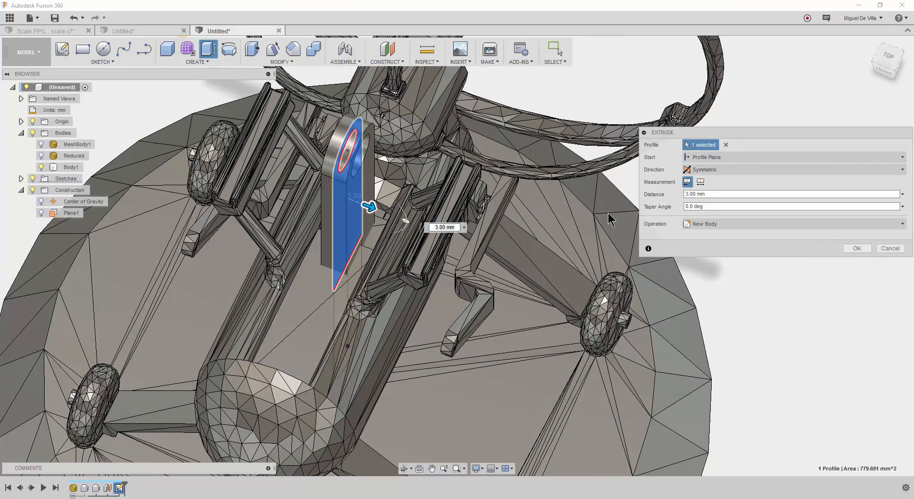
pyautogui.keyDown('shift'); pyautogui.moveTo(455, 244); pyautogui.dragTo(443, 220, button='middle'); pyautogui.keyUp('shift')
pyautogui.moveTo(333, 114); pyautogui.dragTo(428, 287, button='middle')
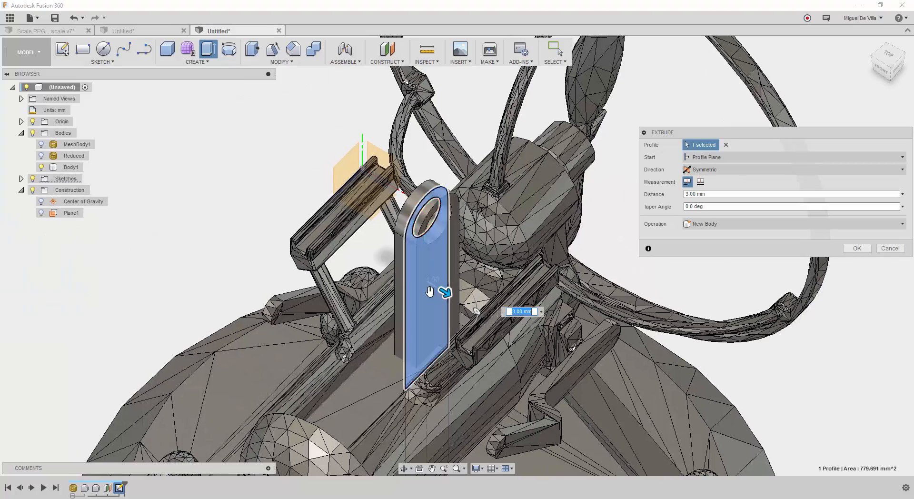
pyautogui.scroll(3, 486, 308)
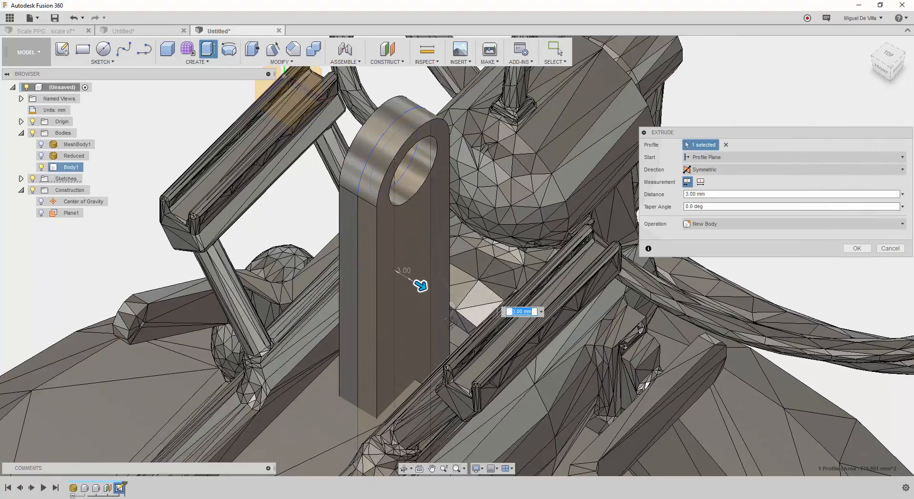
pyautogui.keyDown('shift'); pyautogui.moveTo(466, 314); pyautogui.dragTo(273, 279, button='middle'); pyautogui.keyUp('shift')
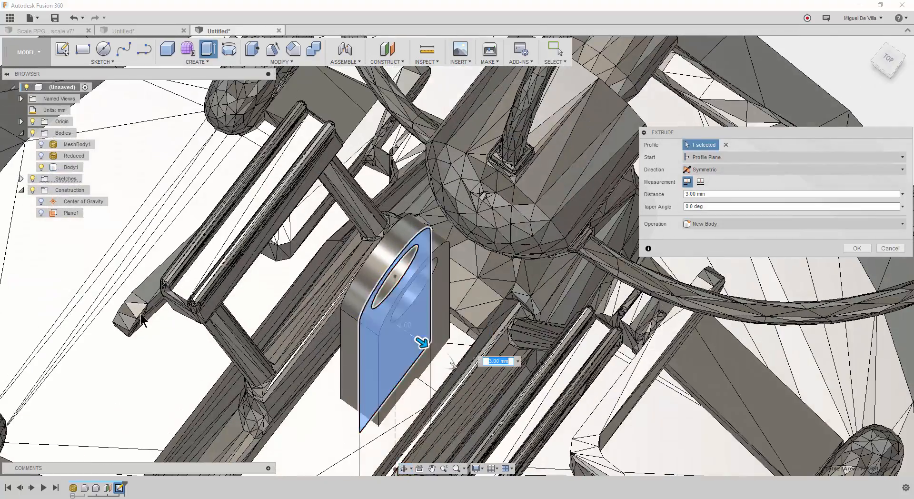
pyautogui.scroll(-1, 392, 346)
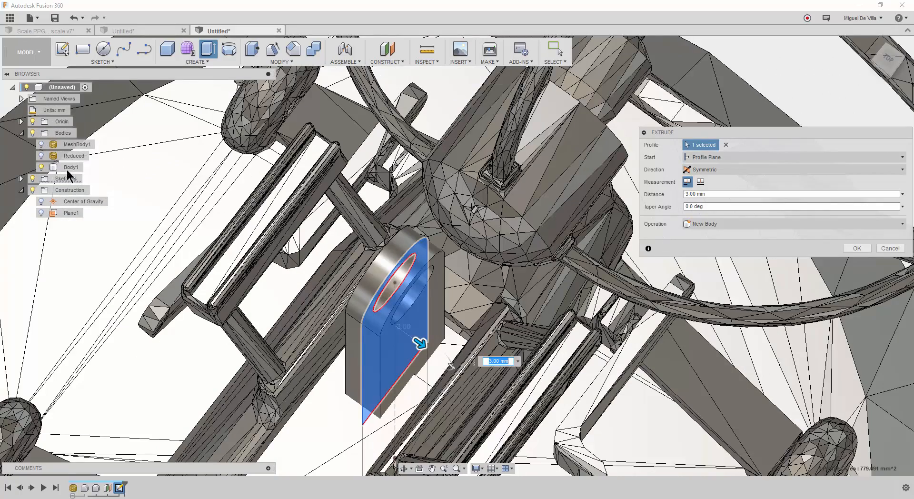
pyautogui.scroll(-2, 95, 290)
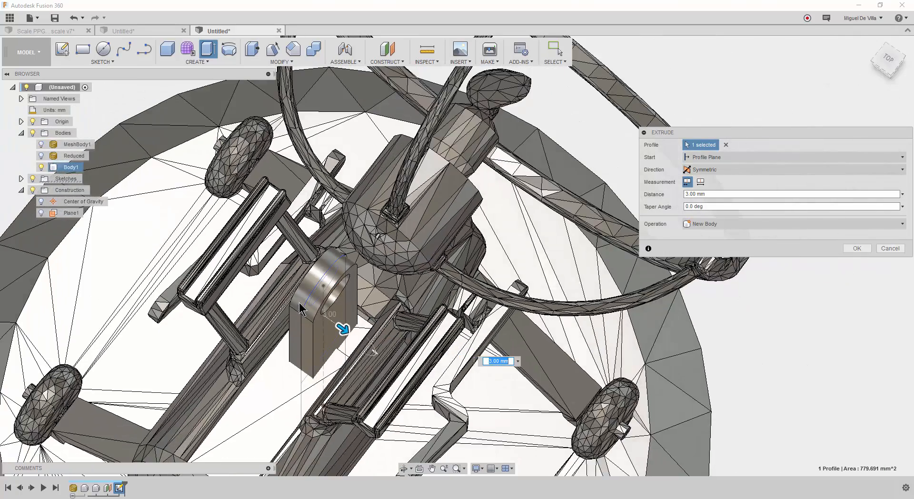
pyautogui.keyDown('shift'); pyautogui.moveTo(302, 306); pyautogui.dragTo(279, 276, button='middle'); pyautogui.keyUp('shift')
pyautogui.click(857, 248)
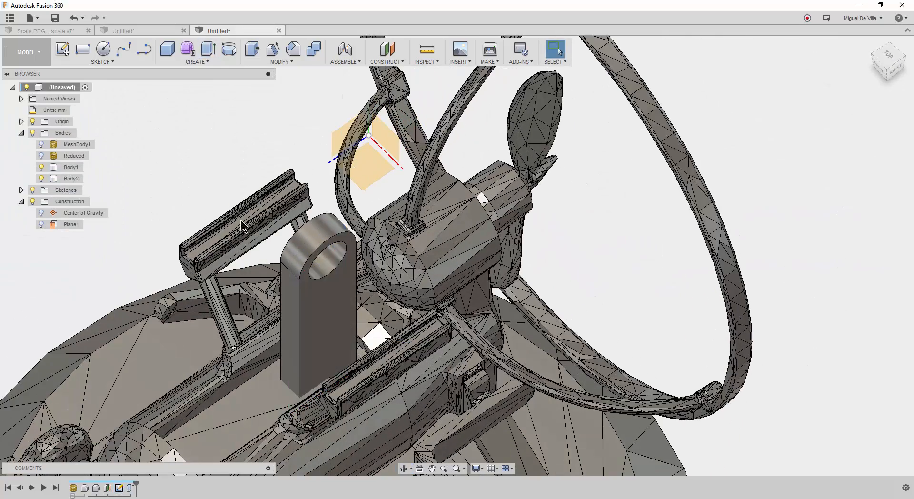
# - Hide the solid Body1 and show the original MeshBody1 together with the tab body
pyautogui.click(119, 234)
pyautogui.click(47, 167)
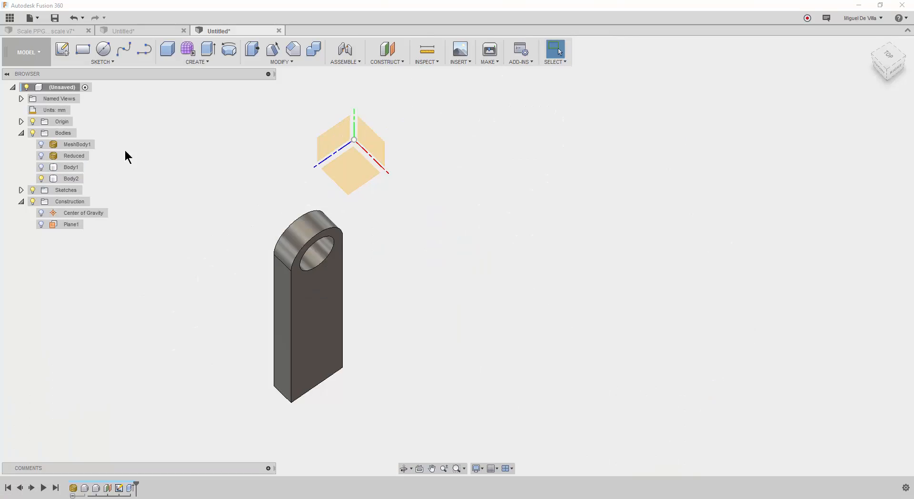
pyautogui.click(43, 145)
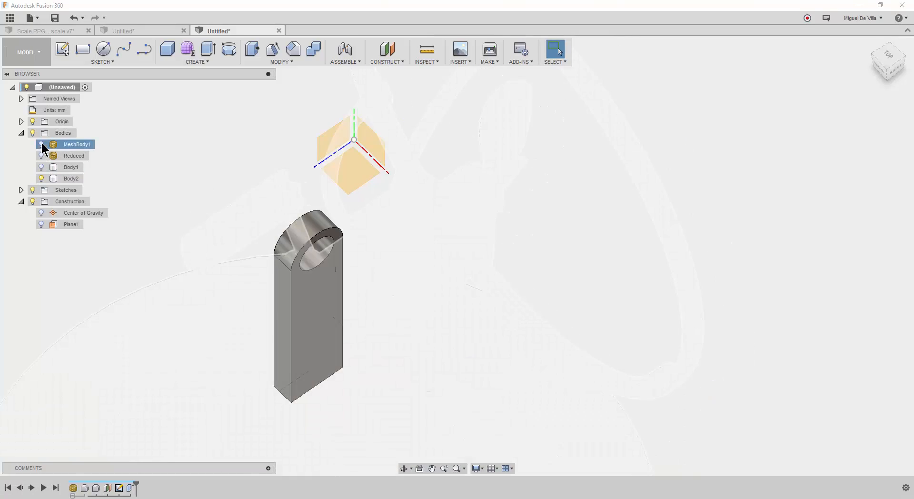
pyautogui.click(40, 145)
# - Examine the original mesh with the tab in place, including the raised lettering on the base plaque
pyautogui.keyDown('shift'); pyautogui.moveTo(390, 319); pyautogui.dragTo(460, 303, button='middle'); pyautogui.keyUp('shift')
pyautogui.click(313, 293)
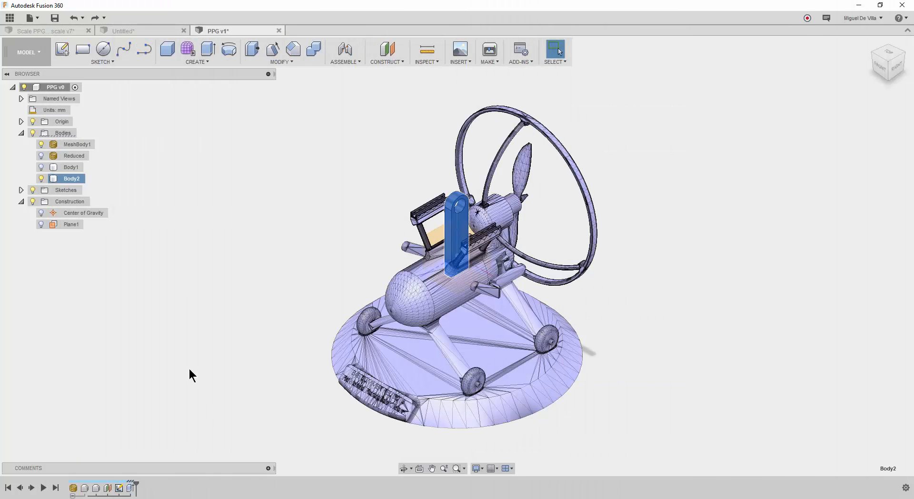
pyautogui.click(299, 235)
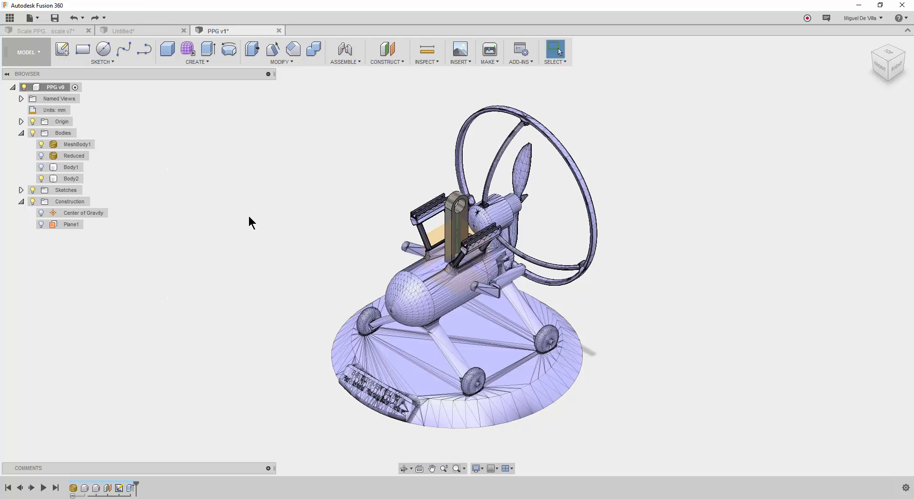
pyautogui.scroll(8, 362, 428)
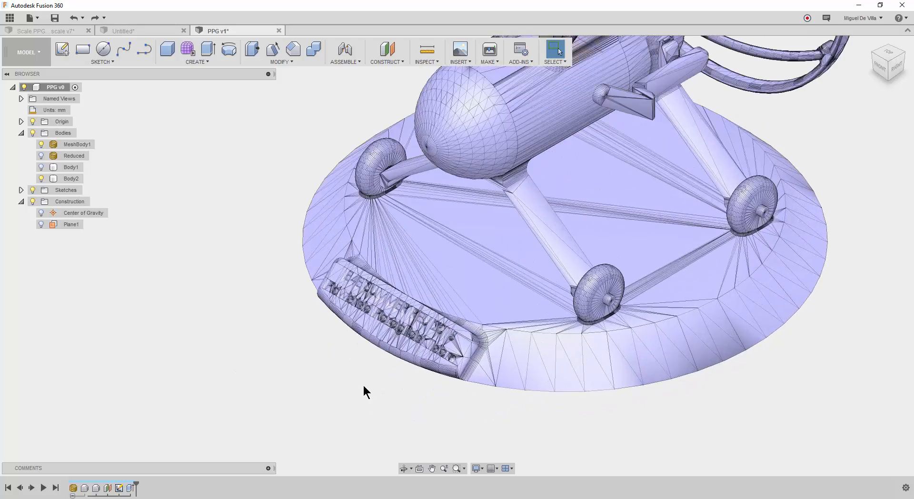
pyautogui.scroll(-5, 371, 190)
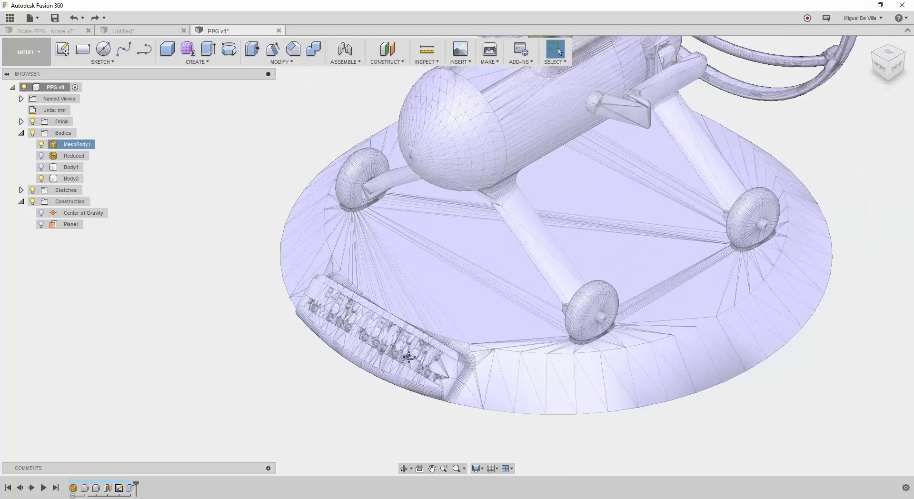
pyautogui.moveTo(409, 357); pyautogui.dragTo(386, 410, button='middle')
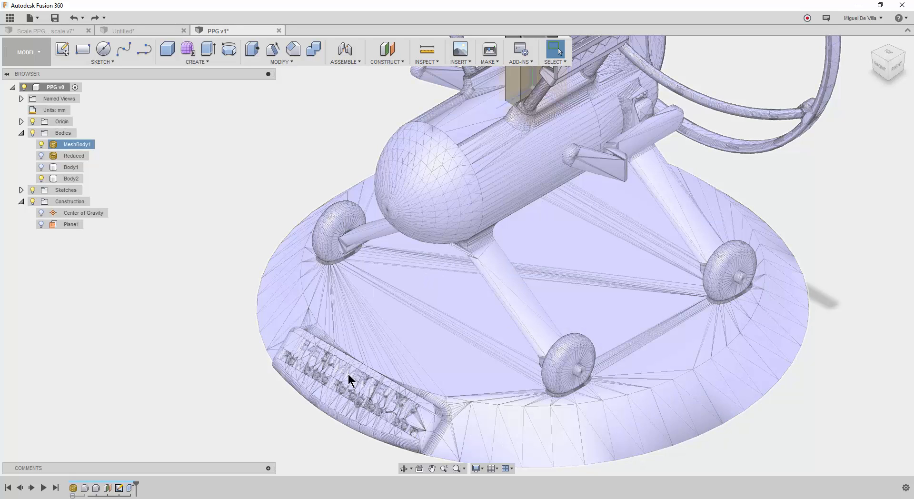
pyautogui.scroll(-8, 288, 124)
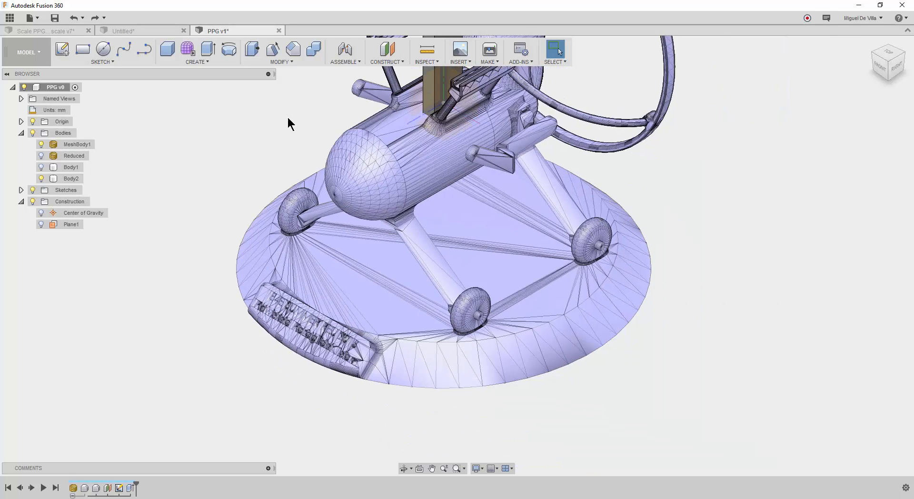
pyautogui.moveTo(701, 286); pyautogui.dragTo(683, 267, button='middle')
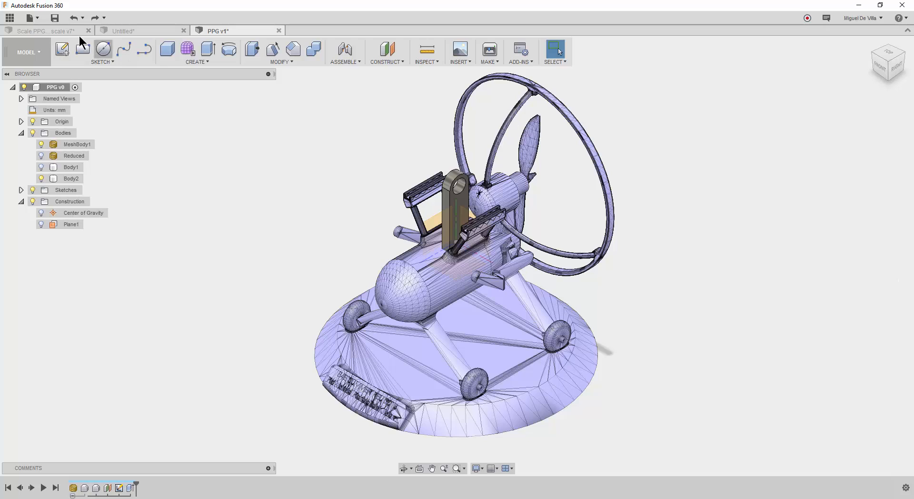
# - Save a new version of the design with the description "Prior to Merge"
pyautogui.click(55, 18)
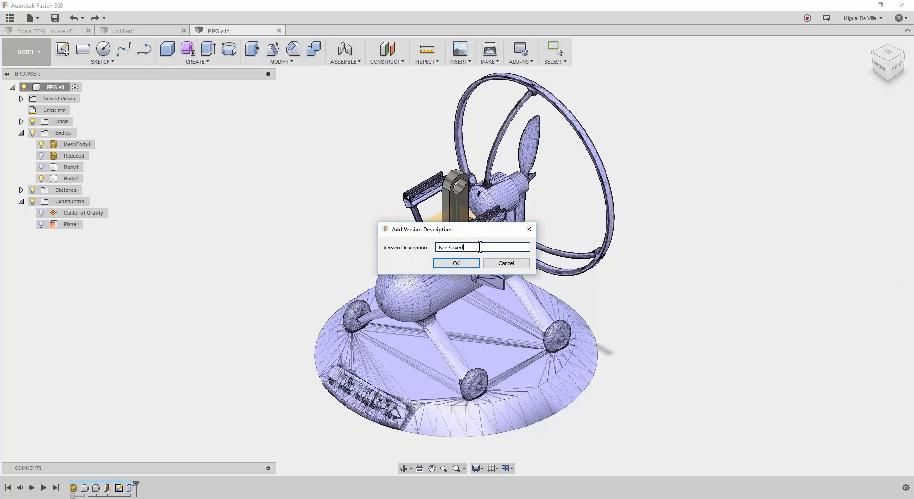
pyautogui.write('Prior to Merge')
pyautogui.press('Return')
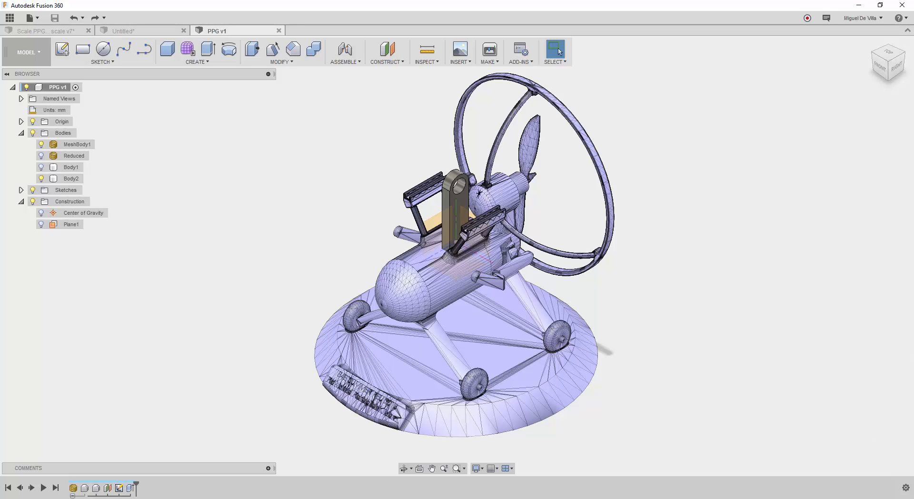
# - Turn off design history capture for the PPG design and accept the removal of the timeline
pyautogui.click(124, 490)
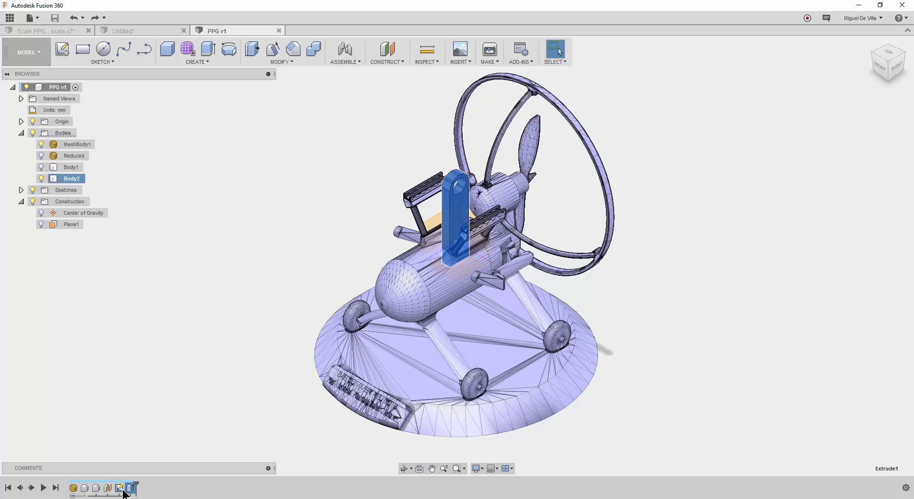
pyautogui.click(106, 340)
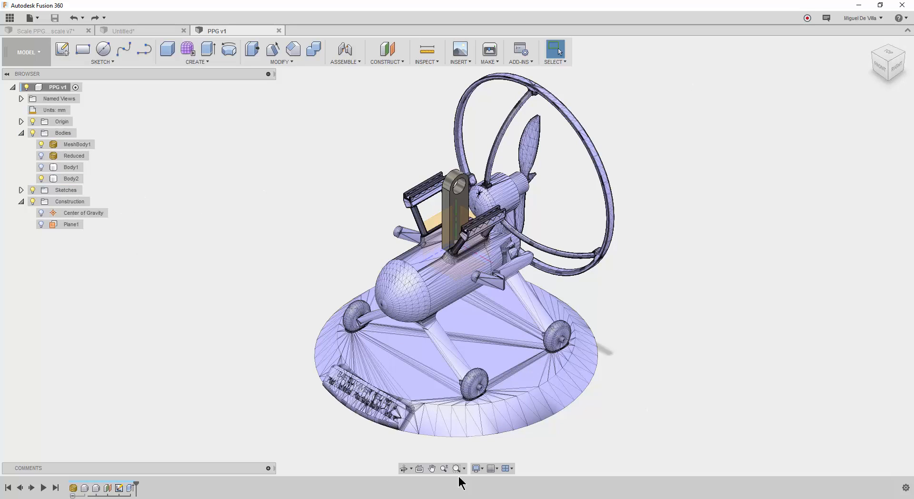
pyautogui.rightClick(57, 92)
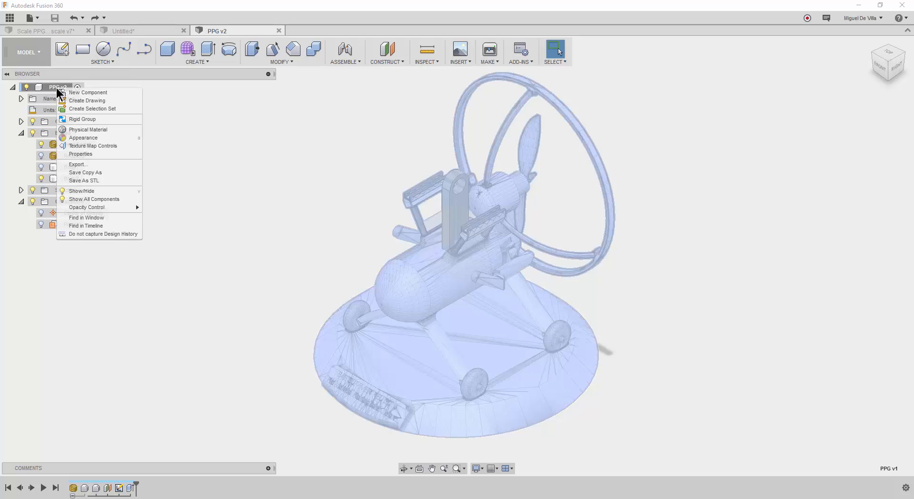
pyautogui.click(124, 236)
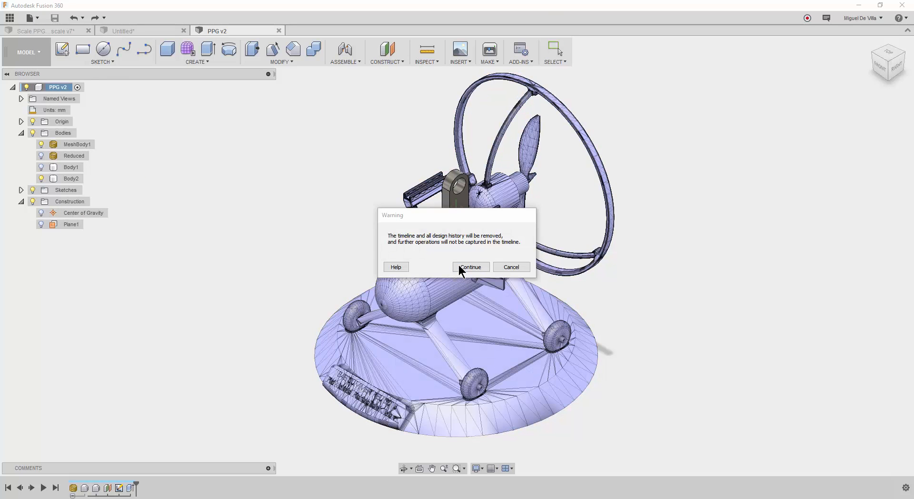
pyautogui.click(460, 268)
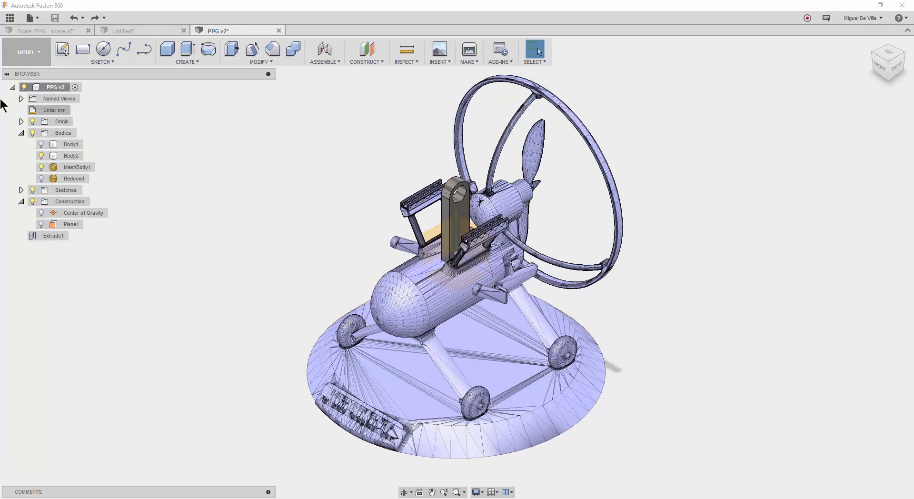
# - Switch to the Mesh workspace and convert the solid tab Body2 to a new mesh body with Medium refinement
pyautogui.click(27, 55)
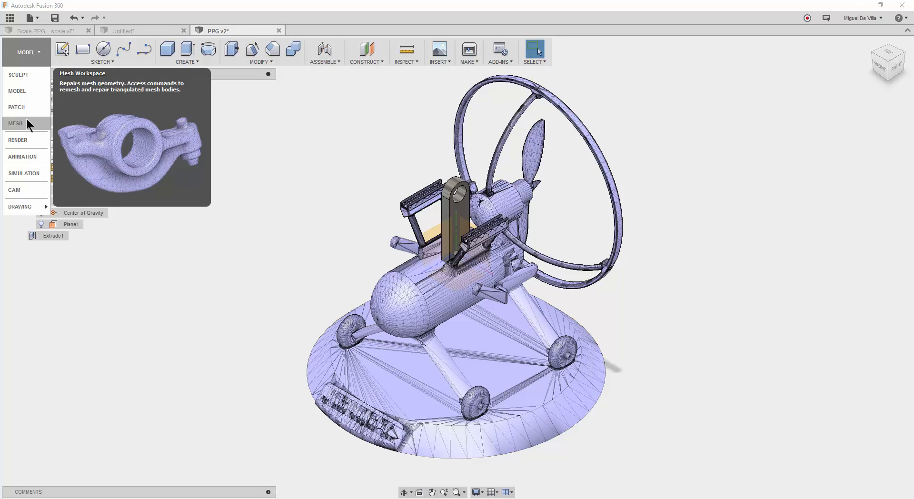
pyautogui.click(26, 123)
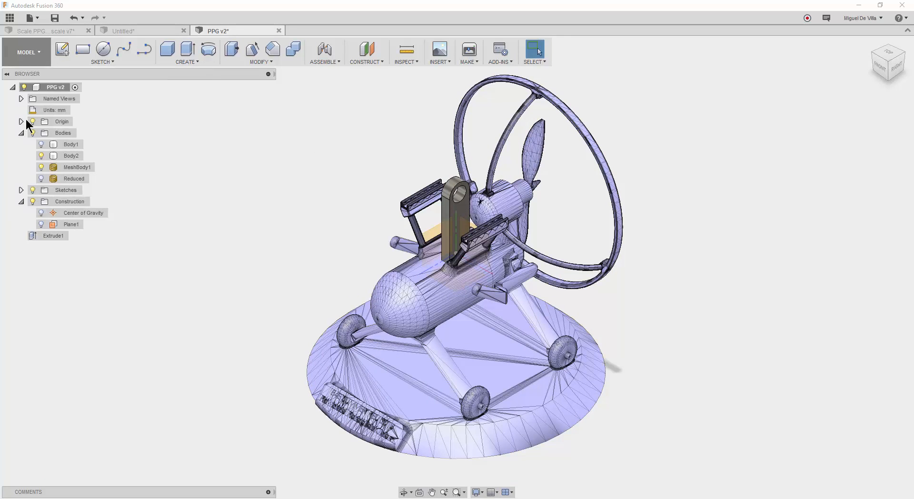
pyautogui.click(71, 155)
pyautogui.rightClick(73, 158)
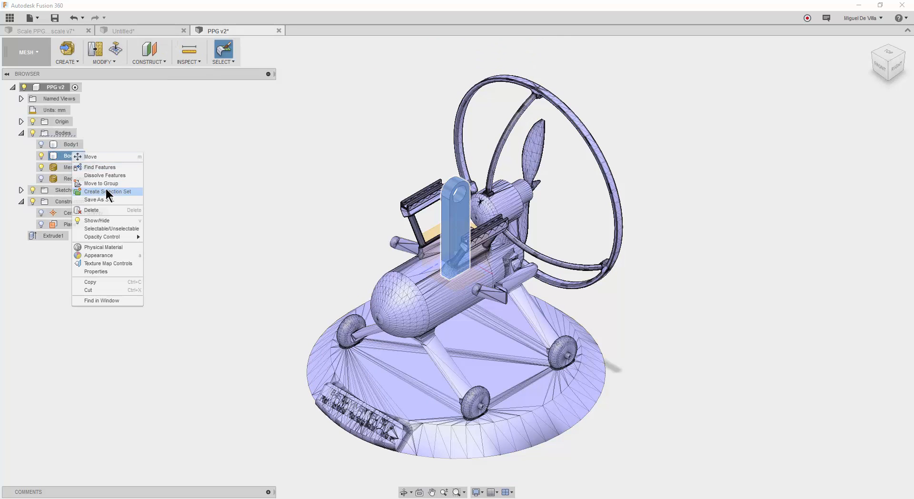
pyautogui.click(156, 124)
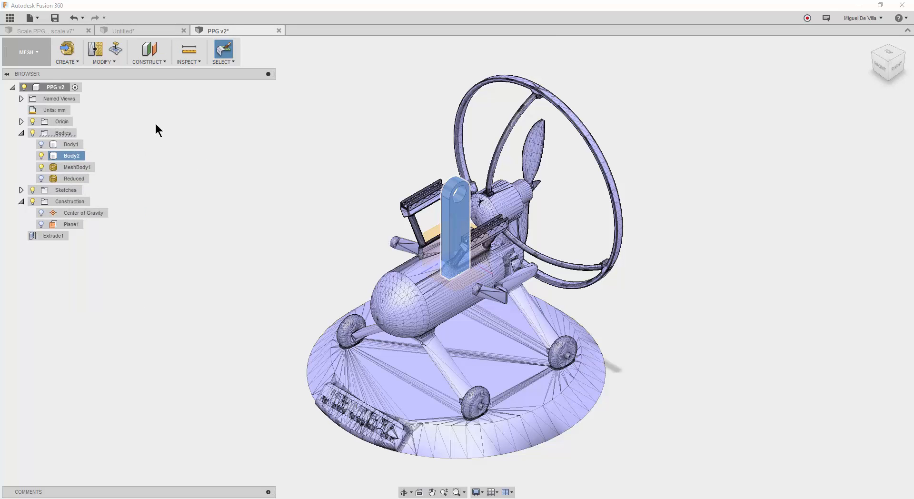
pyautogui.click(67, 59)
pyautogui.click(71, 81)
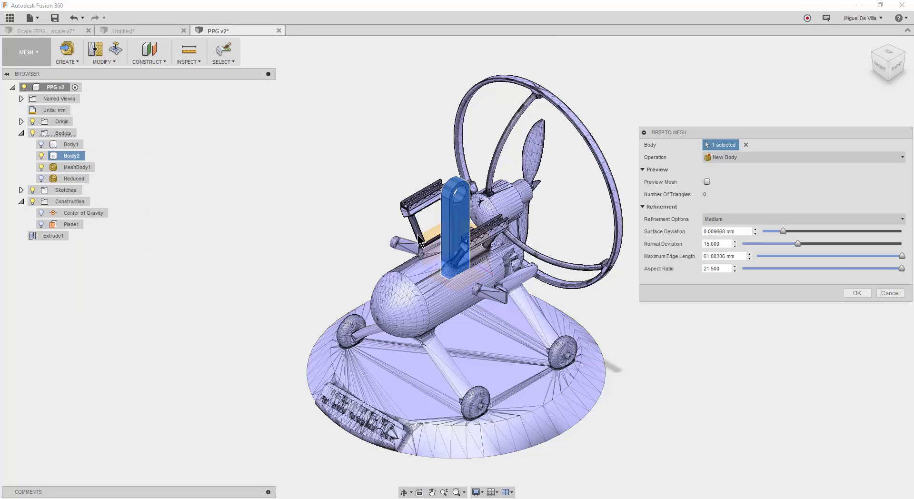
pyautogui.click(852, 293)
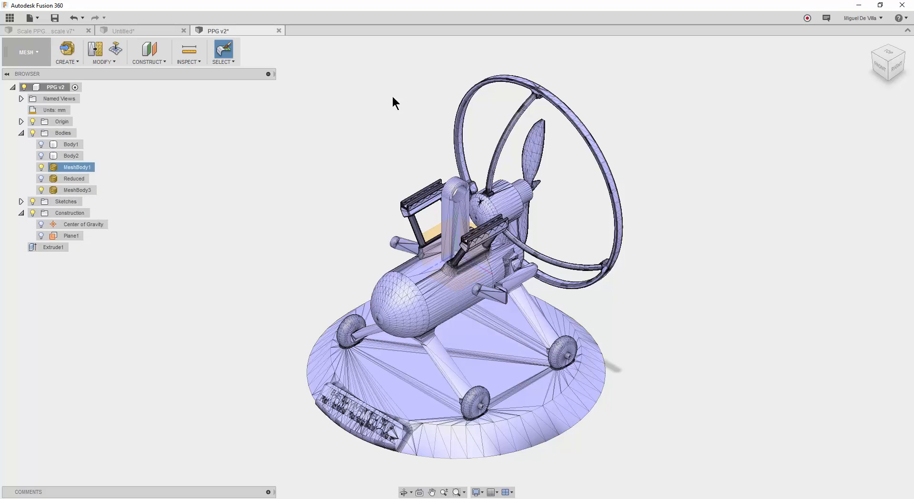
# - Examine the tab's mesh facets beside the seat frame and highlight the solid Body2 for comparison
pyautogui.scroll(5, 476, 286)
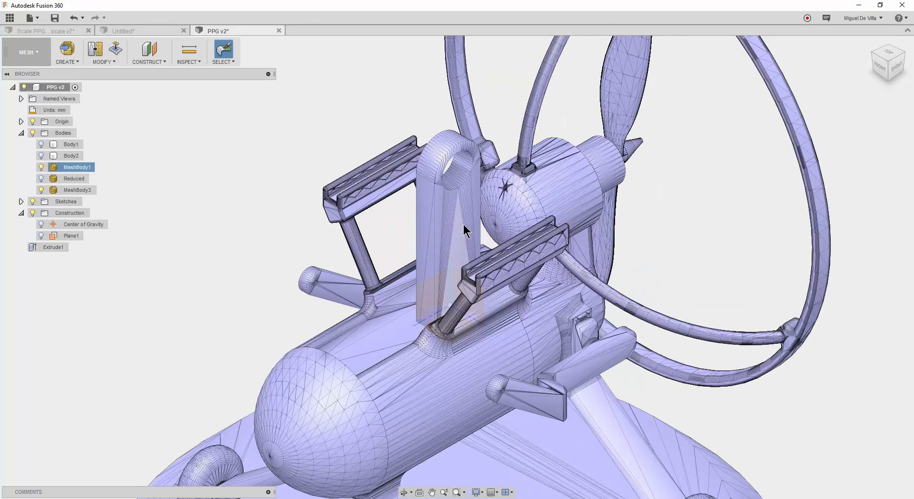
pyautogui.click(448, 260)
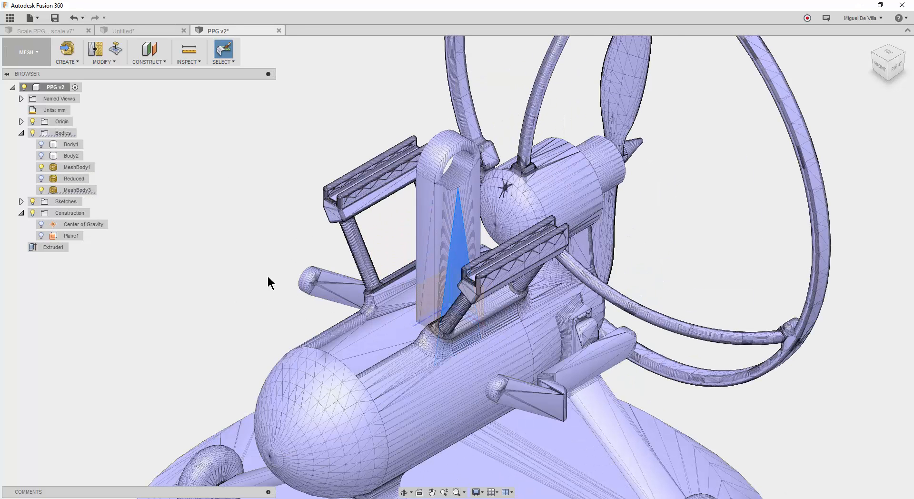
pyautogui.scroll(-8, 392, 247)
pyautogui.scroll(2, 405, 276)
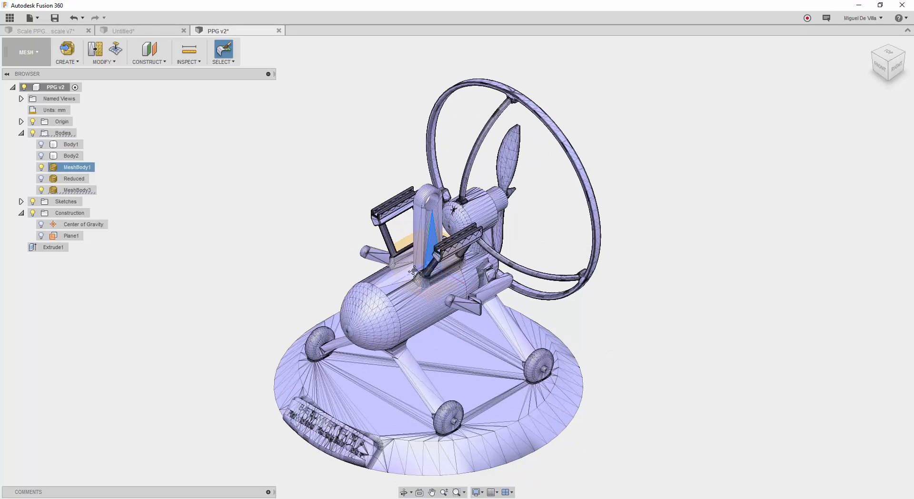
pyautogui.click(54, 158)
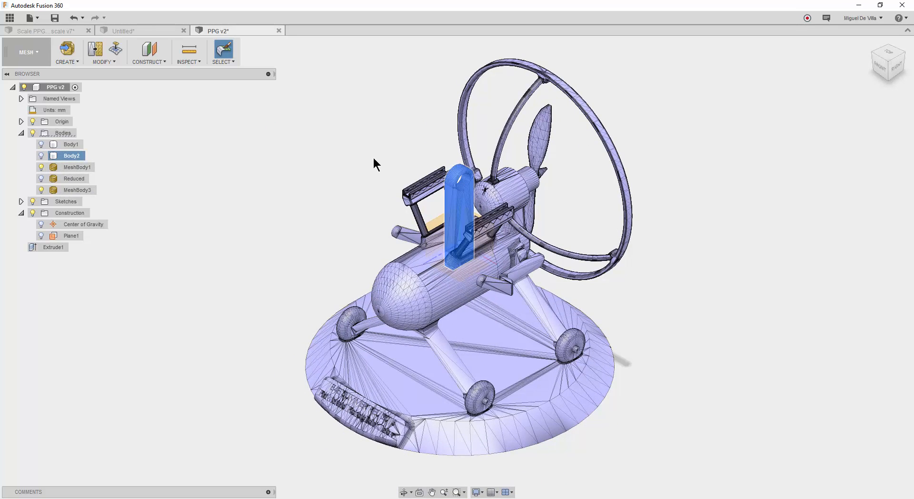
pyautogui.click(451, 143)
# - Merge the original MeshBody1 and the tab's MeshBody3 into a single mesh body
pyautogui.click(102, 61)
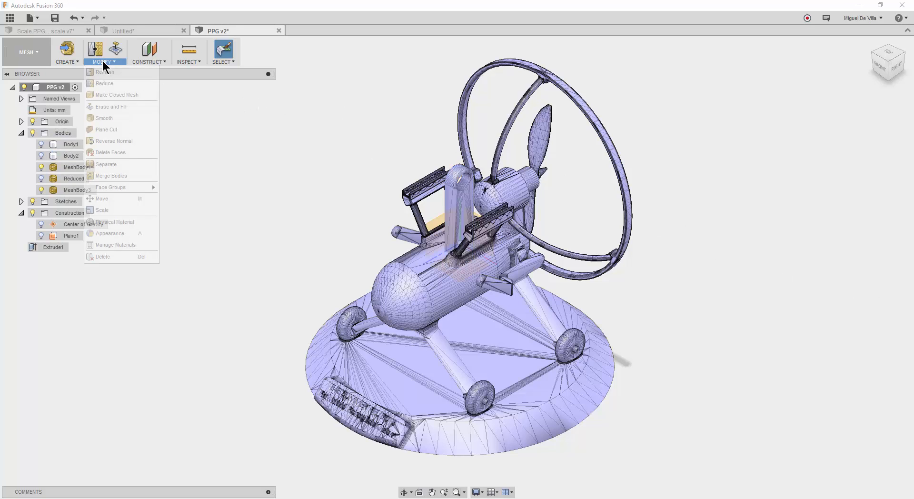
pyautogui.click(119, 175)
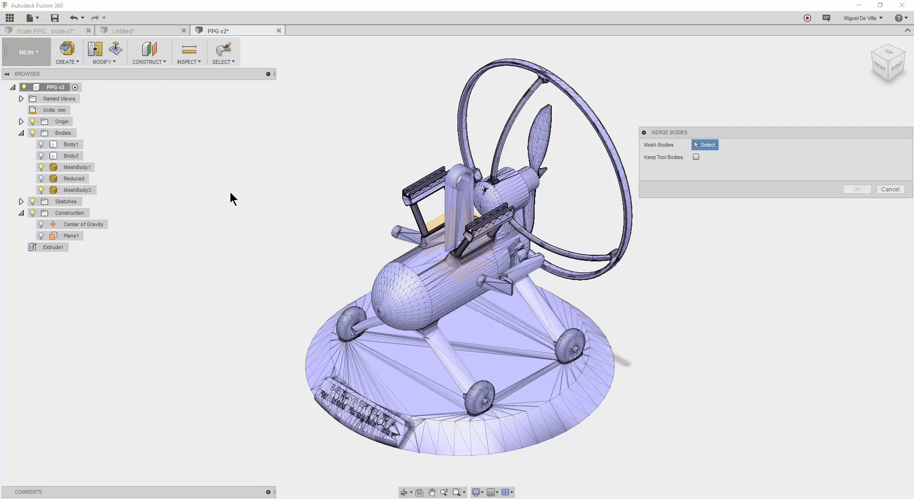
pyautogui.click(398, 276)
pyautogui.click(456, 190)
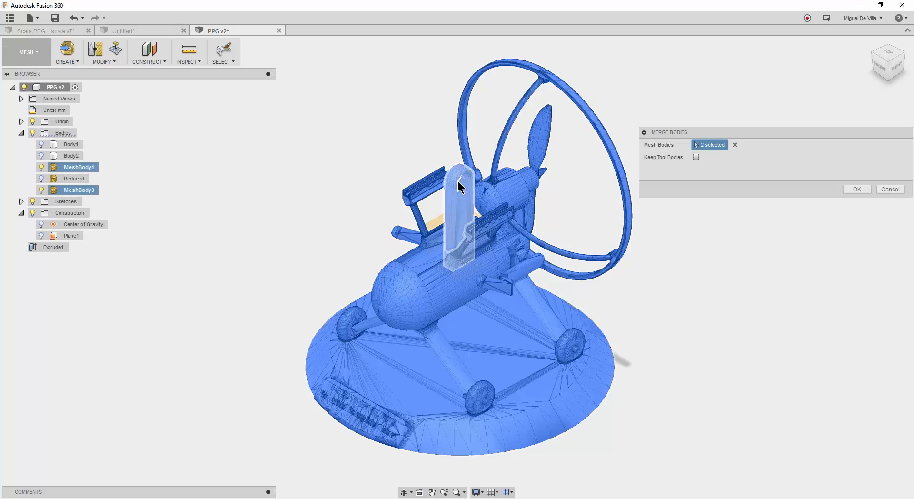
pyautogui.click(696, 158)
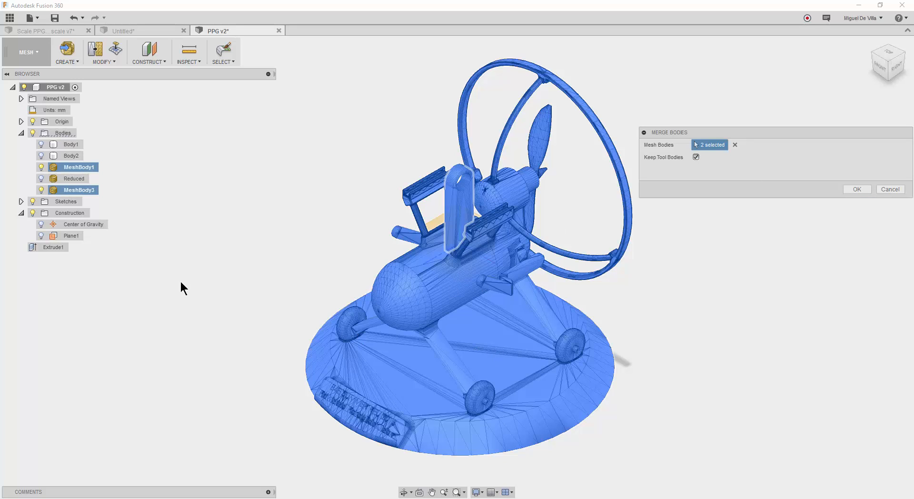
pyautogui.click(860, 192)
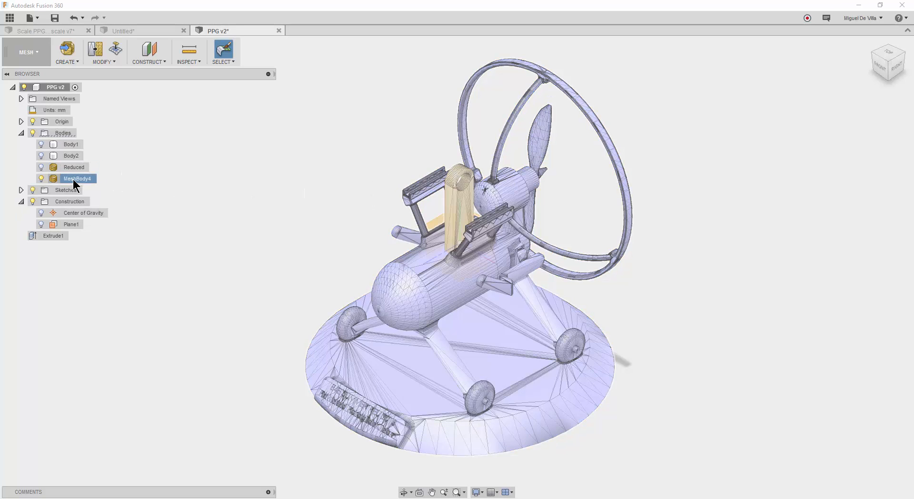
pyautogui.click(72, 179)
pyautogui.click(266, 323)
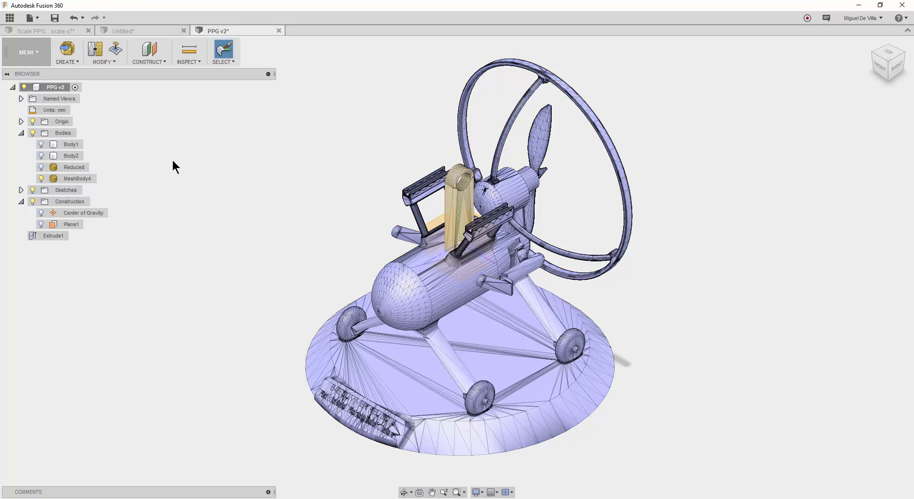
pyautogui.click(99, 66)
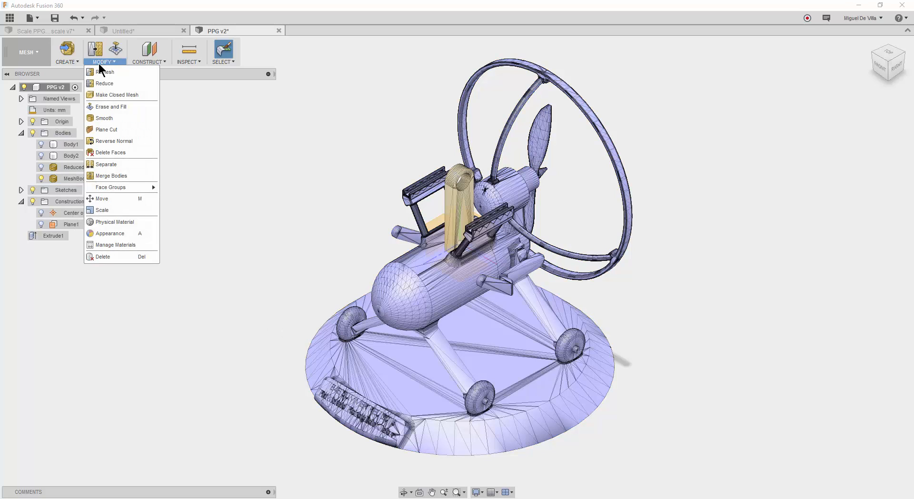
pyautogui.click(113, 96)
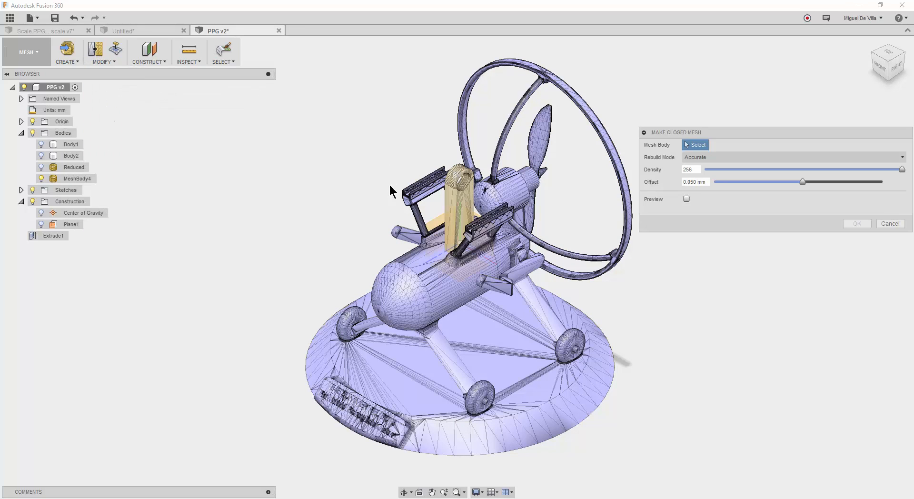
pyautogui.click(419, 264)
pyautogui.scroll(2, 496, 288)
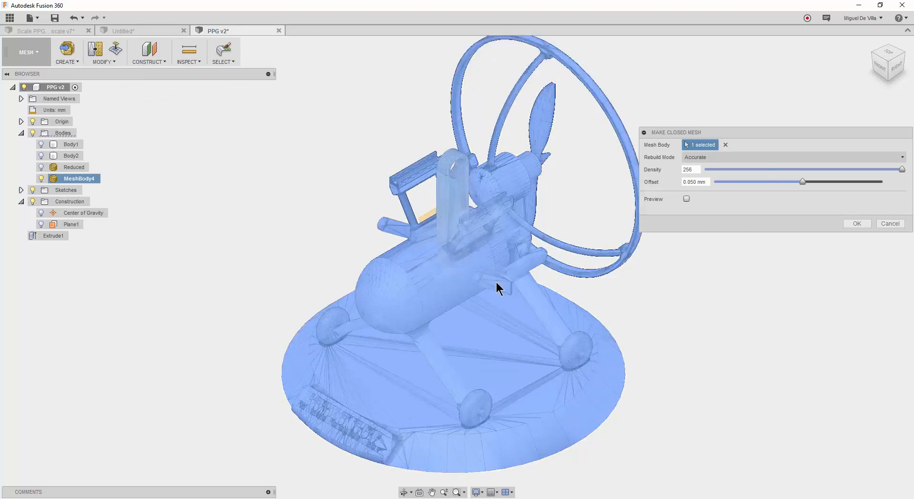
pyautogui.scroll(4, 497, 287)
pyautogui.click(725, 145)
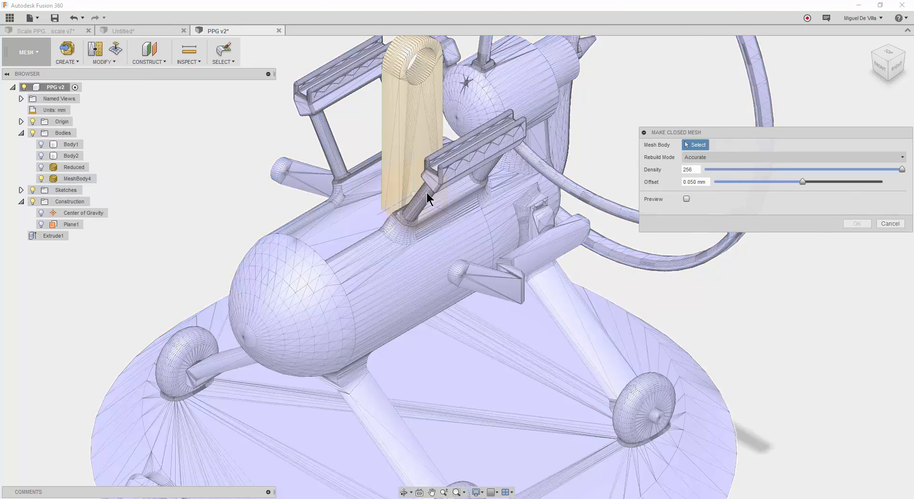
pyautogui.scroll(4, 398, 213)
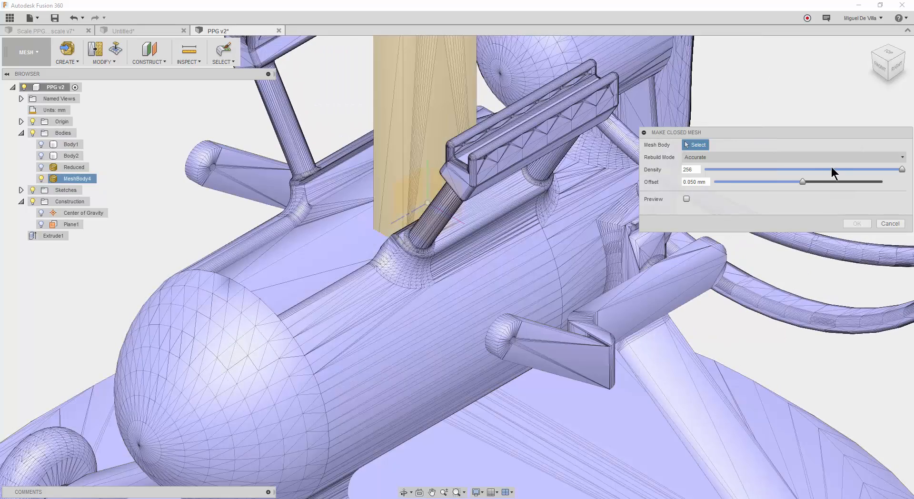
pyautogui.moveTo(902, 169); pyautogui.dragTo(800, 169)
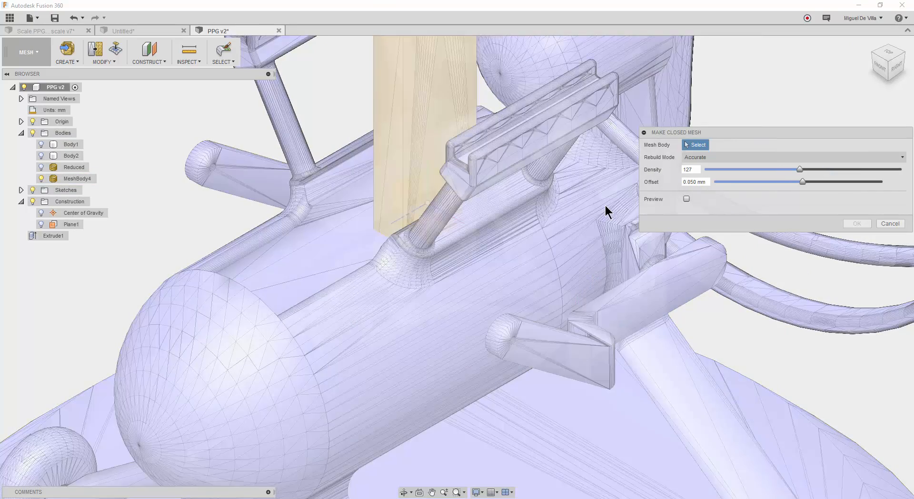
pyautogui.scroll(4, 214, 183)
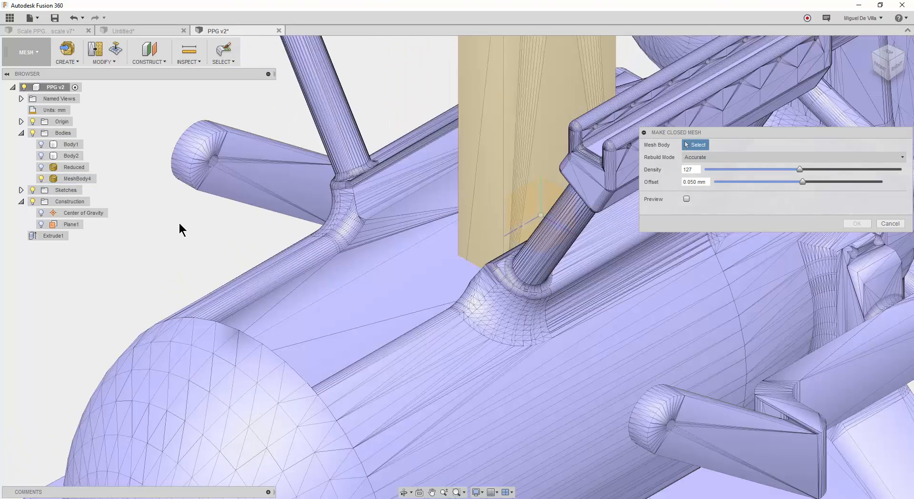
pyautogui.scroll(-3, 181, 228)
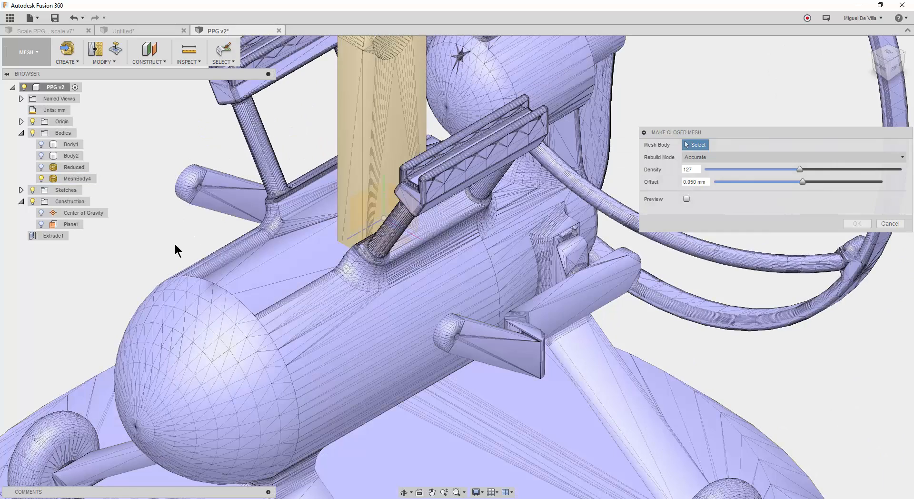
pyautogui.moveTo(180, 243); pyautogui.dragTo(231, 235, button='middle')
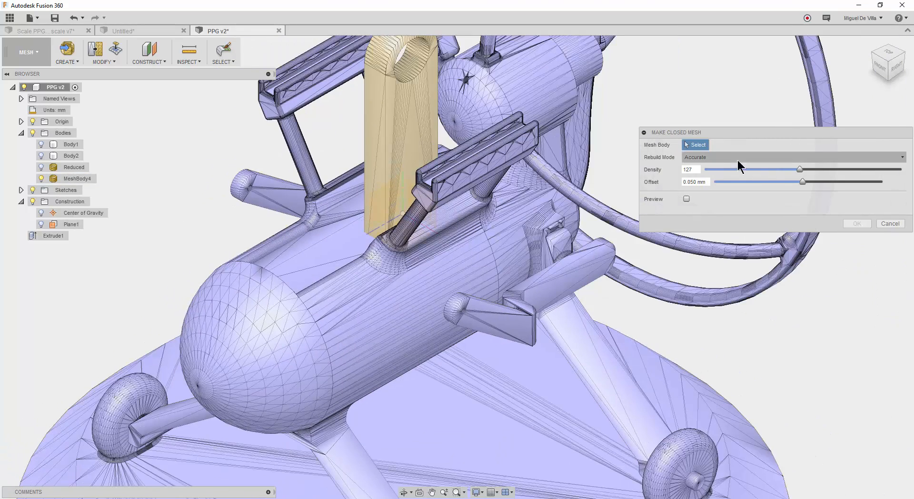
pyautogui.click(724, 157)
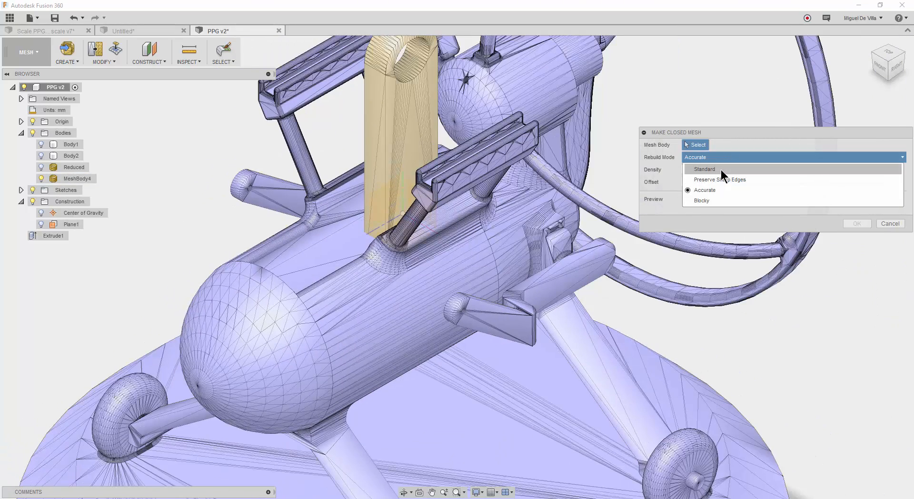
pyautogui.click(720, 169)
pyautogui.click(721, 157)
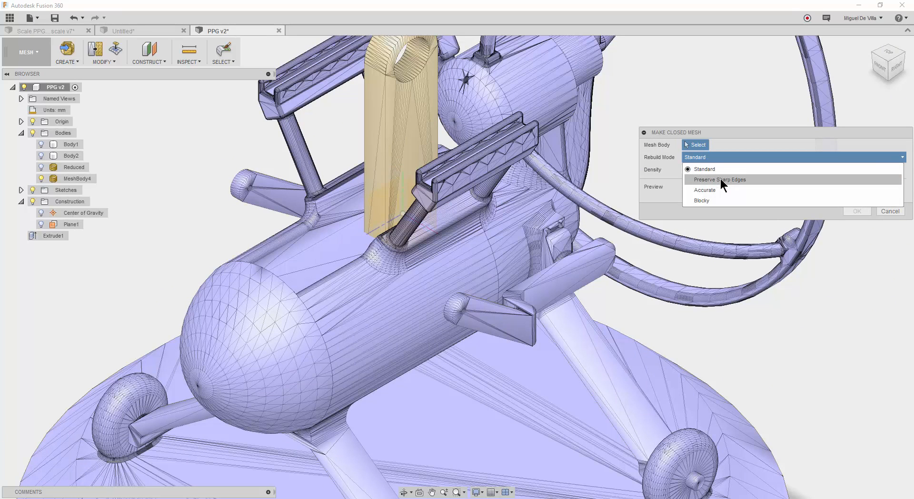
pyautogui.click(721, 180)
pyautogui.click(714, 158)
pyautogui.click(712, 189)
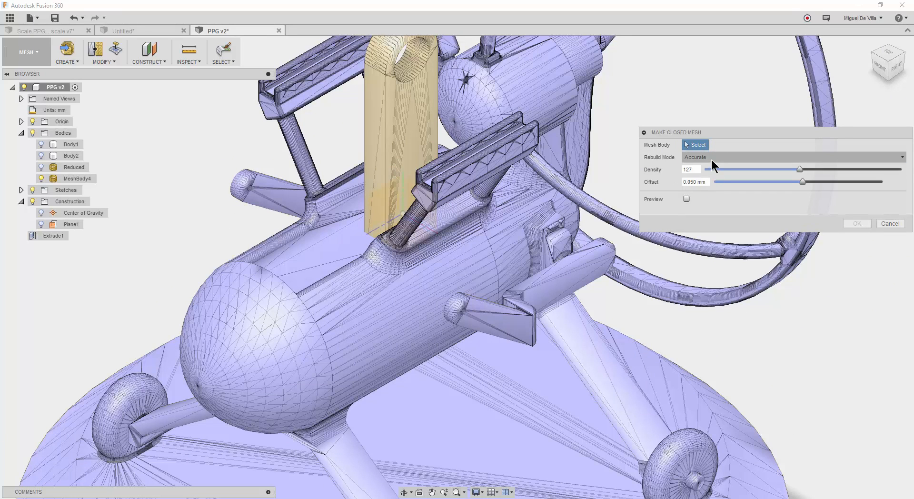
pyautogui.click(712, 158)
pyautogui.click(711, 169)
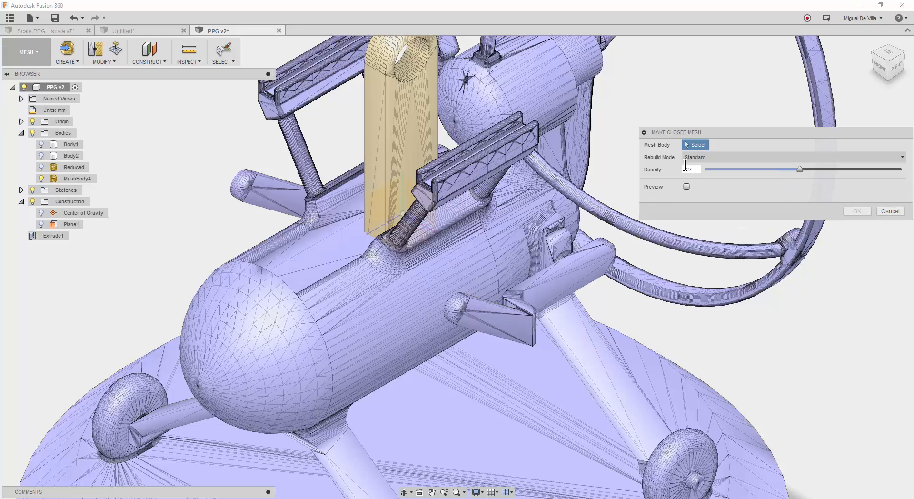
pyautogui.scroll(-5, 305, 238)
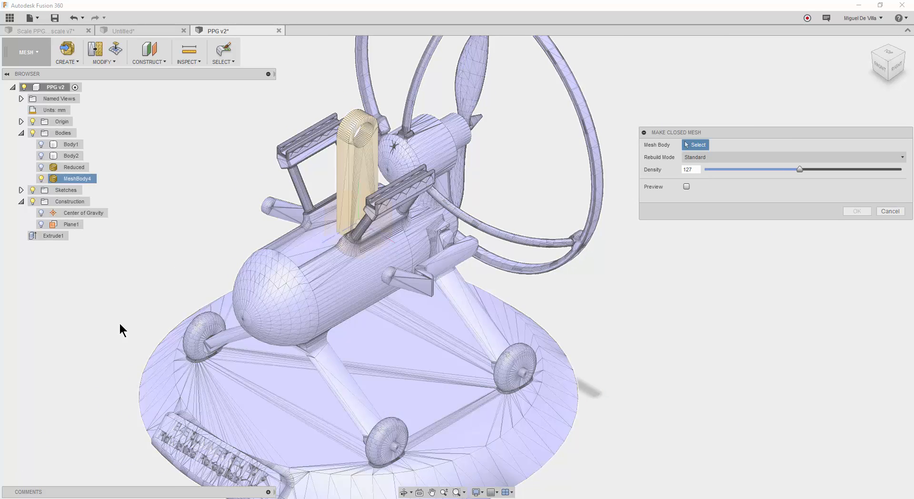
pyautogui.click(703, 156)
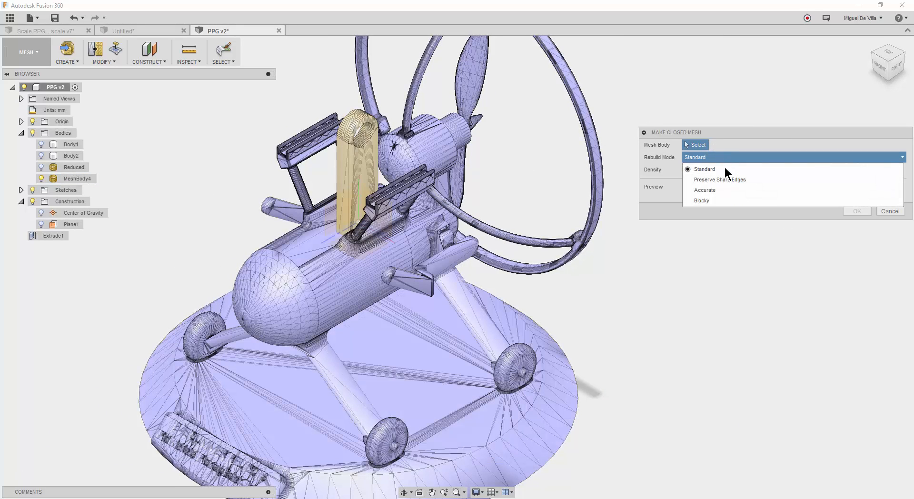
pyautogui.click(723, 191)
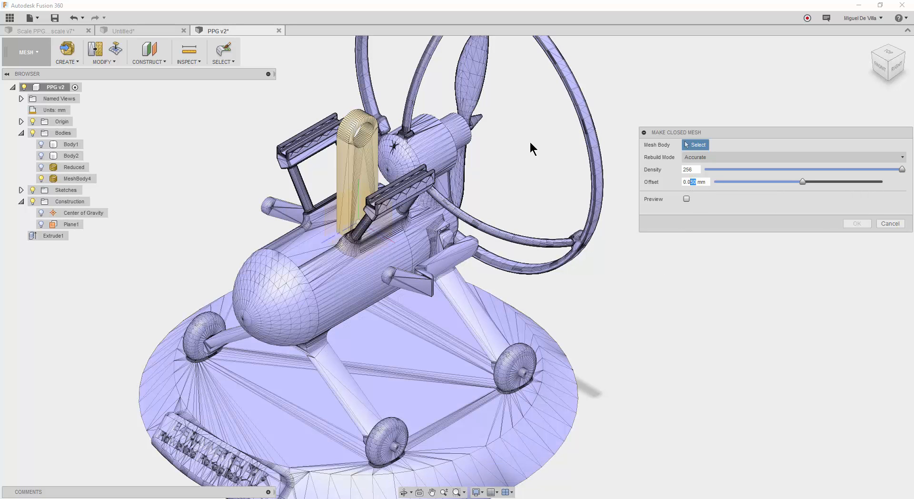
pyautogui.click(473, 78)
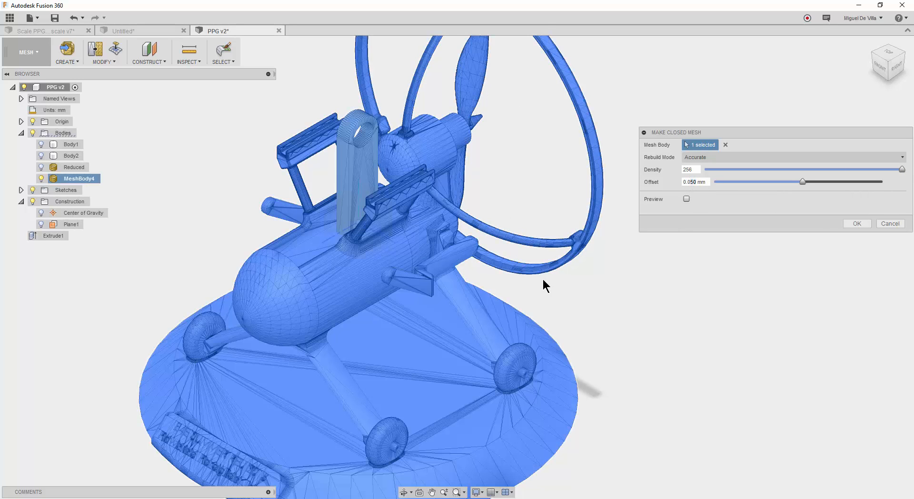
pyautogui.scroll(5, 387, 215)
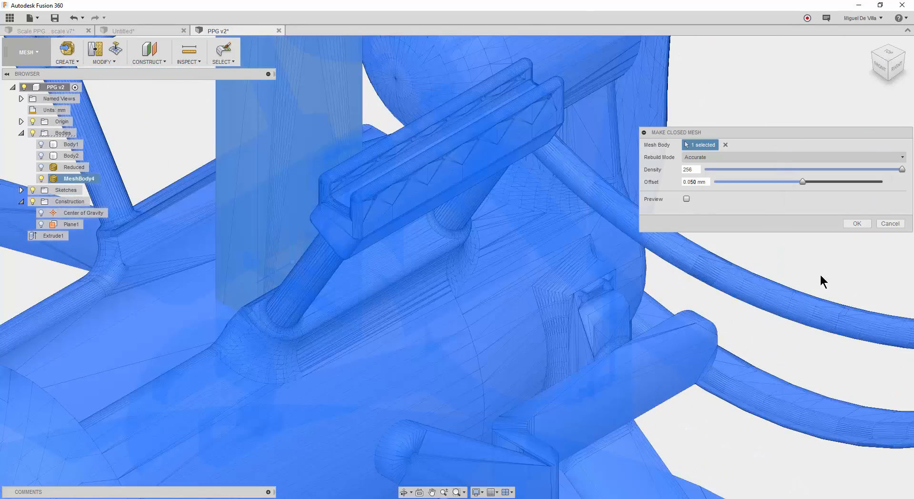
pyautogui.press('Escape')
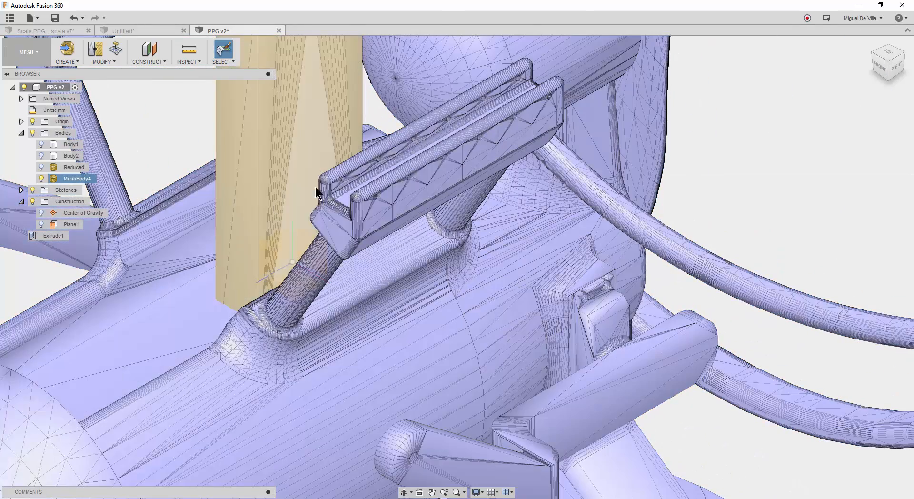
# - Rebuild MeshBody4 as a closed mesh with Accurate mode, a density of 256 and a 0.050 mm offset
pyautogui.scroll(-2, 695, 192)
pyautogui.scroll(-2, 701, 193)
pyautogui.scroll(-2, 403, 210)
pyautogui.moveTo(596, 134); pyautogui.dragTo(505, 198, button='middle')
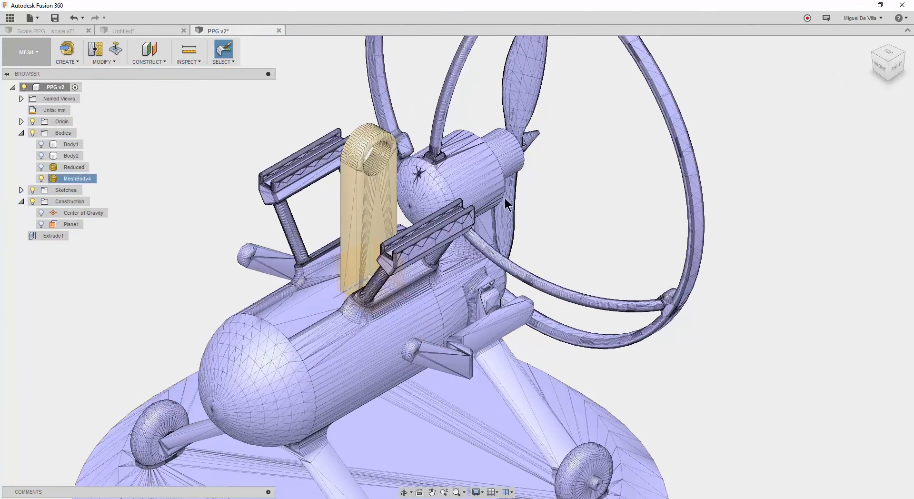
pyautogui.moveTo(605, 215); pyautogui.dragTo(621, 170, button='right')
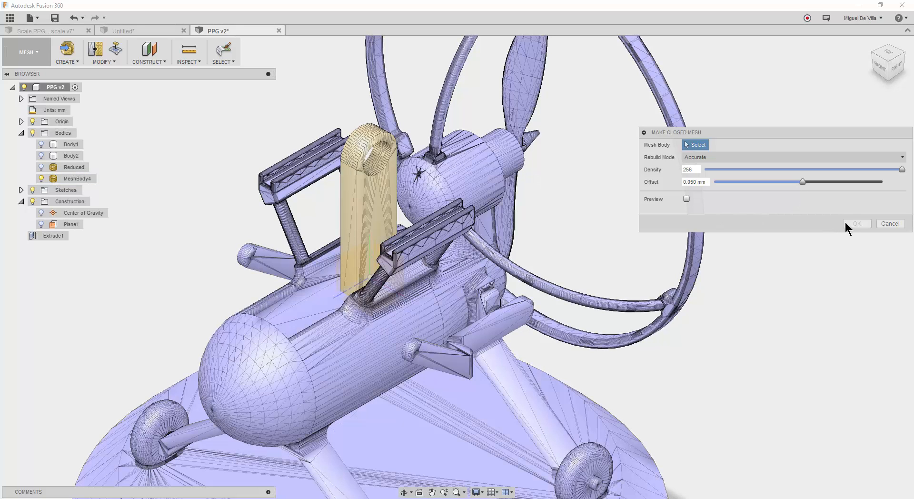
pyautogui.click(453, 292)
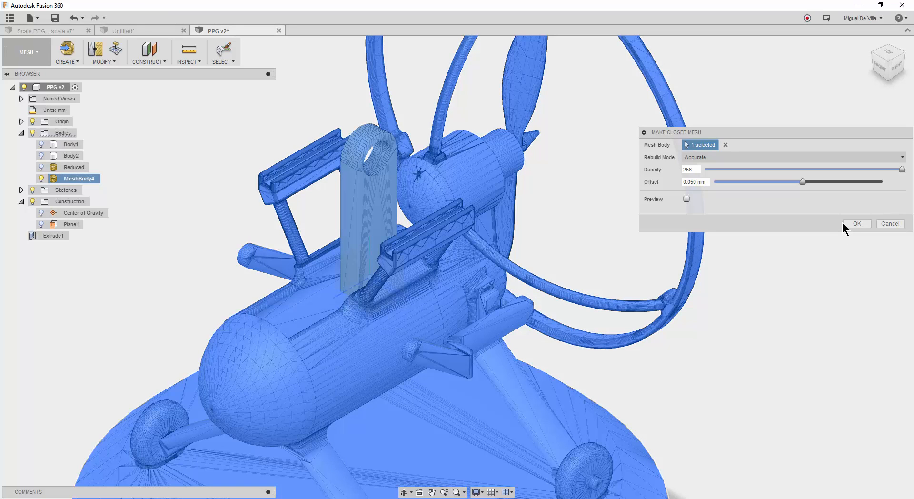
pyautogui.click(850, 226)
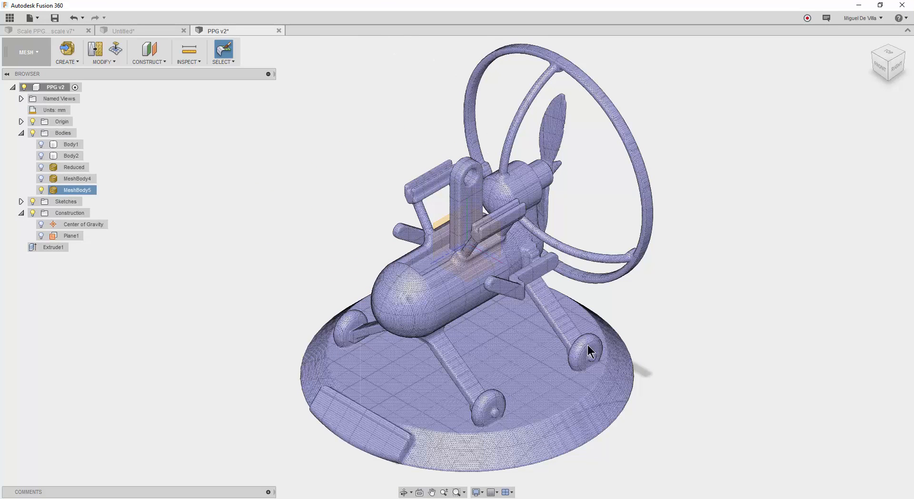
# - Examine the rebuilt closed mesh around the hanging tab, fuselage, landing gear and base from several sides
pyautogui.scroll(3, 525, 243)
pyautogui.keyDown('shift'); pyautogui.moveTo(530, 233); pyautogui.dragTo(655, 300, button='middle'); pyautogui.keyUp('shift')
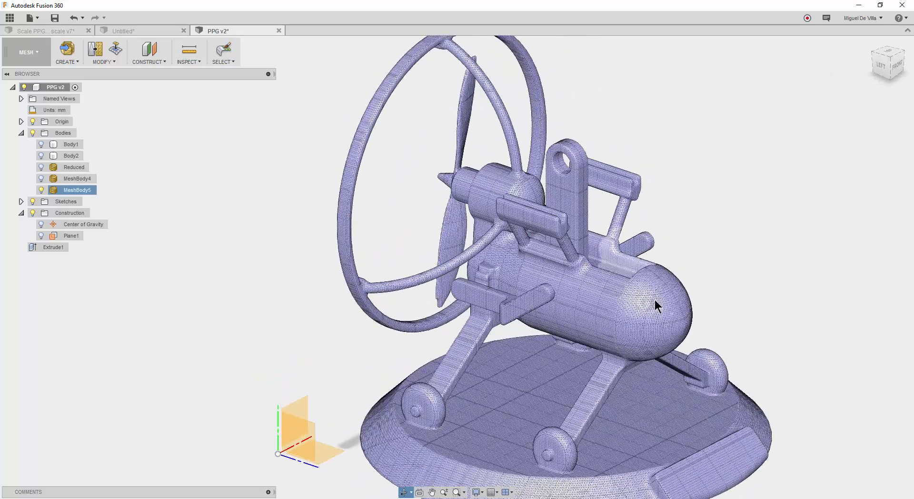
pyautogui.scroll(-3, 602, 255)
pyautogui.scroll(5, 588, 268)
pyautogui.moveTo(668, 416); pyautogui.dragTo(482, 181, button='middle')
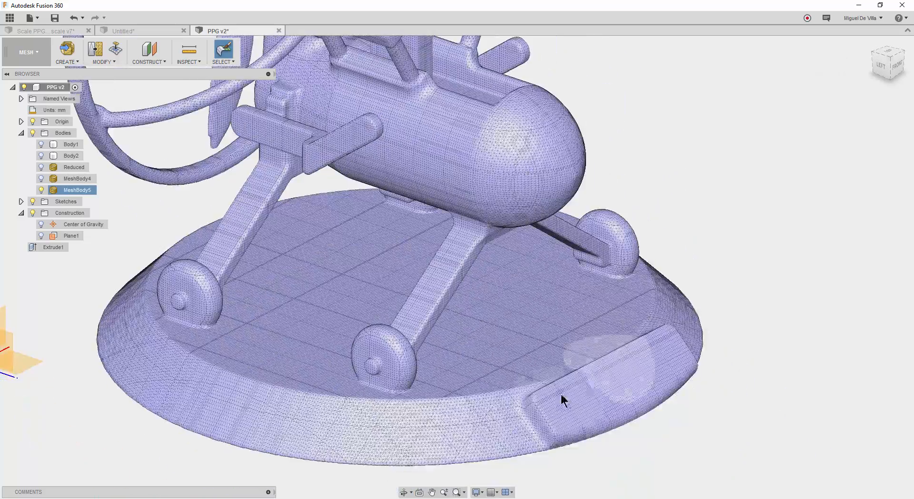
pyautogui.keyDown('shift'); pyautogui.moveTo(490, 71); pyautogui.dragTo(315, 141, button='middle'); pyautogui.keyUp('shift')
pyautogui.keyDown('shift'); pyautogui.moveTo(317, 236); pyautogui.dragTo(271, 210, button='middle'); pyautogui.keyUp('shift')
pyautogui.scroll(3, 355, 224)
pyautogui.scroll(-3, 355, 223)
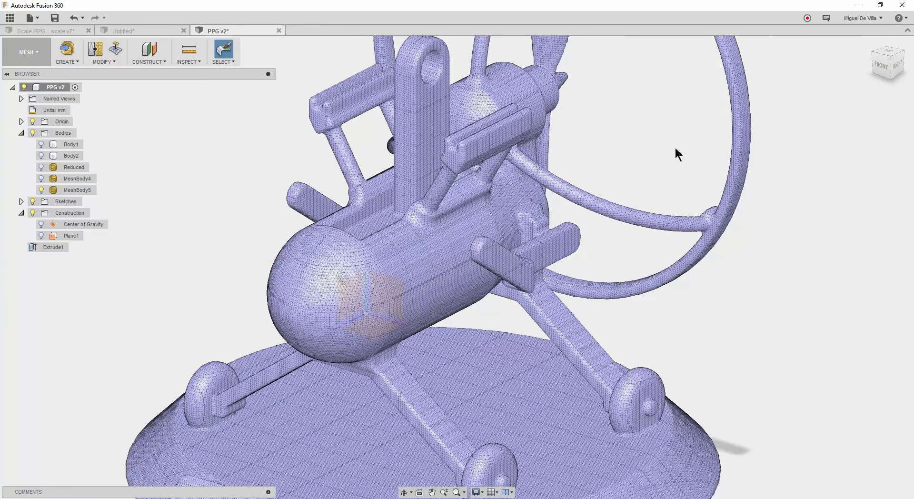
pyautogui.scroll(-3, 647, 150)
pyautogui.keyDown('shift'); pyautogui.moveTo(620, 147); pyautogui.dragTo(563, 209, button='middle'); pyautogui.keyUp('shift')
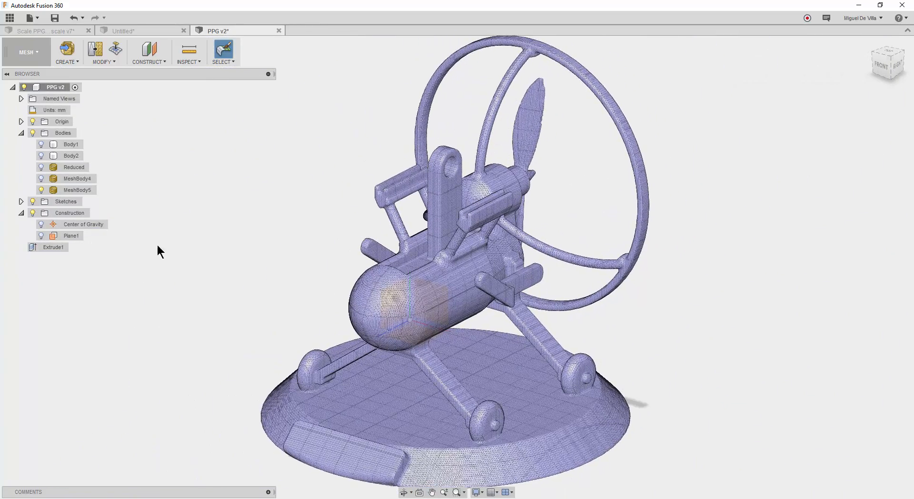
# - Export MeshBody5 as a binary STL file named MeshBody5 in the Christmas Video folder
pyautogui.click(79, 191)
pyautogui.rightClick(79, 191)
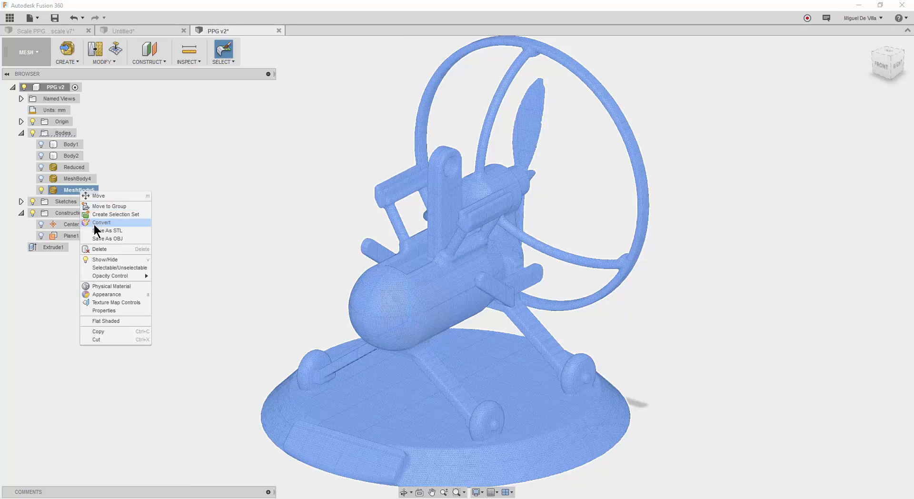
pyautogui.click(64, 189)
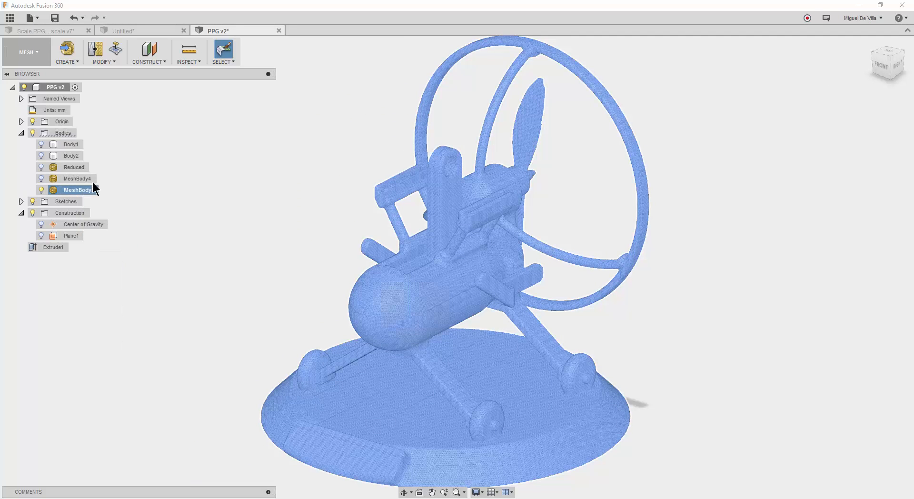
pyautogui.rightClick(88, 190)
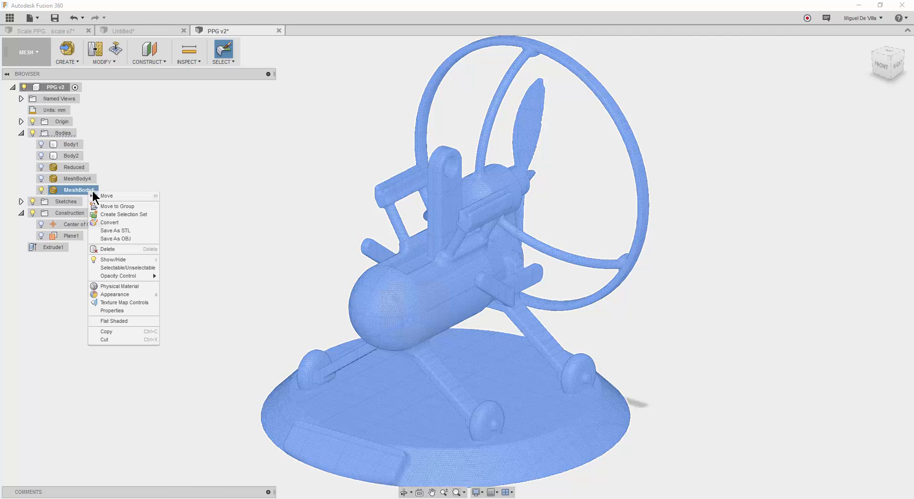
pyautogui.click(114, 231)
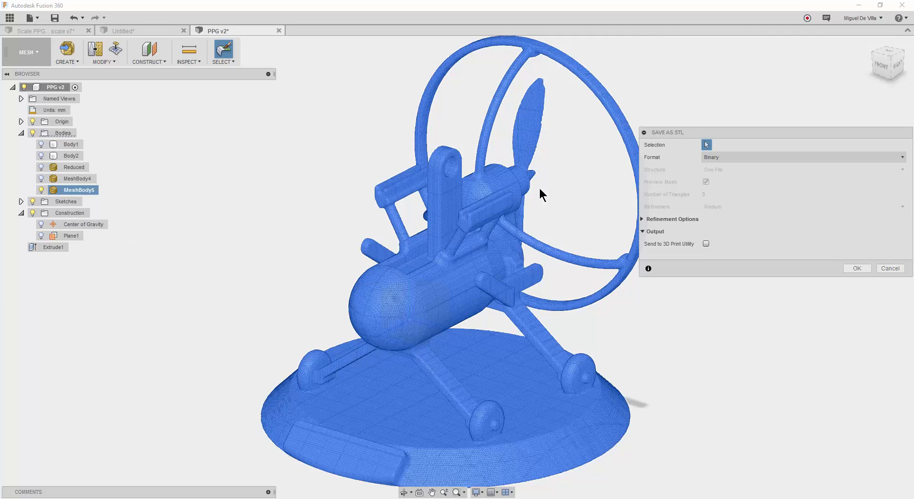
pyautogui.click(860, 268)
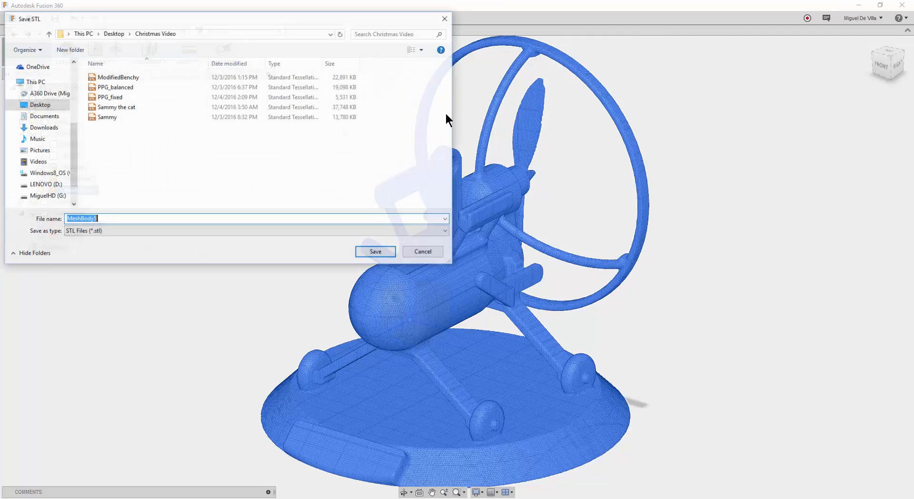
pyautogui.click(159, 217)
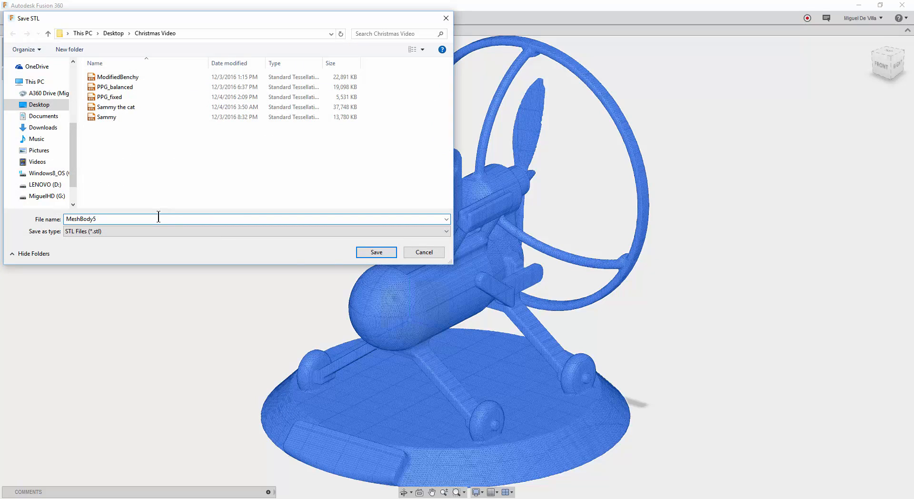
pyautogui.click(372, 252)
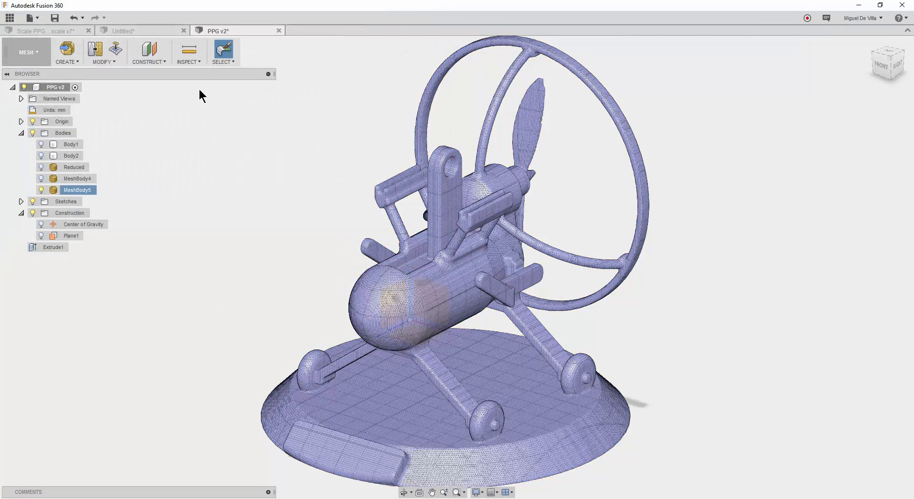
# - Run a section analysis of the closed mesh from a vertical origin plane, offset 75 mm through the fuselage
pyautogui.click(164, 63)
pyautogui.moveTo(198, 63)
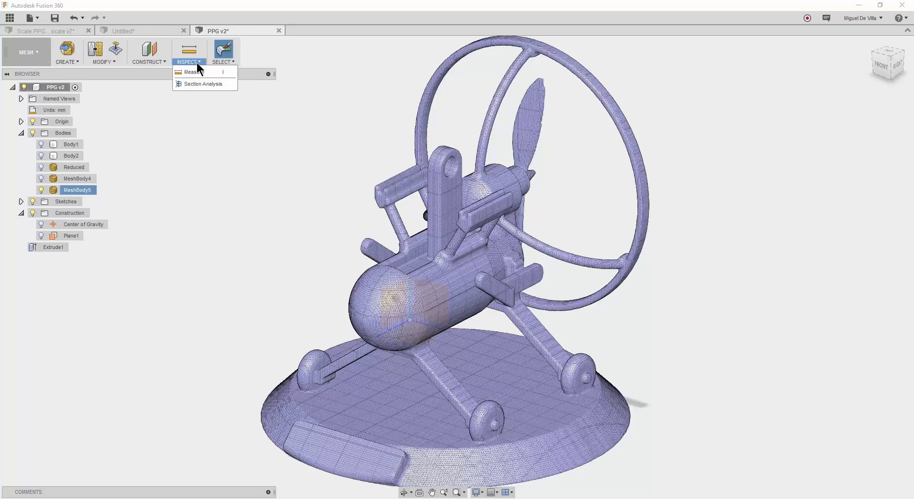
pyautogui.click(203, 83)
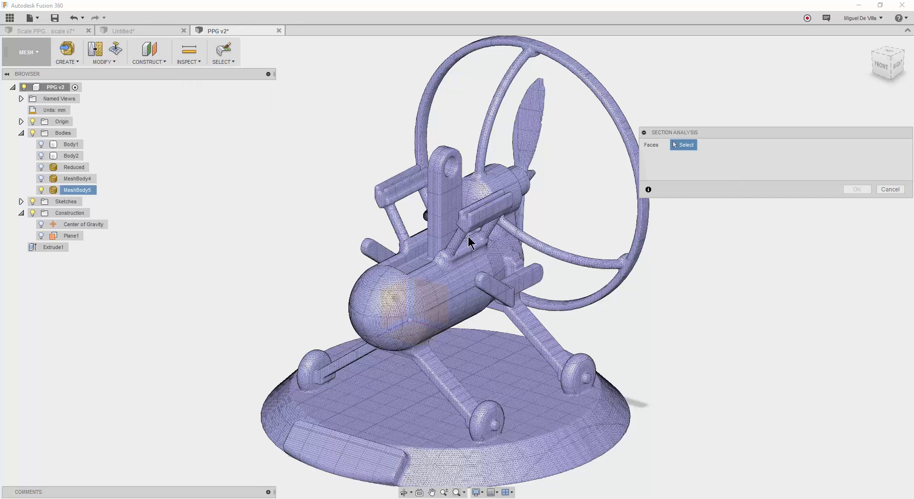
pyautogui.click(412, 311)
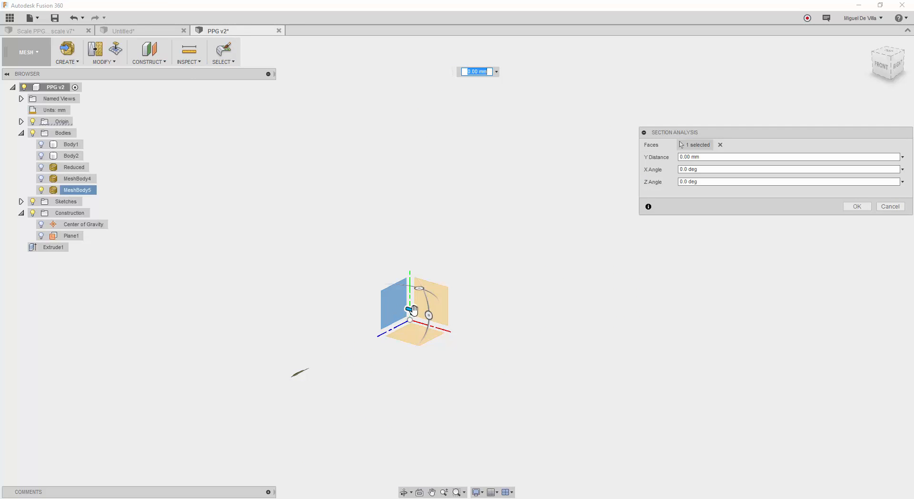
pyautogui.moveTo(411, 310); pyautogui.dragTo(547, 373)
pyautogui.scroll(-3, 478, 261)
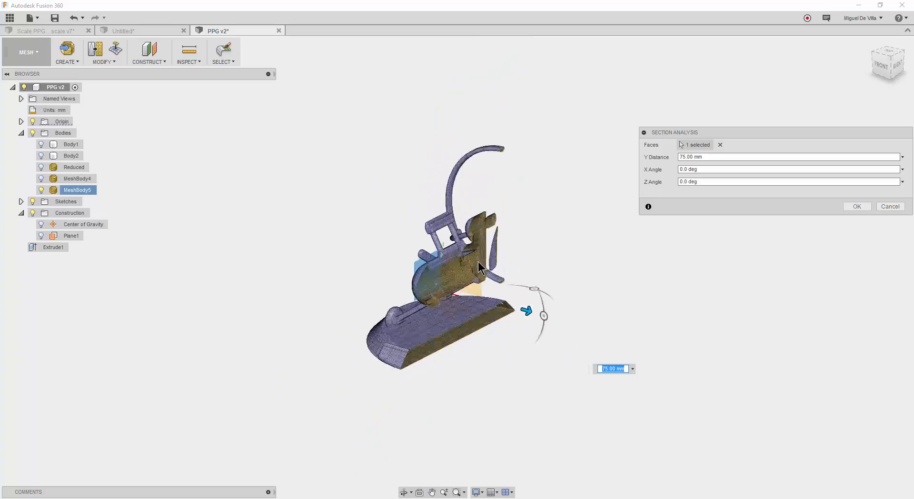
# - Inspect the sectioned interior of the fuselage and base, move the section plane to 176 mm and cancel the analysis
pyautogui.scroll(6, 478, 261)
pyautogui.moveTo(478, 261)
pyautogui.keyDown('shift'); pyautogui.mouseDown(button='middle')
pyautogui.moveTo(383, 236)
pyautogui.moveTo(395, 232)
pyautogui.moveTo(476, 276)
pyautogui.moveTo(481, 267)
pyautogui.mouseUp(button='middle'); pyautogui.keyUp('shift')
pyautogui.scroll(5, 598, 230)
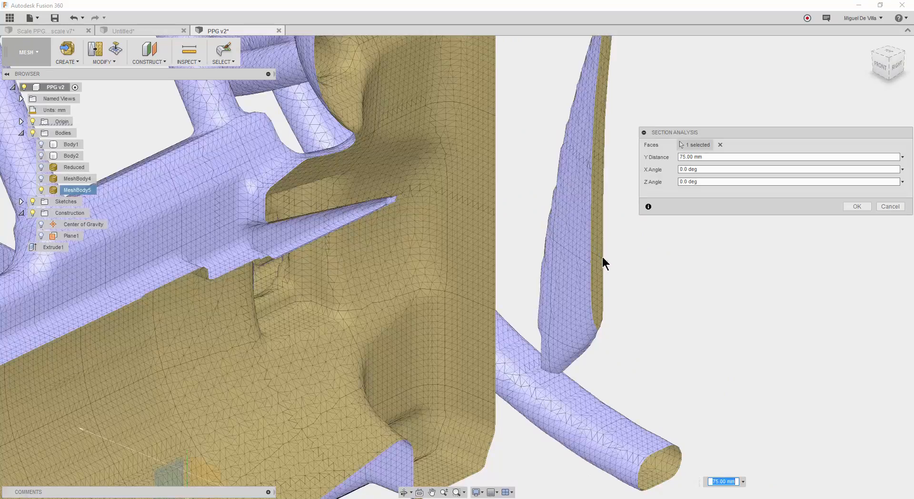
pyautogui.scroll(-5, 595, 267)
pyautogui.keyDown('shift'); pyautogui.moveTo(587, 273); pyautogui.dragTo(562, 157, button='middle'); pyautogui.keyUp('shift')
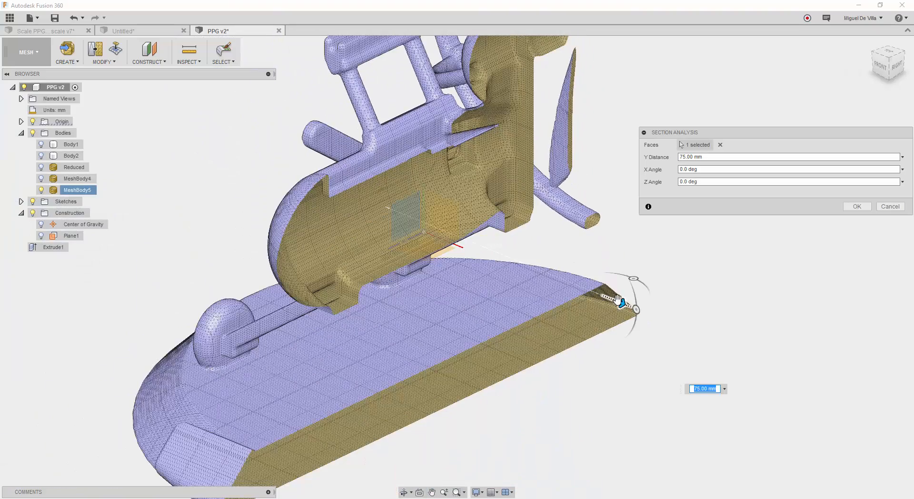
pyautogui.moveTo(618, 300); pyautogui.dragTo(910, 407)
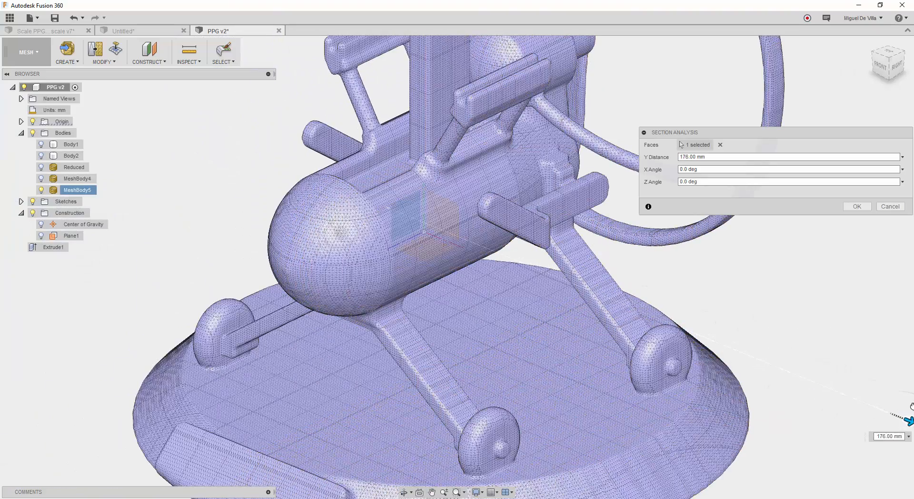
pyautogui.click(901, 209)
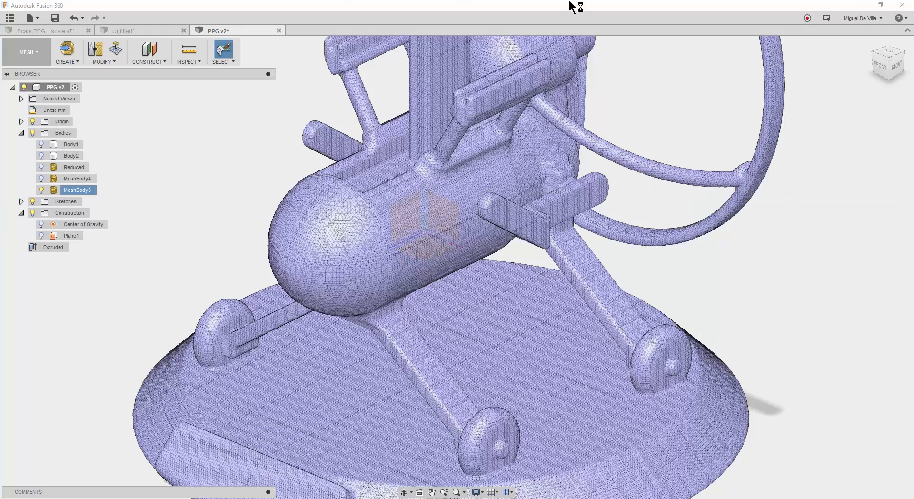
# - Switch to Cura and load the MeshBody5 STL from the Christmas Video folder on the Desktop
pyautogui.scroll(-3, 410, 224)
pyautogui.scroll(2, 407, 159)
pyautogui.scroll(-4, 507, 224)
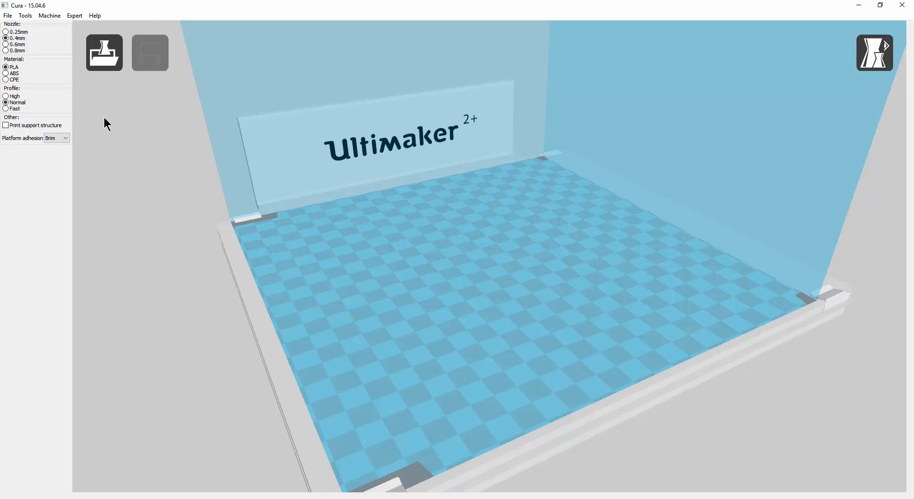
pyautogui.click(100, 61)
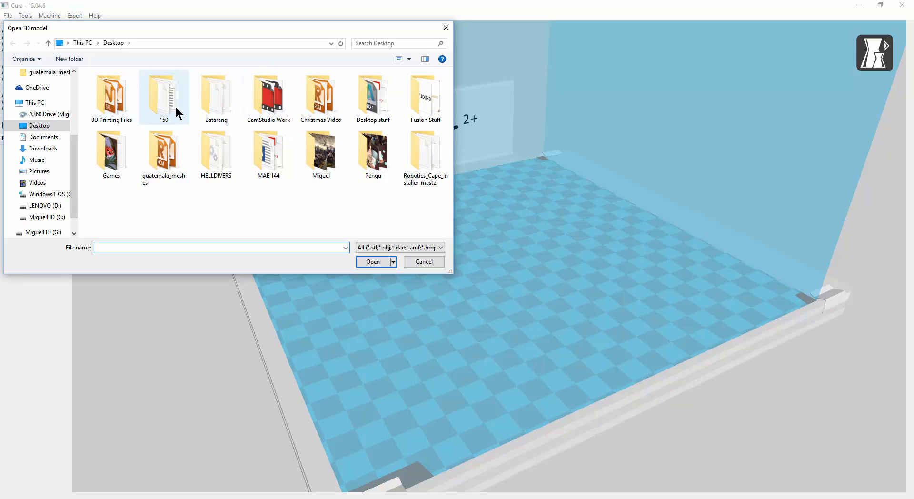
pyautogui.doubleClick(340, 92)
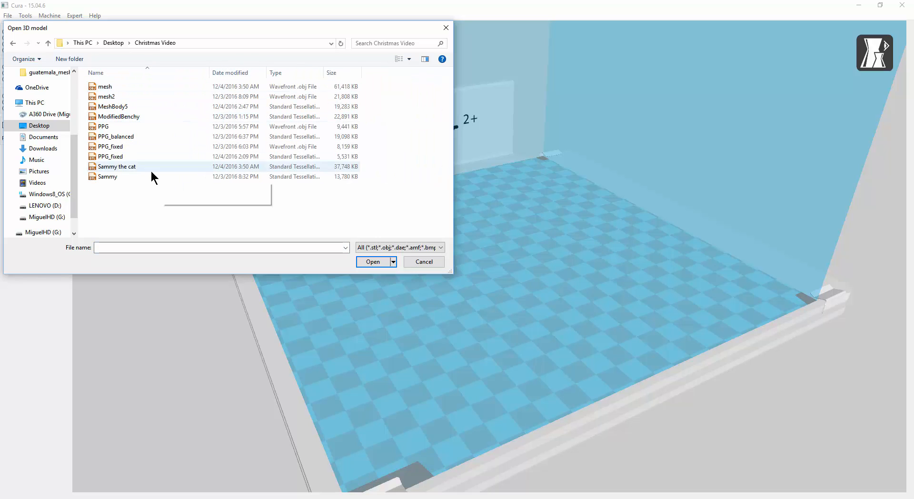
pyautogui.doubleClick(121, 107)
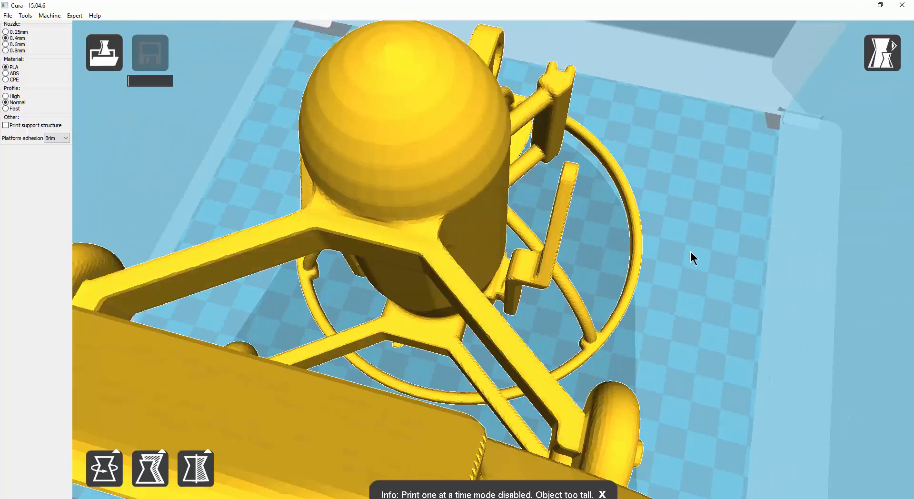
# - Rotate the paraglider model 90 degrees so its round base lies flat on the build plate
pyautogui.moveTo(691, 252); pyautogui.dragTo(669, 239, button='right')
pyautogui.scroll(-5, 452, 129)
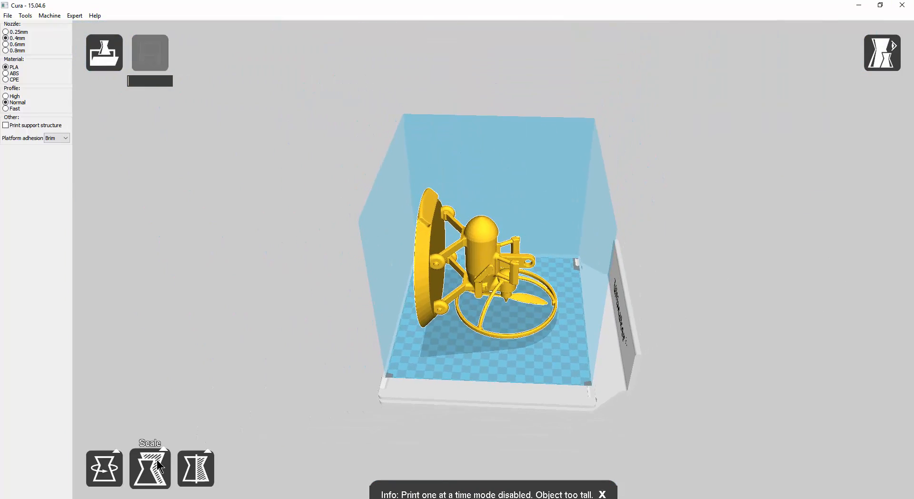
pyautogui.click(153, 463)
pyautogui.click(241, 362)
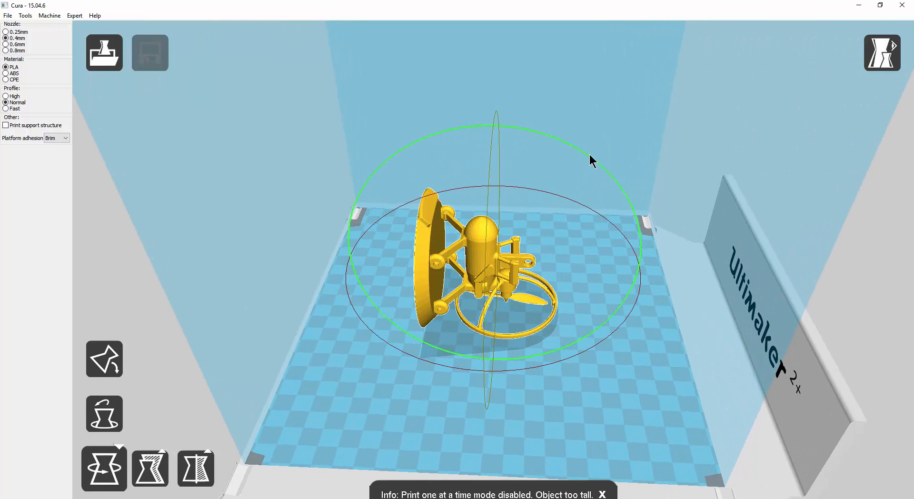
pyautogui.moveTo(587, 155); pyautogui.dragTo(322, 161)
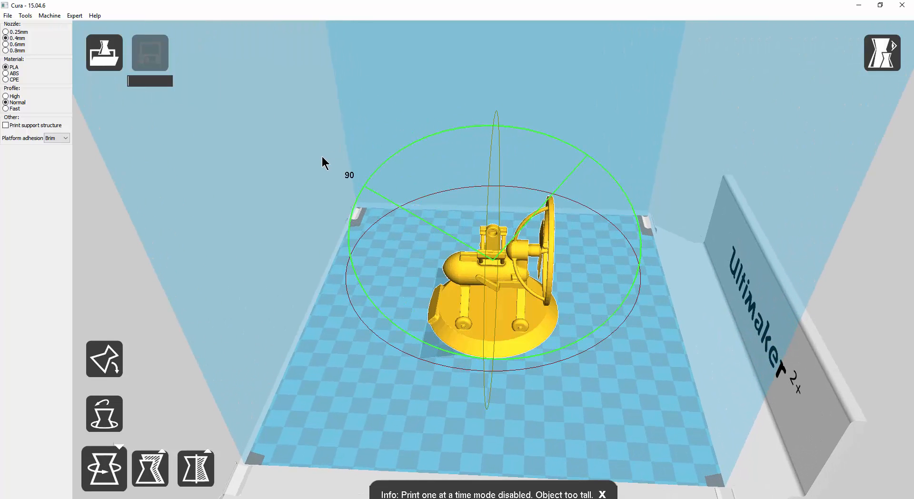
# - Examine the upright paraglider on the build plate from above, the side and the front
pyautogui.moveTo(602, 430); pyautogui.dragTo(632, 413, button='right')
pyautogui.moveTo(760, 349); pyautogui.dragTo(695, 373, button='right')
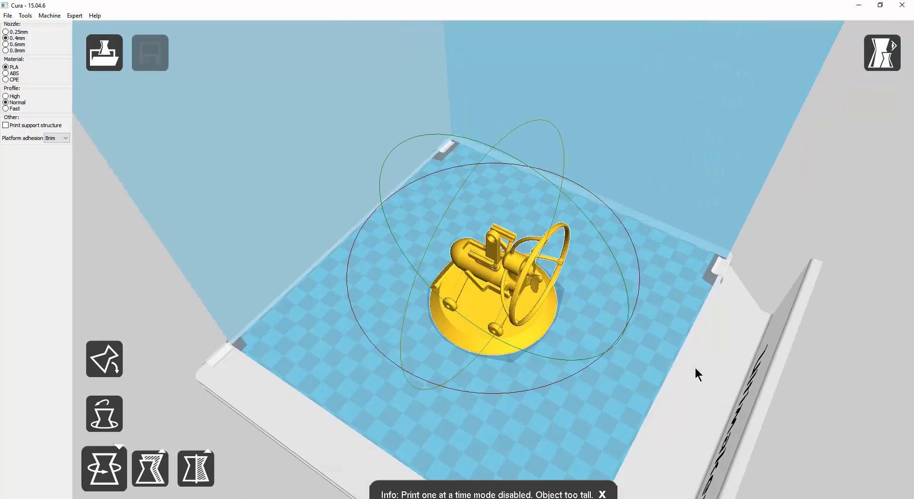
pyautogui.scroll(5, 622, 287)
pyautogui.scroll(-4, 525, 294)
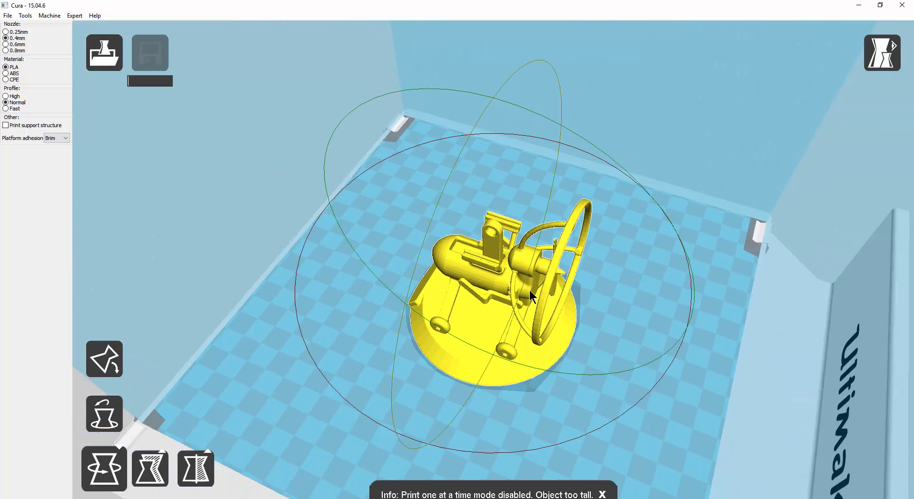
pyautogui.moveTo(598, 279); pyautogui.dragTo(618, 254, button='right')
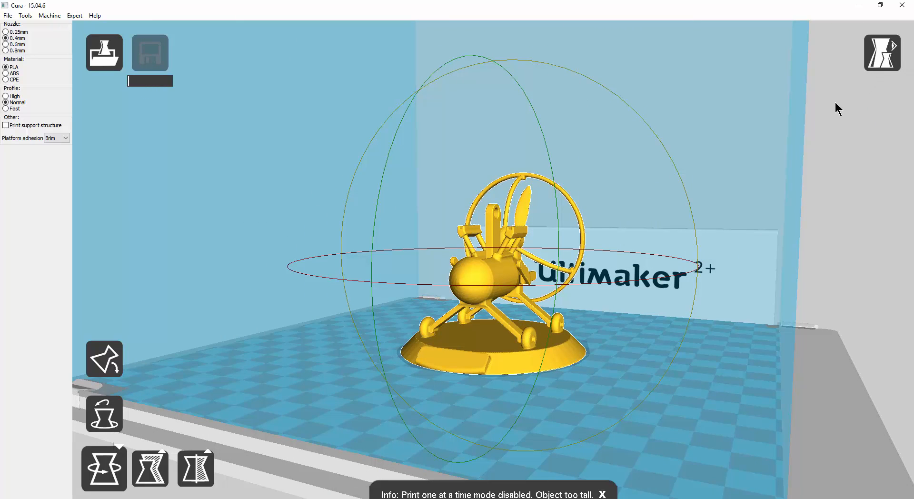
pyautogui.moveTo(751, 130); pyautogui.dragTo(504, 219, button='right')
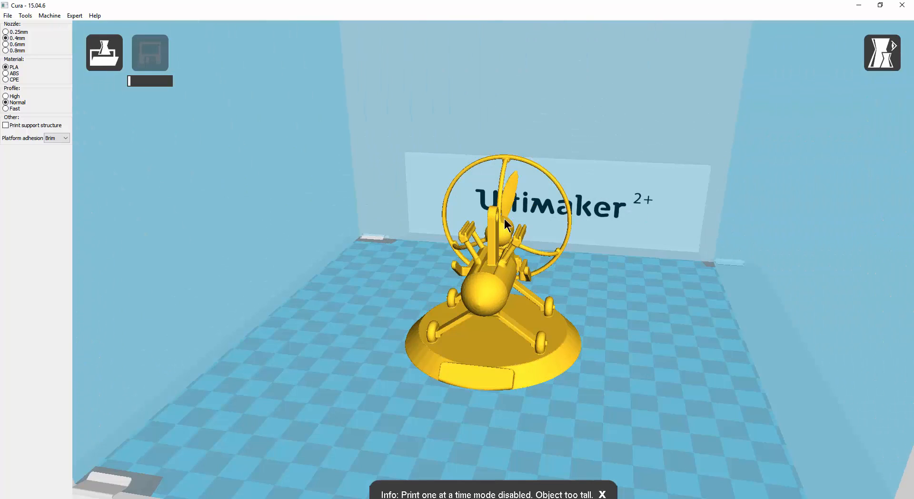